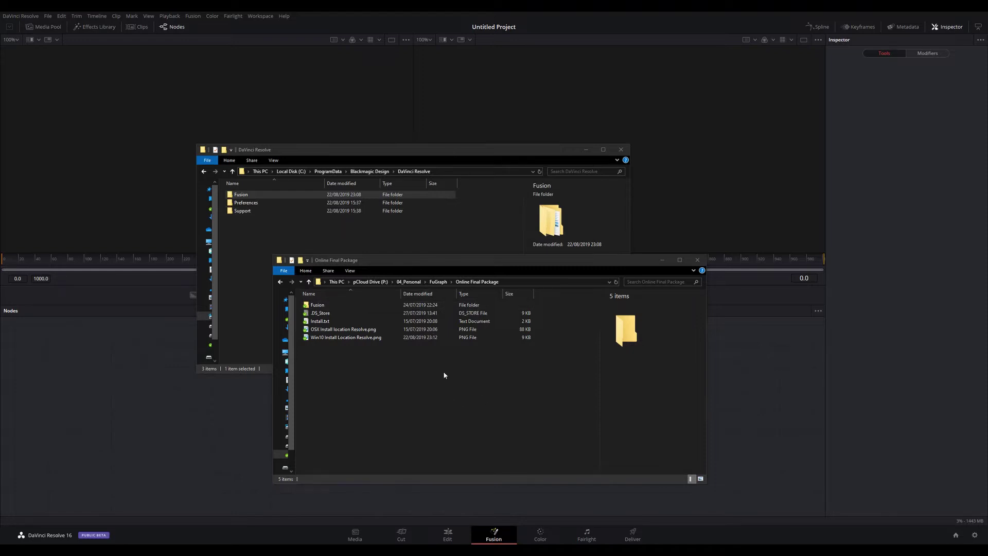
Step: Inspect the Fuses folder inside the Online Final Package's Fusion folder alongside the DaVinci Resolve install location, and close both folder windows
left_click(334, 392)
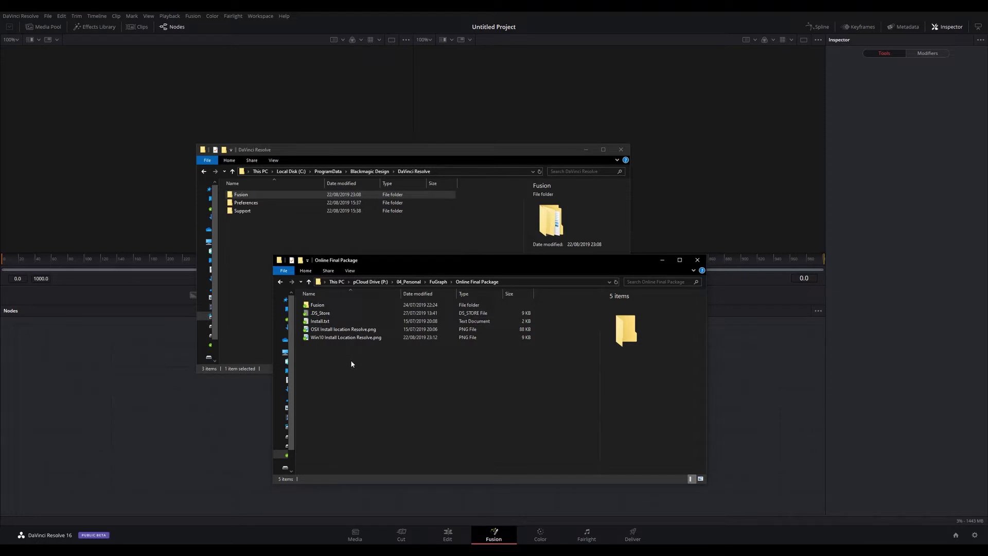
left_click(314, 307)
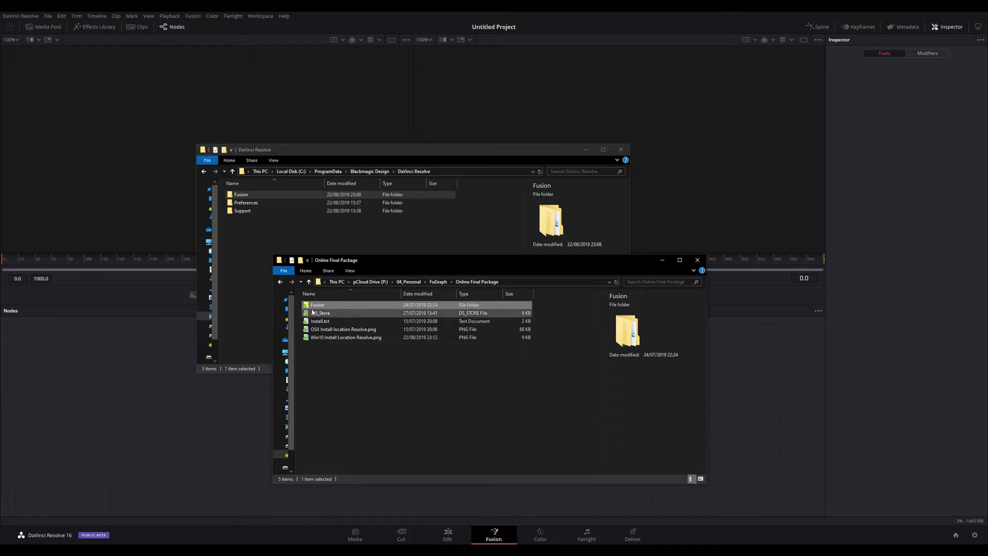
left_click(236, 252)
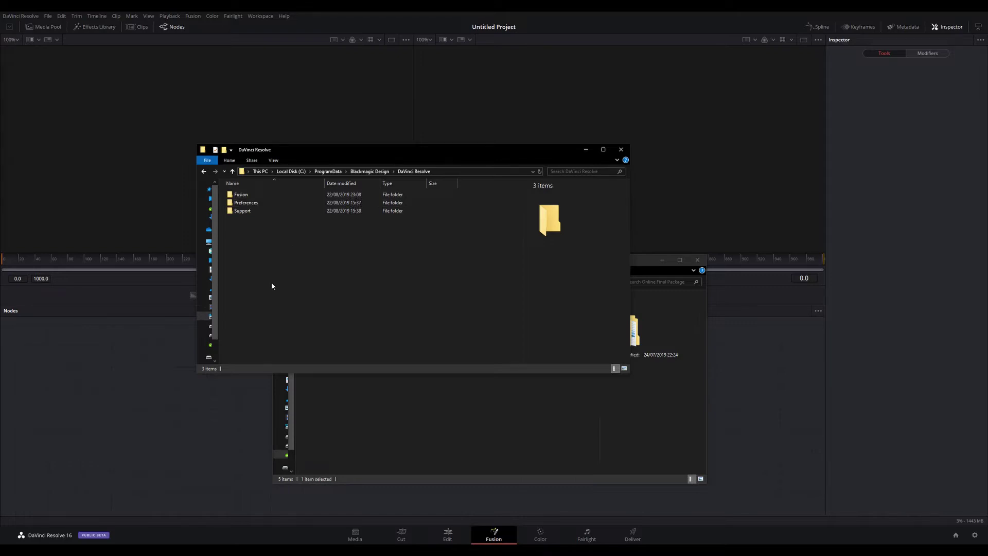
left_click(378, 428)
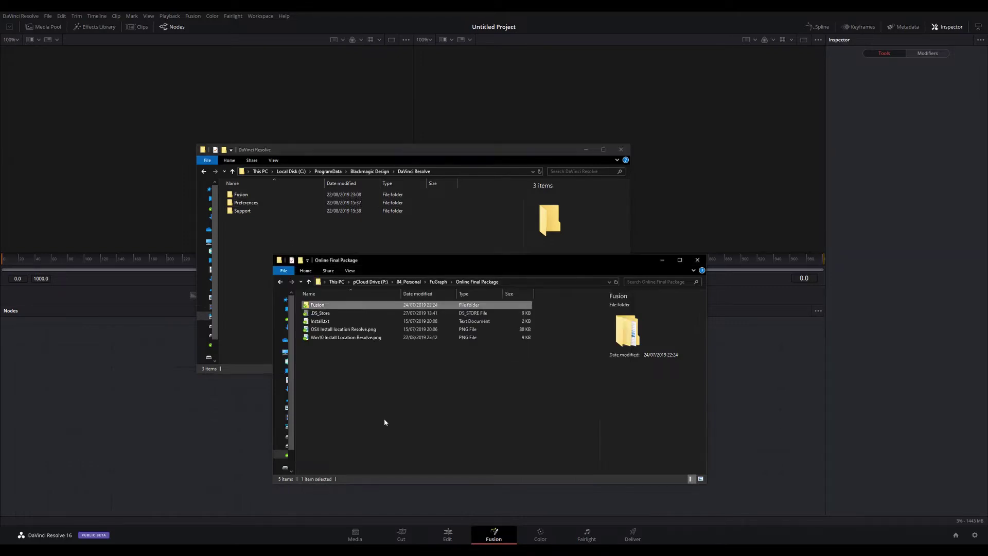
double_click(313, 305)
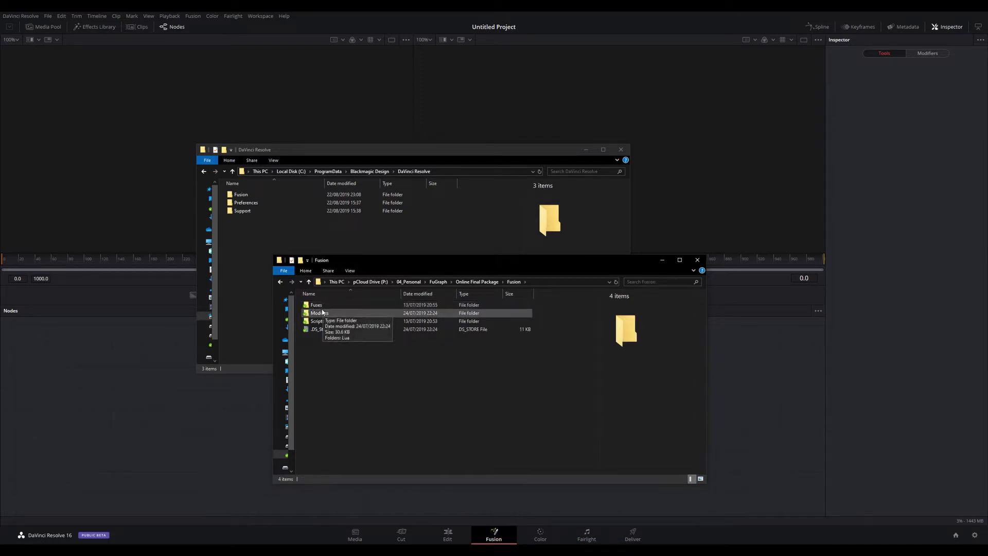
double_click(319, 305)
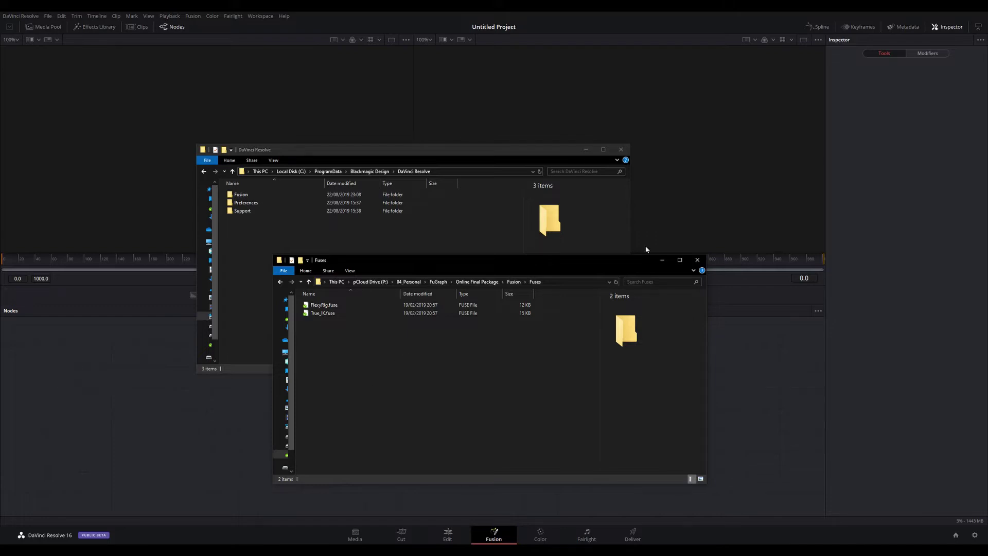
left_click(698, 260)
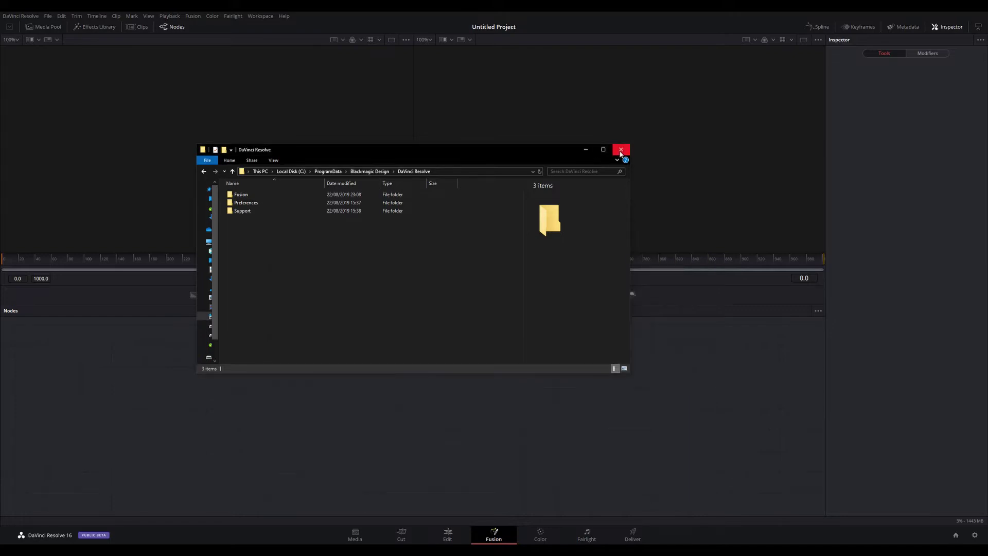
left_click(621, 150)
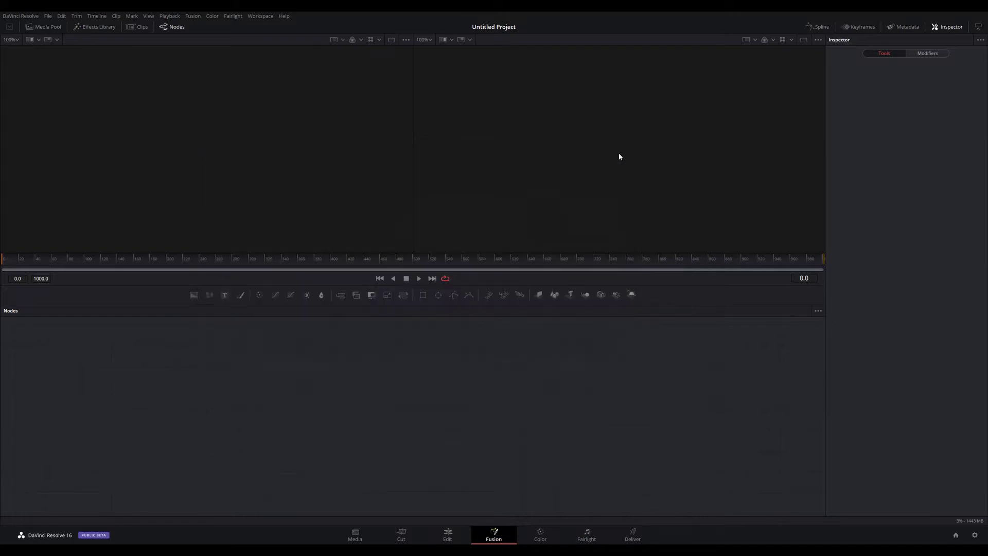
Step: Run the Fugraph 16_WIP_v1 script and place its window over the node area
left_click(260, 16)
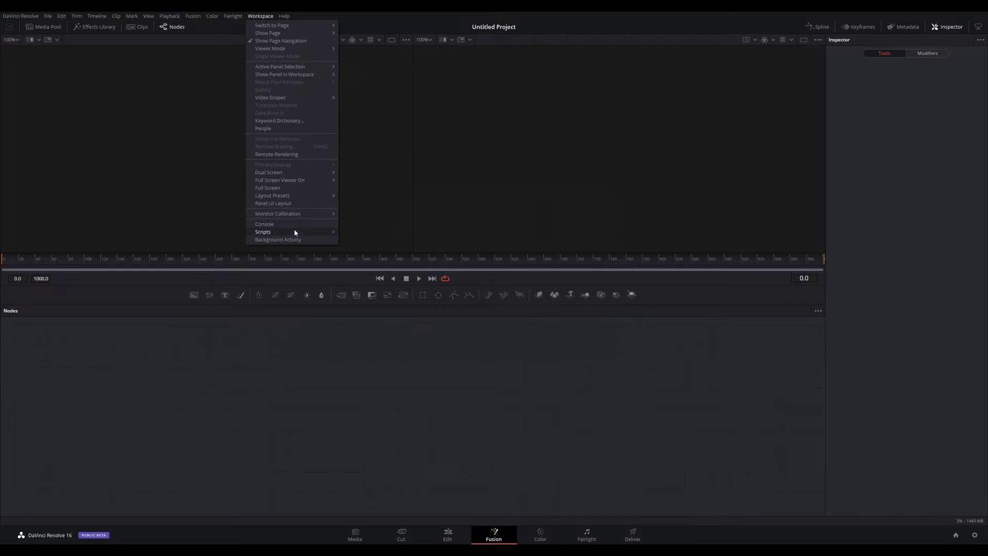
mouse_move(301, 229)
mouse_move(381, 234)
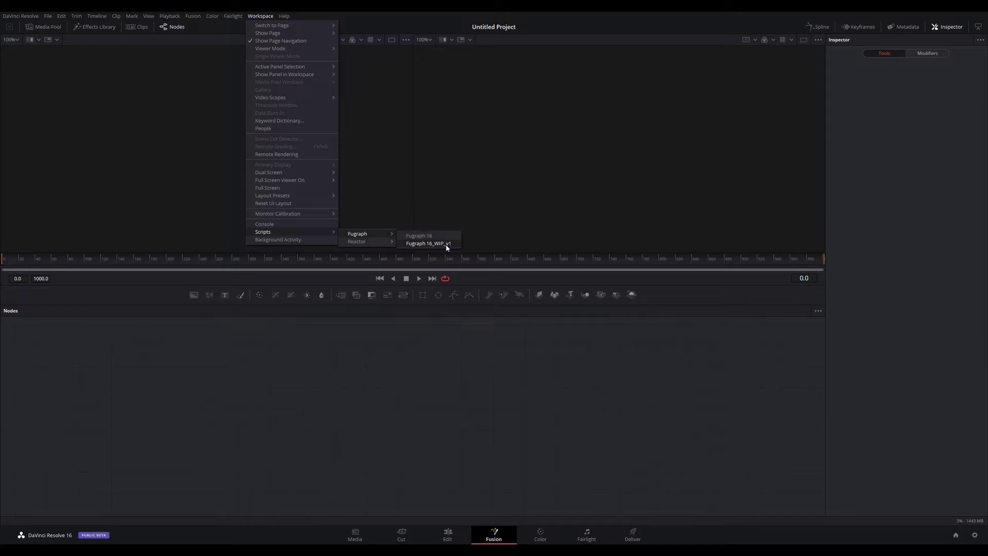
left_click(429, 244)
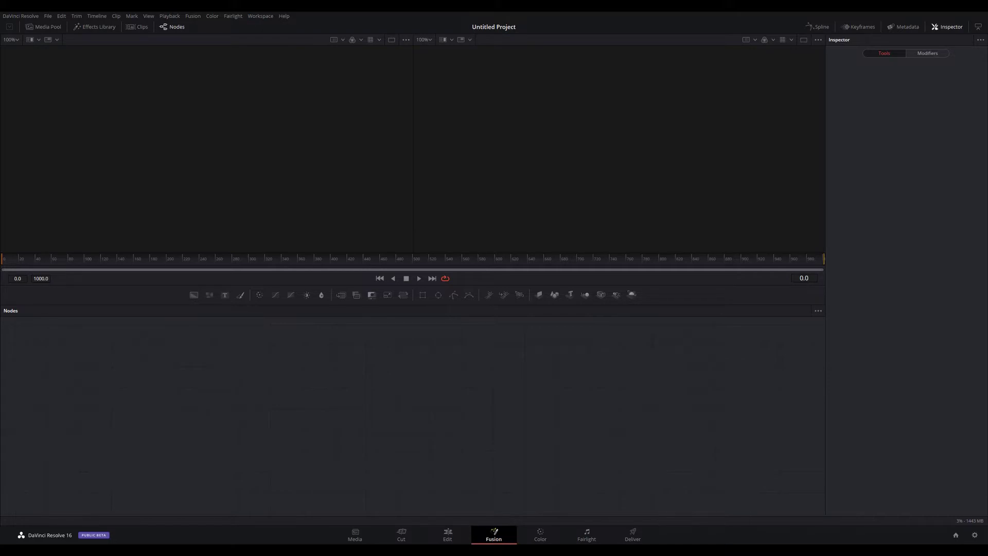
left_click_drag(672, 247, 168, 287)
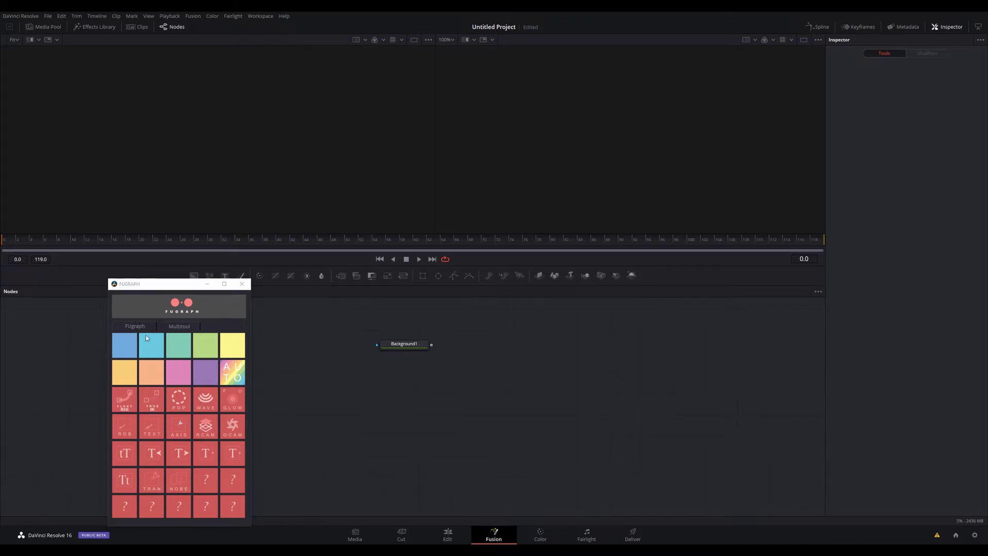
Step: Move the Background1 node nearer the Fugraph window and review its available Set Color options
left_click_drag(409, 345, 345, 357)
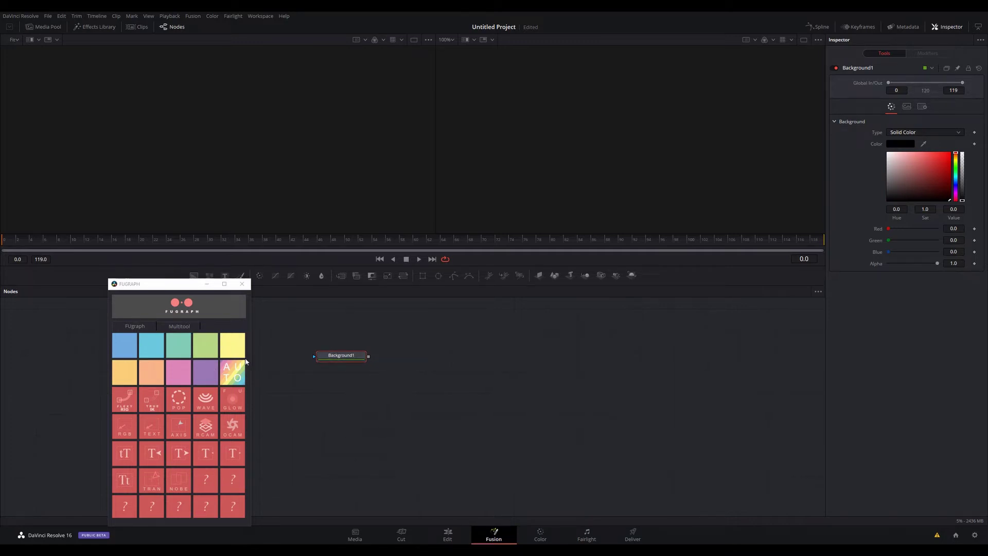
right_click(336, 360)
mouse_move(372, 313)
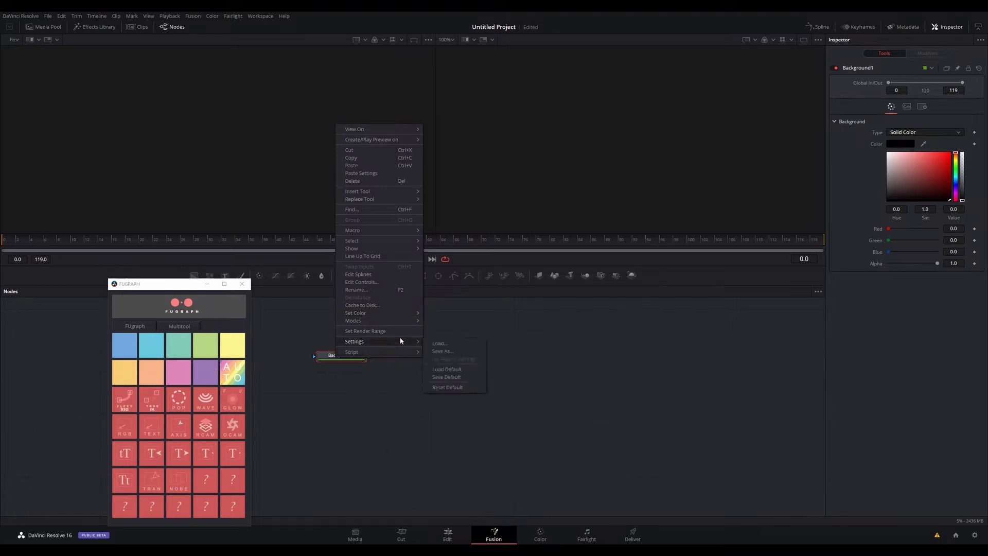
mouse_move(407, 312)
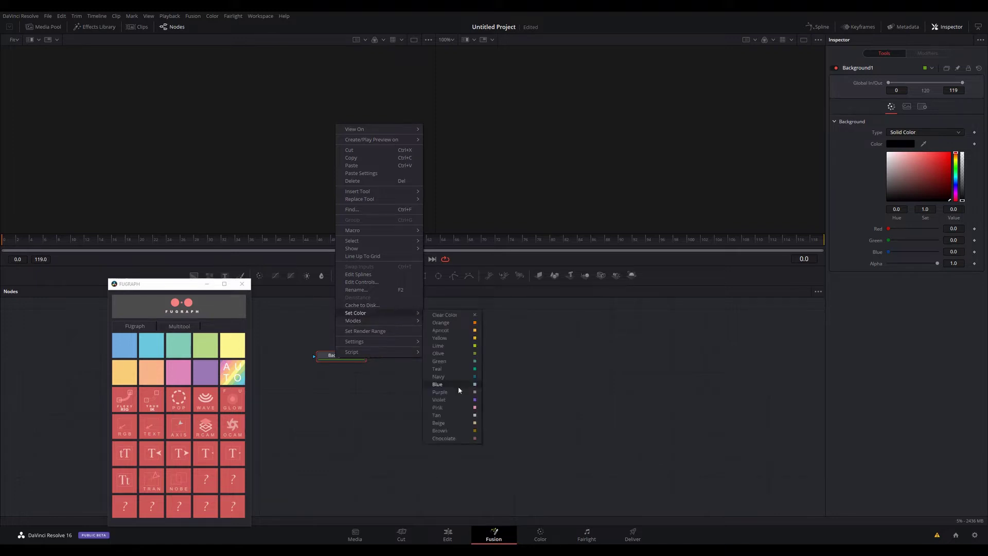
left_click(376, 404)
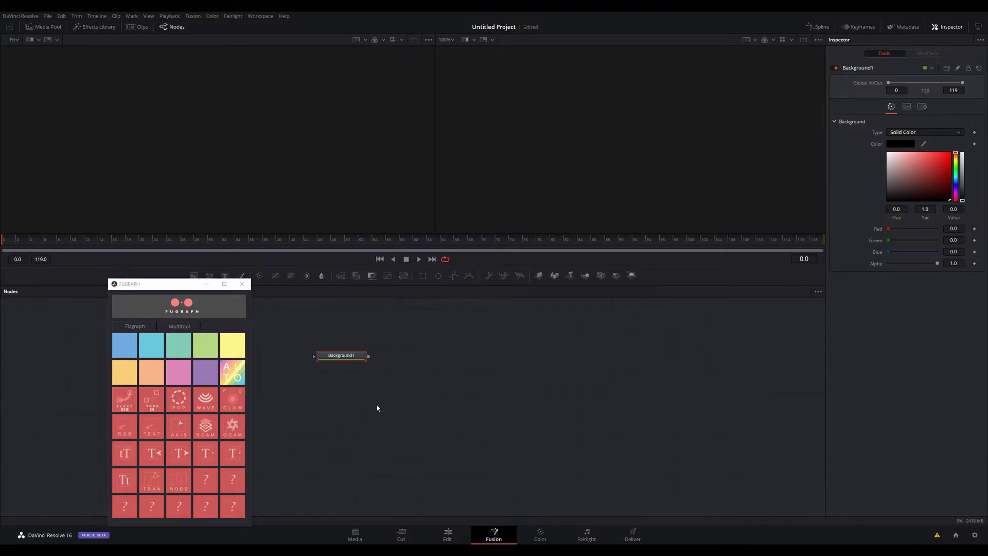
left_click(337, 358)
right_click(353, 355)
mouse_move(403, 312)
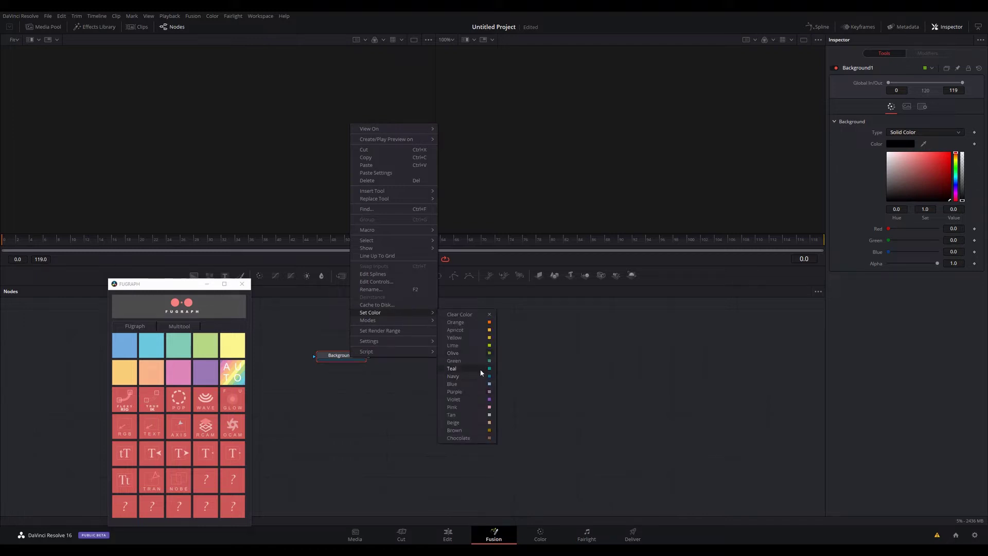
left_click(361, 412)
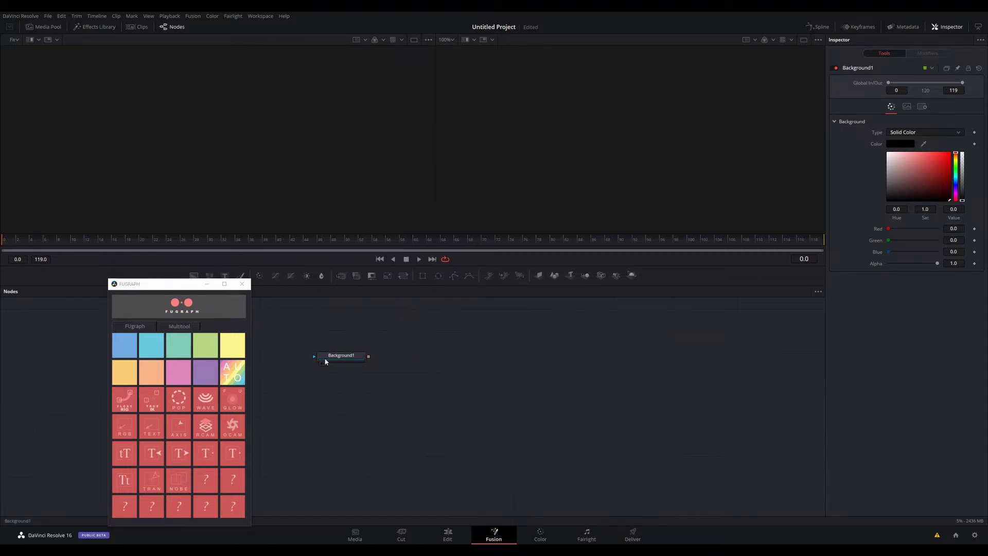
Step: Show Background1 in the first viewer, fill it with green at hue 0.44, saturation 0.789, value 0.732, and auto-colour its node with Fugraph
key("1")
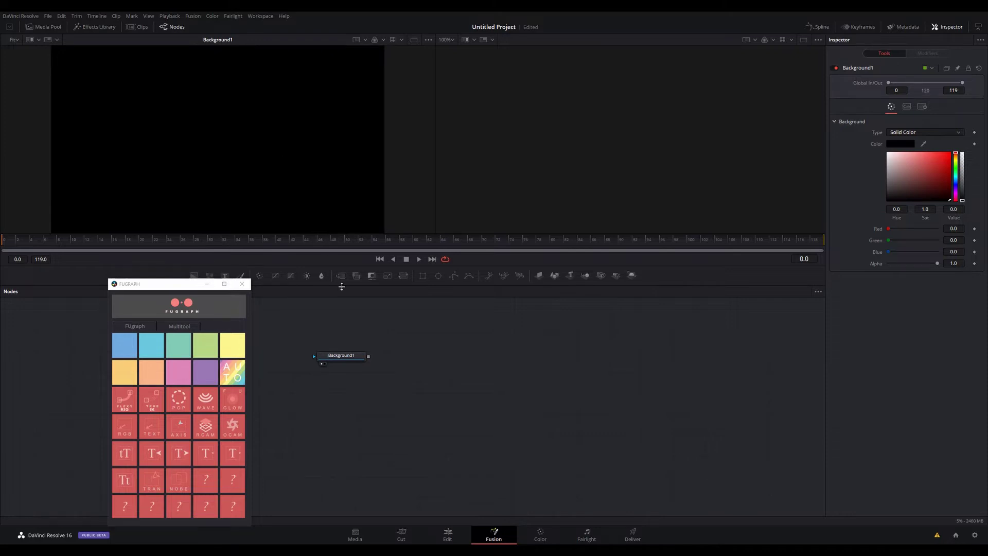
mouse_move(914, 174)
left_mouse_down()
mouse_move(936, 178)
mouse_move(938, 168)
left_mouse_up()
left_click(956, 173)
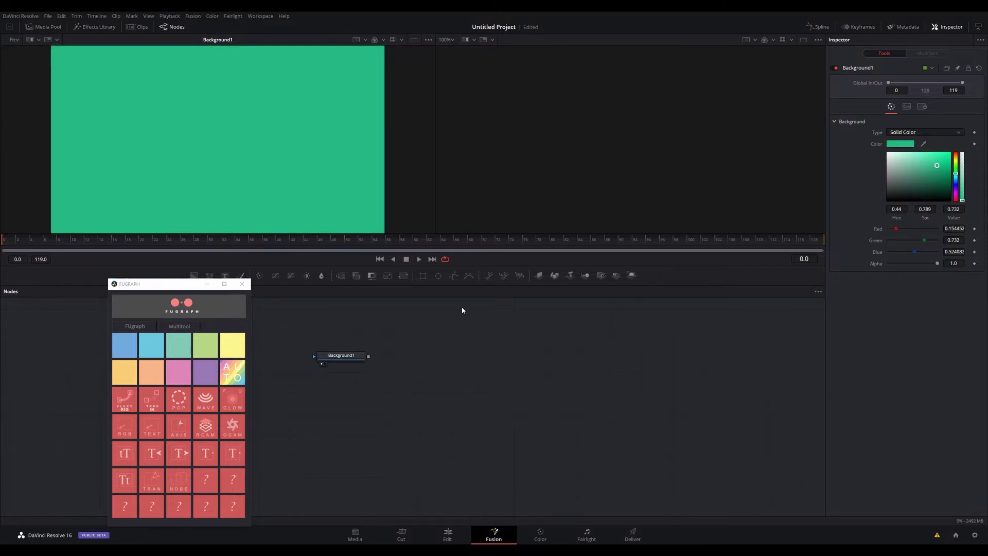
left_click_drag(462, 310, 298, 401)
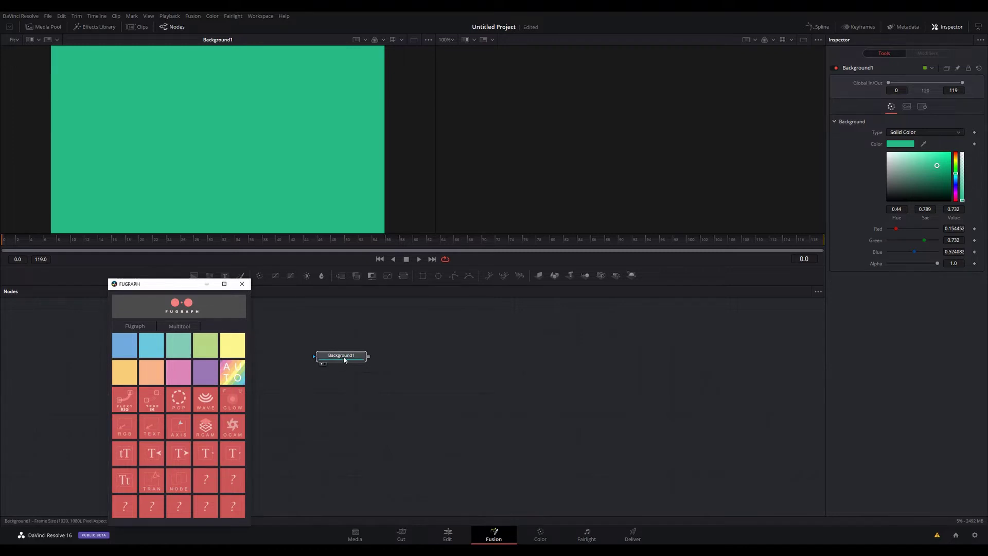
left_click_drag(346, 360, 373, 362)
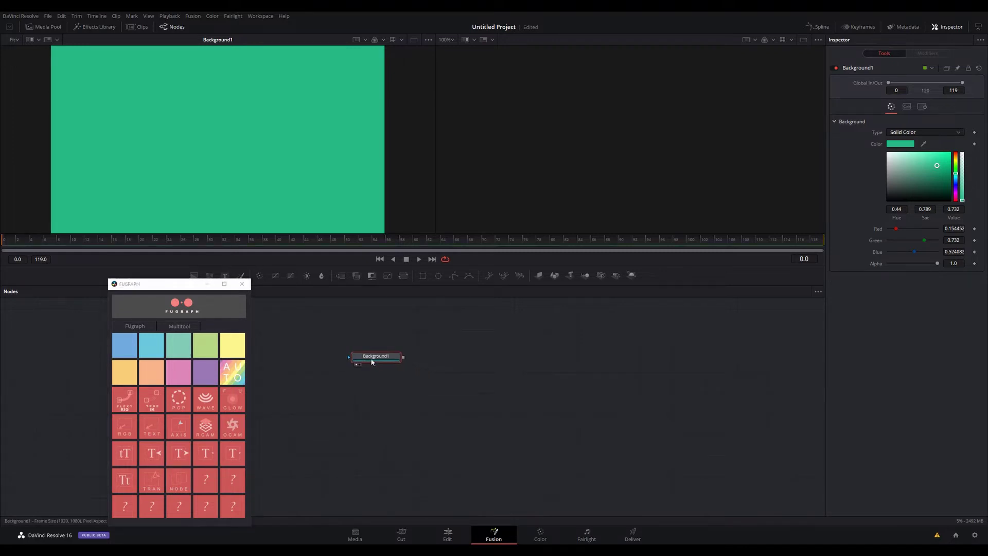
Step: Duplicate the Background1 node and place the copy beside the original
key("ctrl+c")
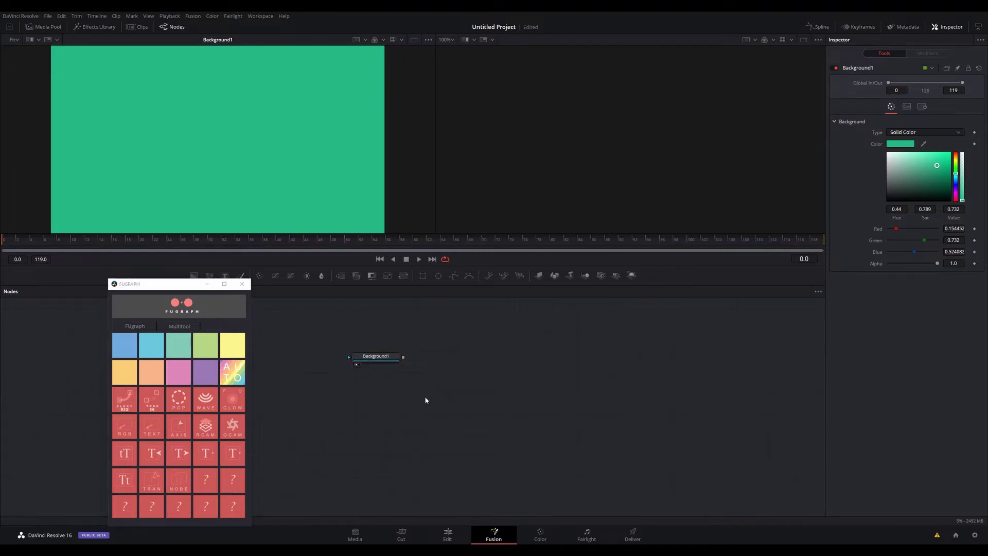
key("ctrl+v")
left_click_drag(424, 399, 487, 356)
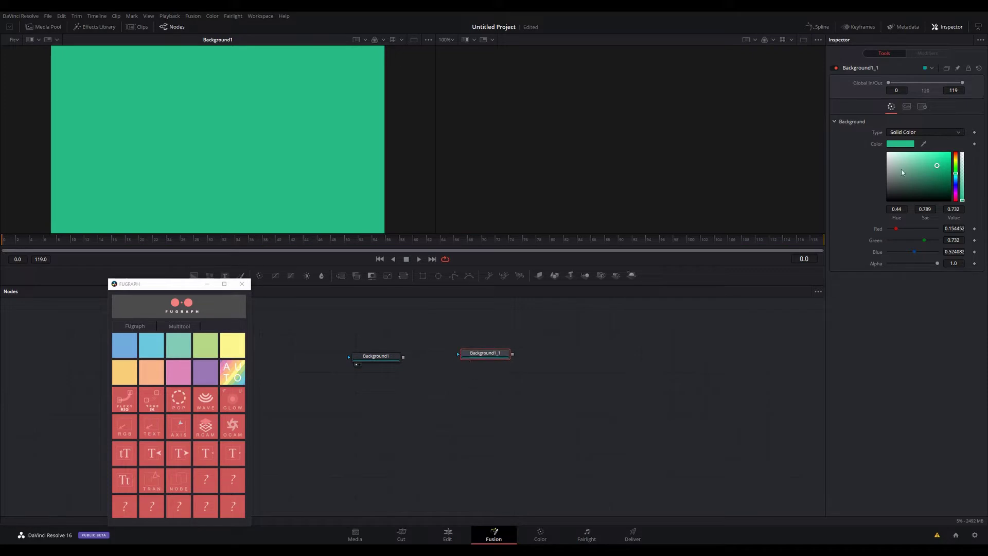
Step: Show the copied background in the second viewer and set its fill to orange with hue 0.088, saturation 0.645, value 0.827
mouse_move(956, 174)
left_mouse_down()
mouse_move(956, 159)
mouse_move(932, 166)
left_mouse_up()
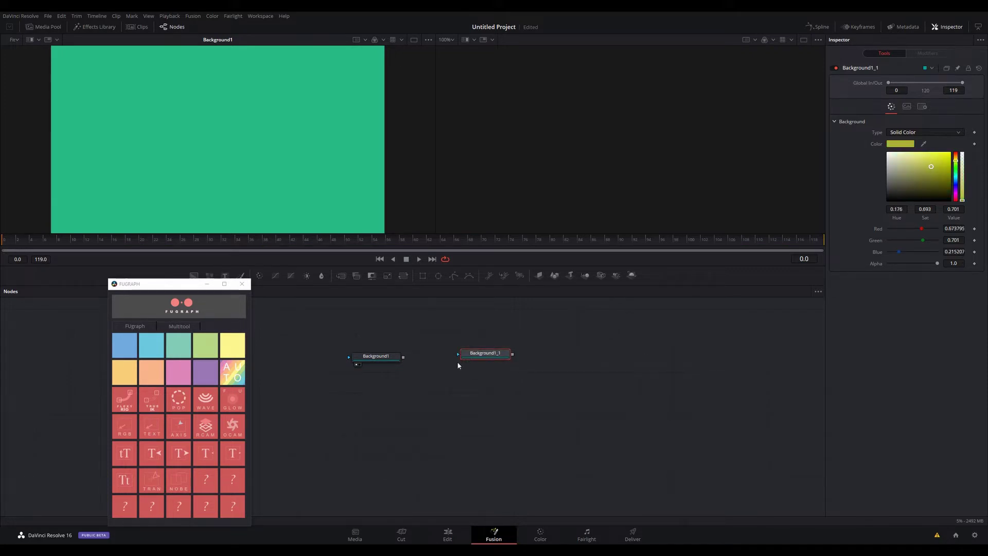
left_click_drag(458, 362, 573, 183)
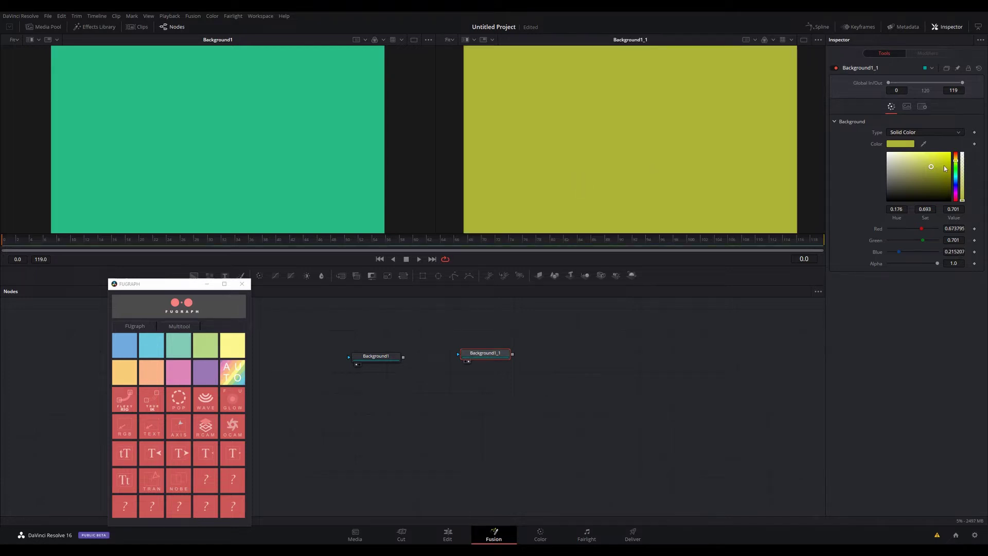
left_click_drag(956, 160, 930, 163)
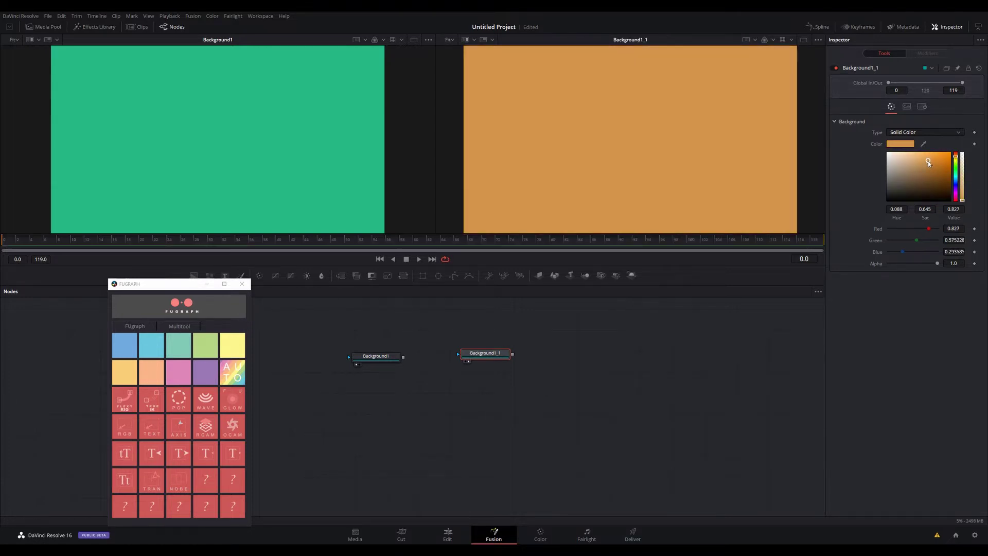
mouse_move(470, 356)
left_mouse_down()
mouse_move(452, 359)
mouse_move(460, 355)
left_mouse_up()
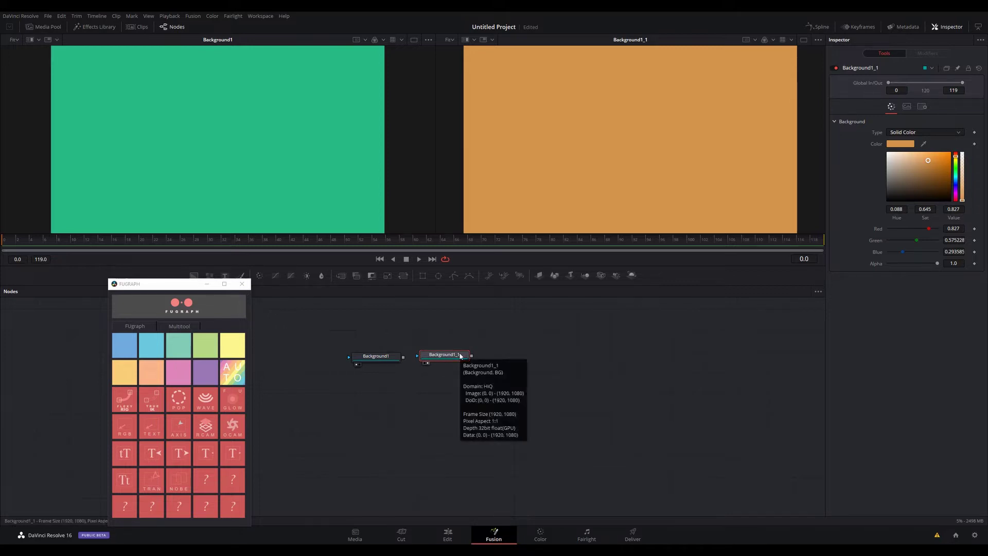
Step: Select both background nodes and match their node colours to their fills with Fugraph's Auto colouring
left_click(530, 345)
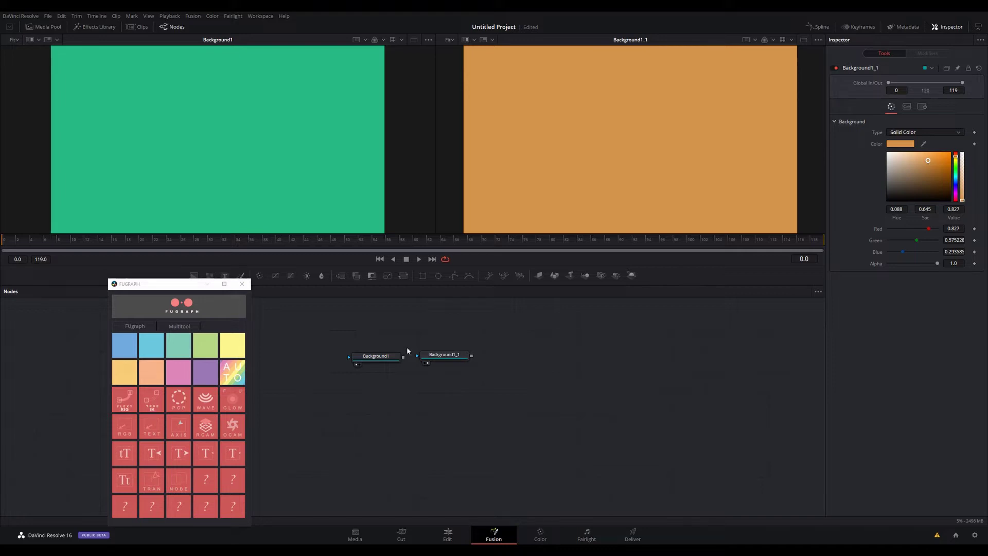
left_click_drag(307, 324, 612, 405)
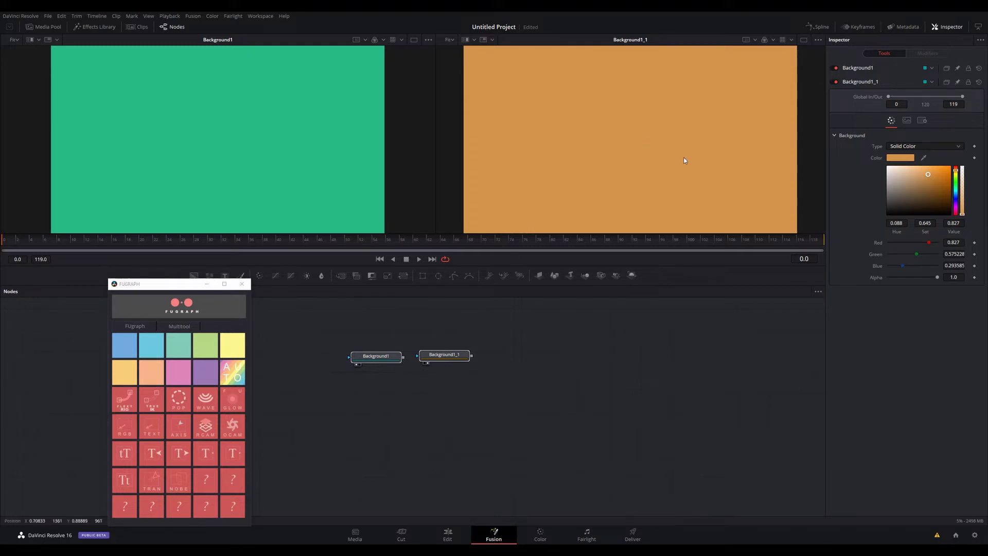
left_click(569, 338)
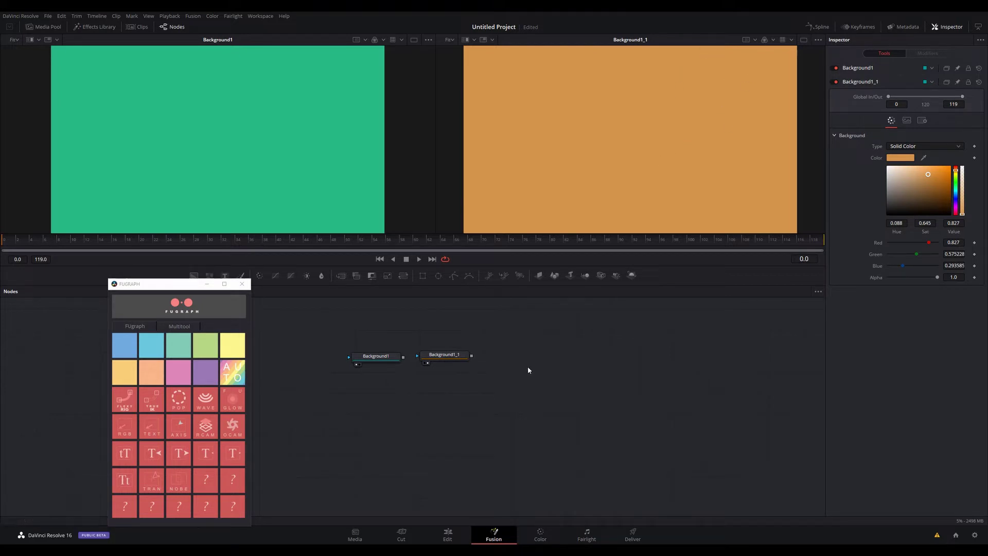
Step: Add a Flexy Rig with its own background node from Fugraph, below the two existing background nodes
left_click_drag(507, 387, 461, 446)
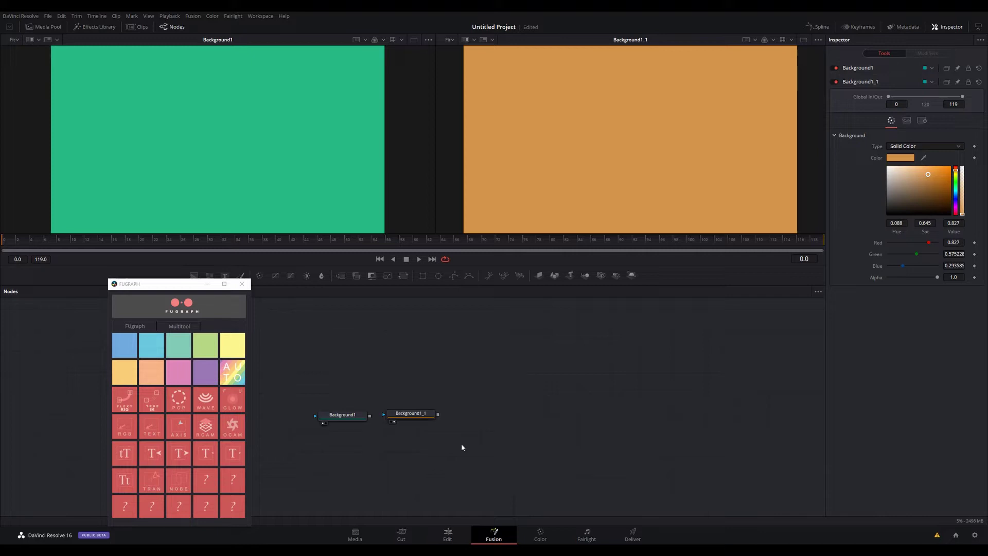
left_click(410, 416)
left_click_drag(394, 445, 408, 371)
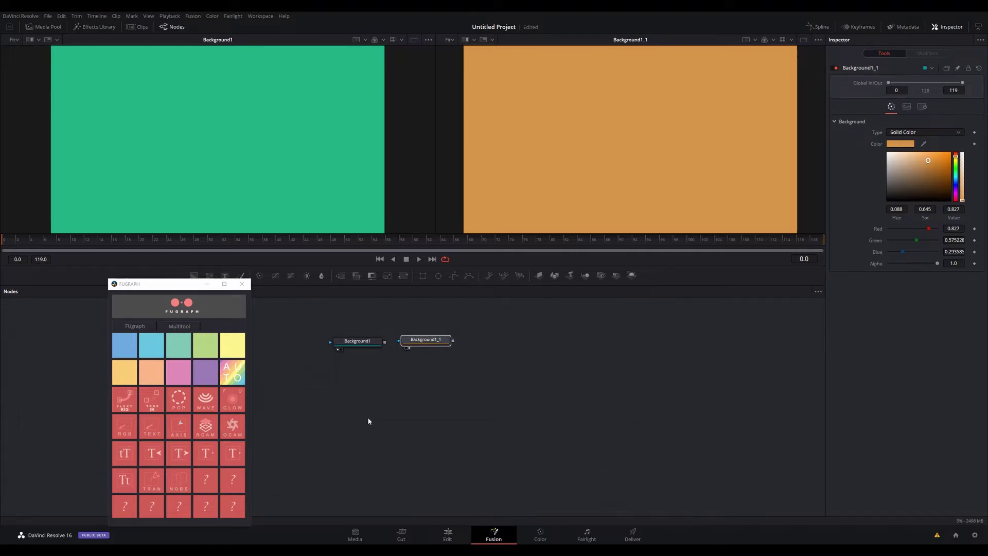
left_click_drag(328, 429, 523, 379)
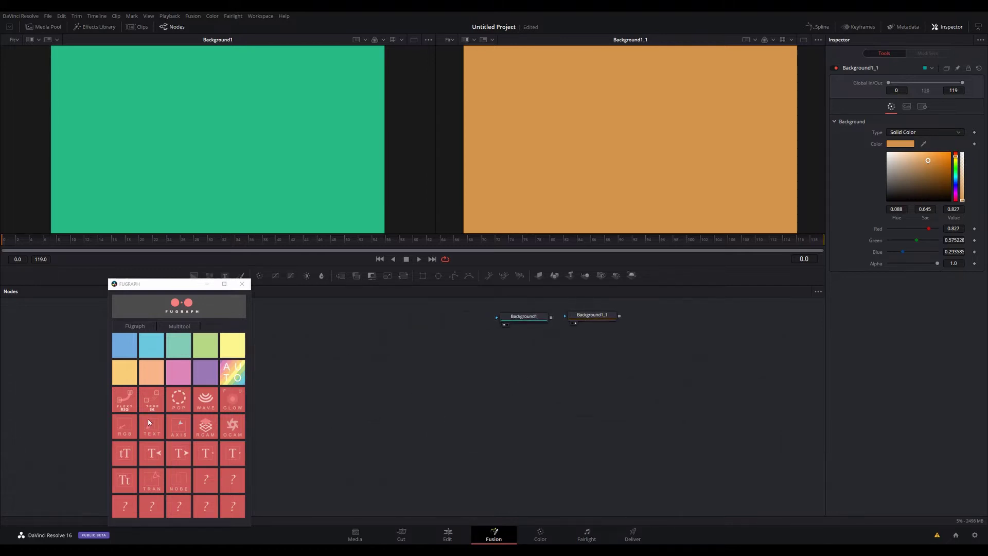
left_click(128, 405)
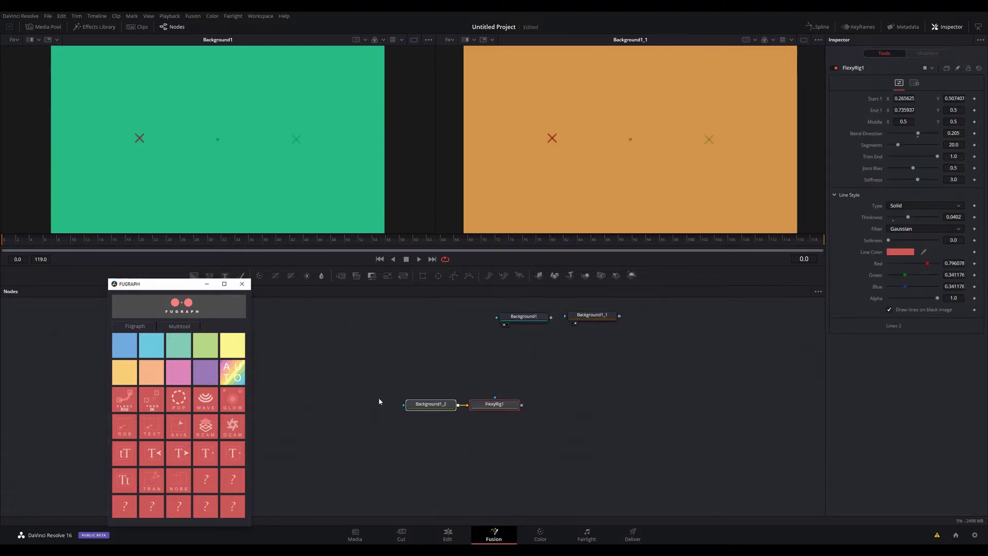
Step: Show the FlexyRig1 node in the first viewer and move its end point to about X 0.67, Y 0.556
left_click_drag(502, 399, 309, 190)
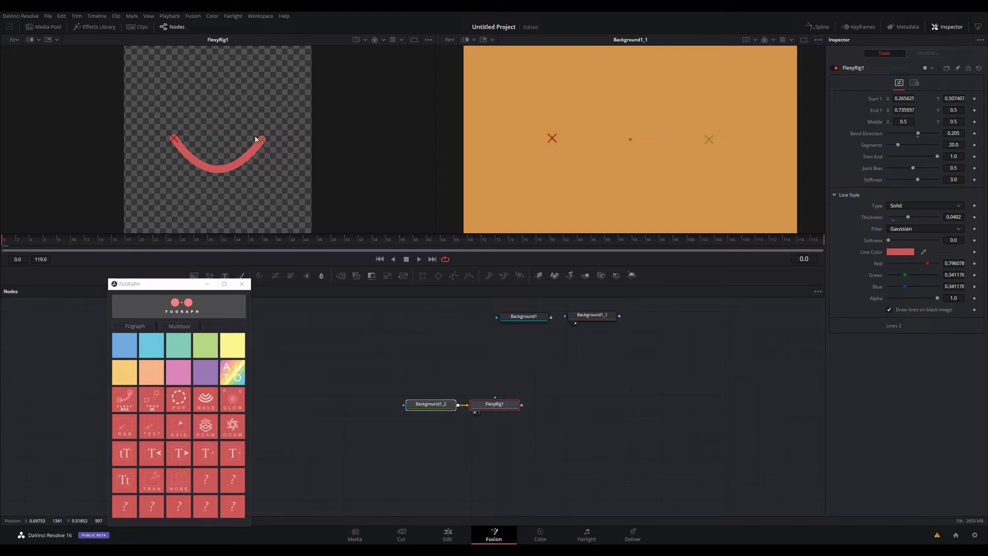
mouse_move(265, 143)
left_mouse_down()
mouse_move(269, 179)
mouse_move(247, 155)
mouse_move(227, 155)
mouse_move(276, 134)
left_mouse_up()
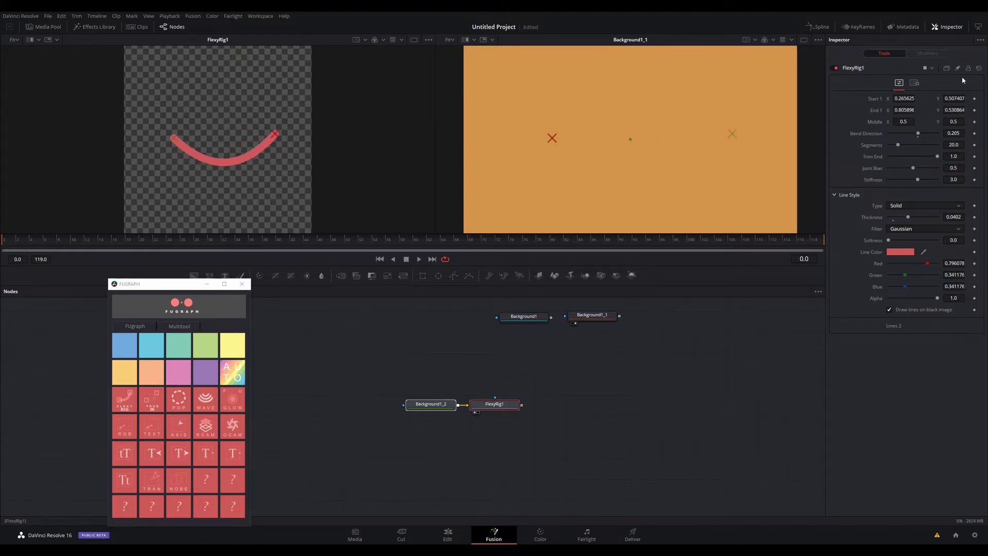
left_click_drag(920, 135, 895, 143)
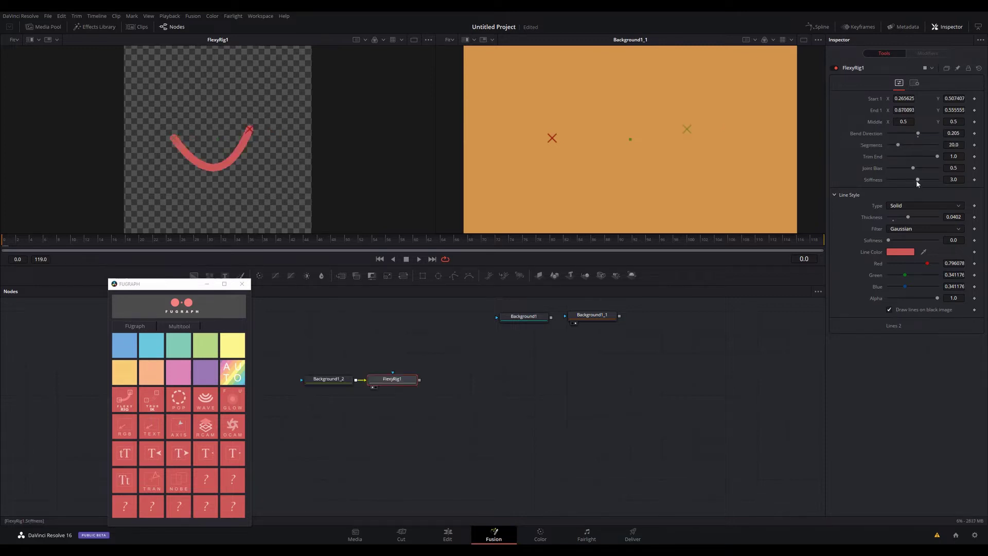
Step: Reshape the flexy rig: end point about X 0.559, Y 0.457, stiffness 3.189, joint bias 0.622, trim end 0.811, bend direction 0.1
left_click_drag(916, 182, 902, 182)
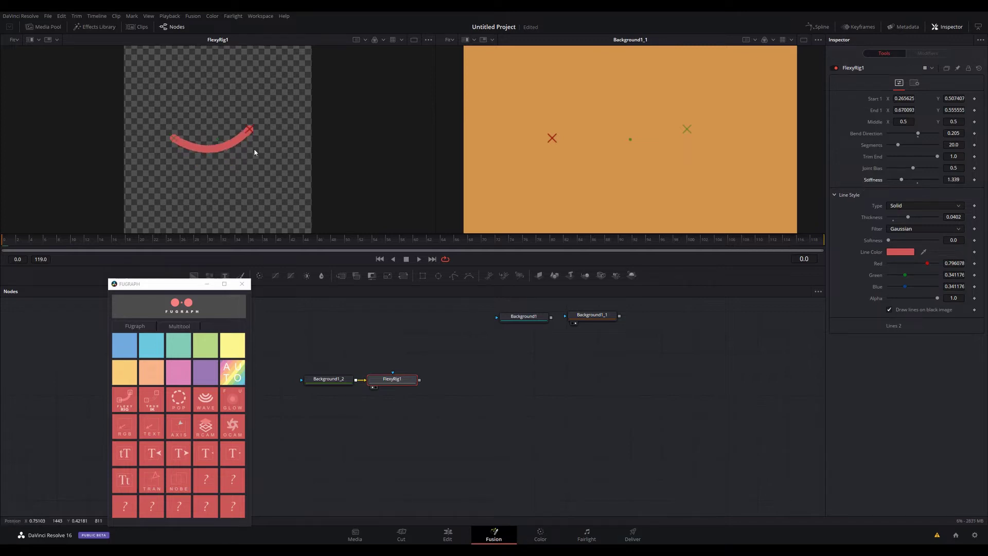
left_click_drag(196, 146, 197, 146)
left_click_drag(249, 130, 229, 147)
left_click_drag(896, 179, 928, 159)
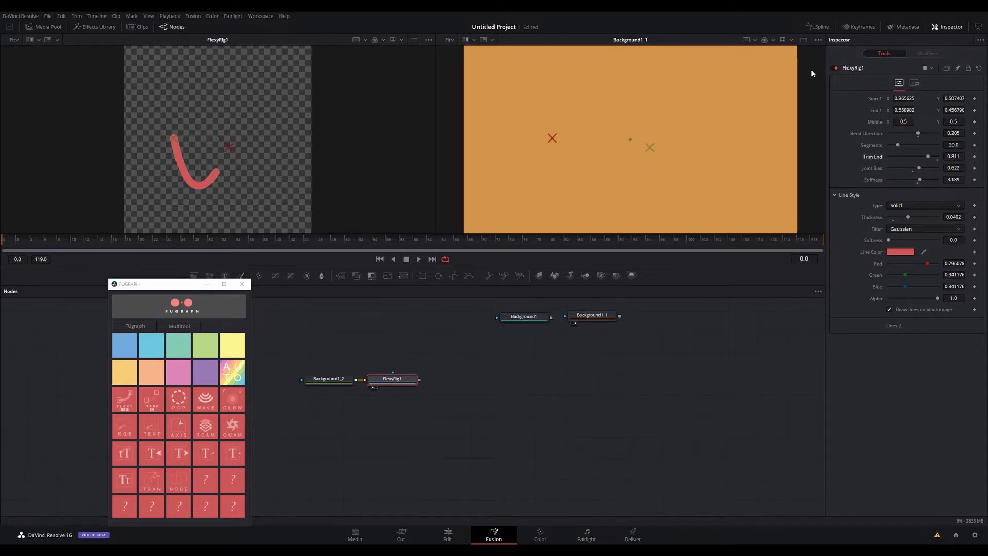
left_click_drag(920, 134, 916, 137)
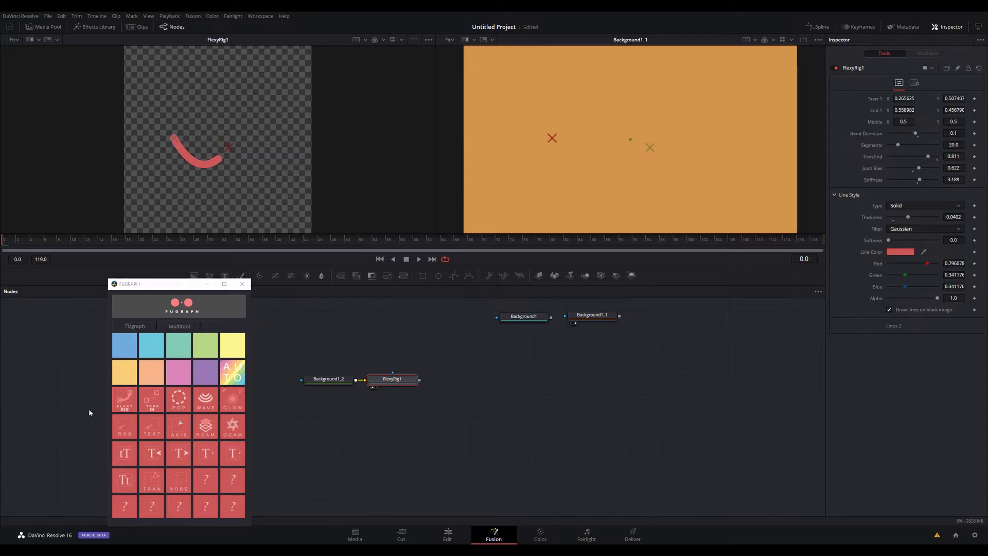
Step: Add a True IK leg rig from Fugraph and move its node group to clear space beyond the other nodes
left_click(138, 415)
left_click(158, 401)
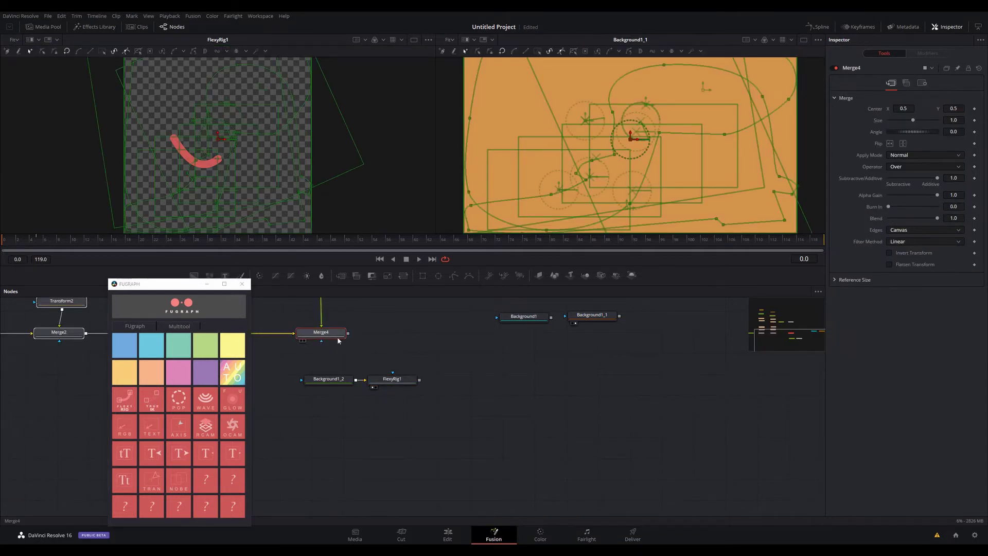
left_click_drag(328, 340, 695, 446)
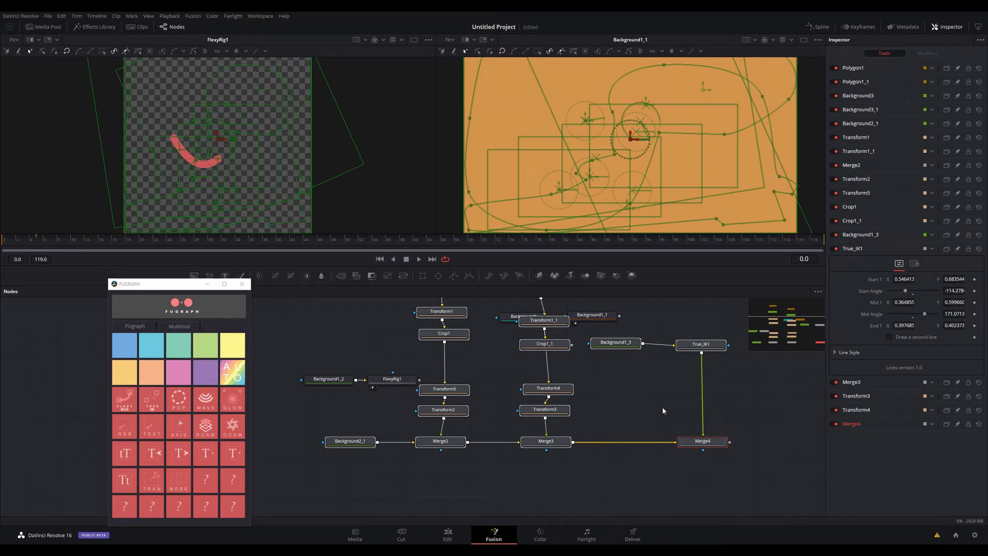
scroll(537, 366, "right", 8)
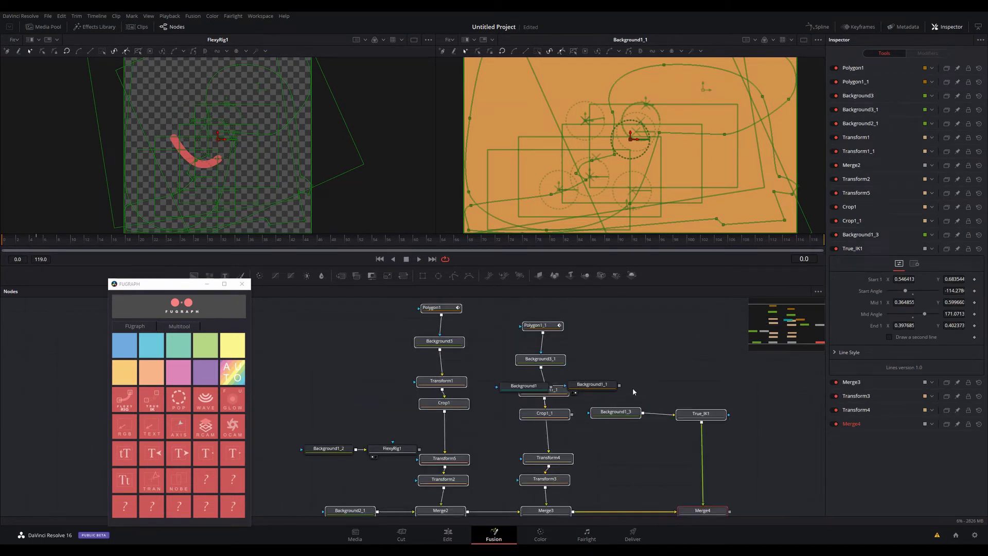
scroll(515, 412, "left", 7)
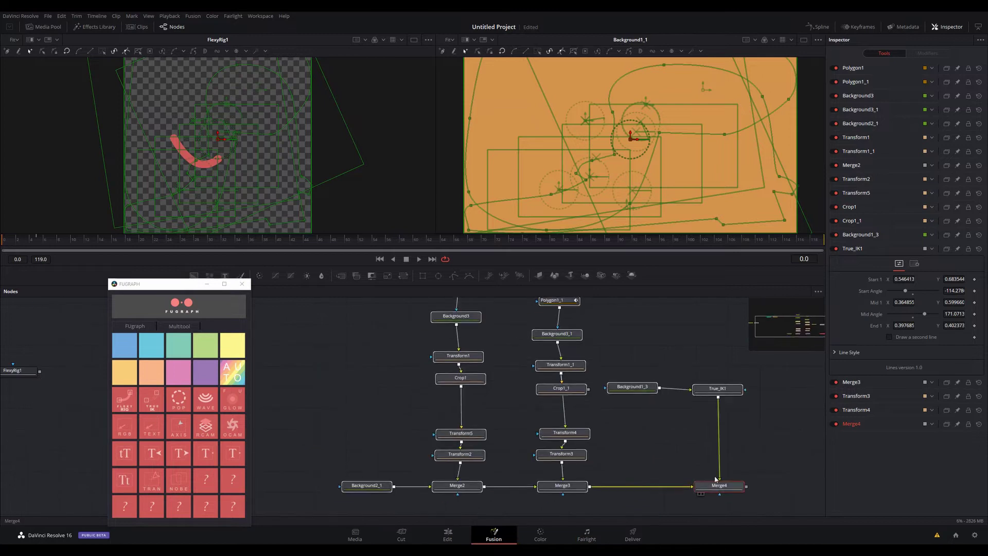
left_click(754, 455)
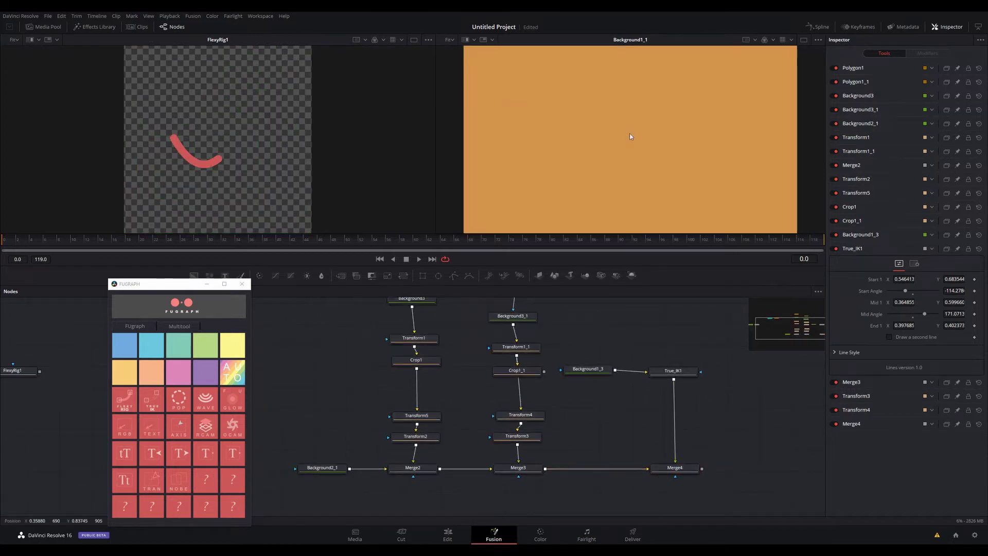
Step: Show the leg rig's Merge4 output in the second viewer and repose the foot with True_IK1's end point at about X 0.387, Y 0.334
left_click_drag(682, 471, 626, 186)
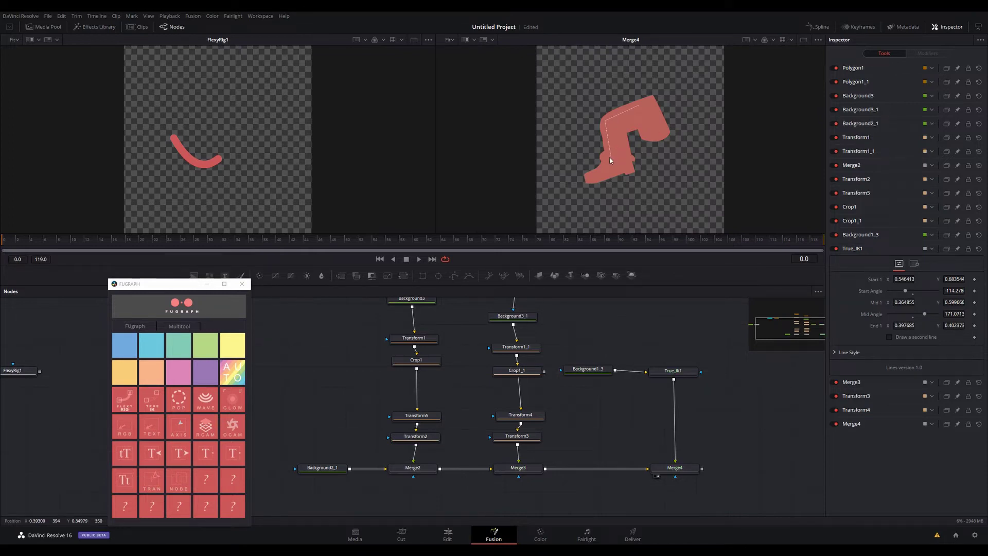
left_click(661, 373)
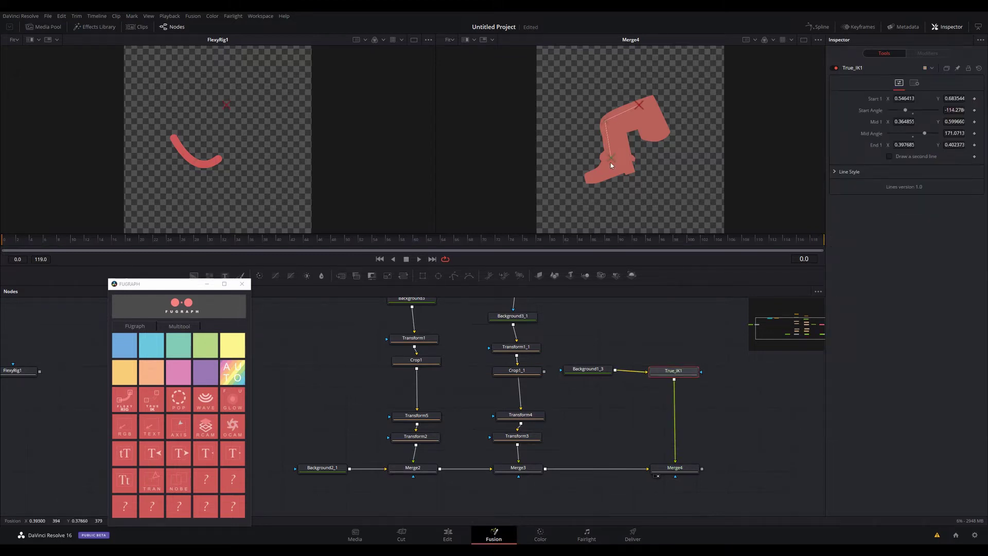
left_click_drag(613, 161, 592, 157)
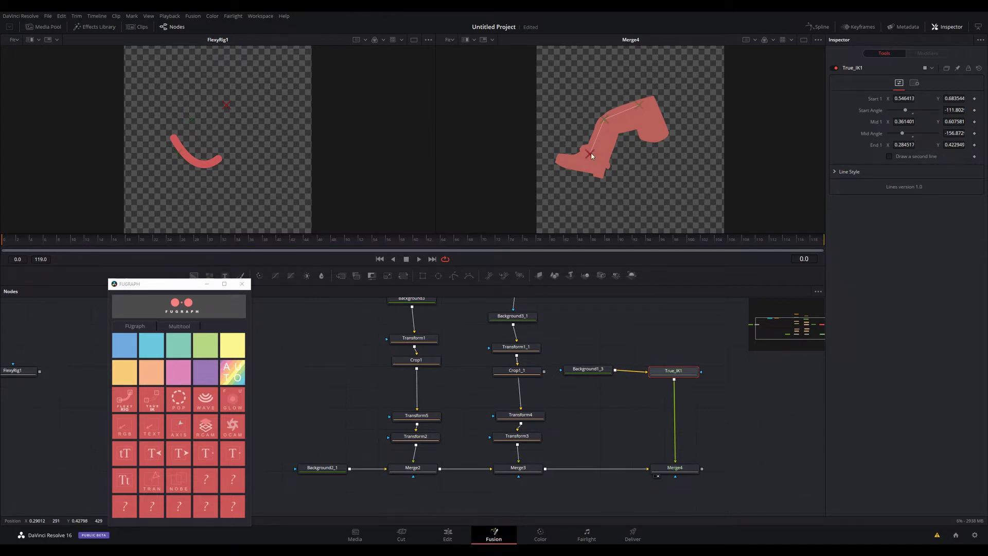
left_click_drag(591, 156, 609, 170)
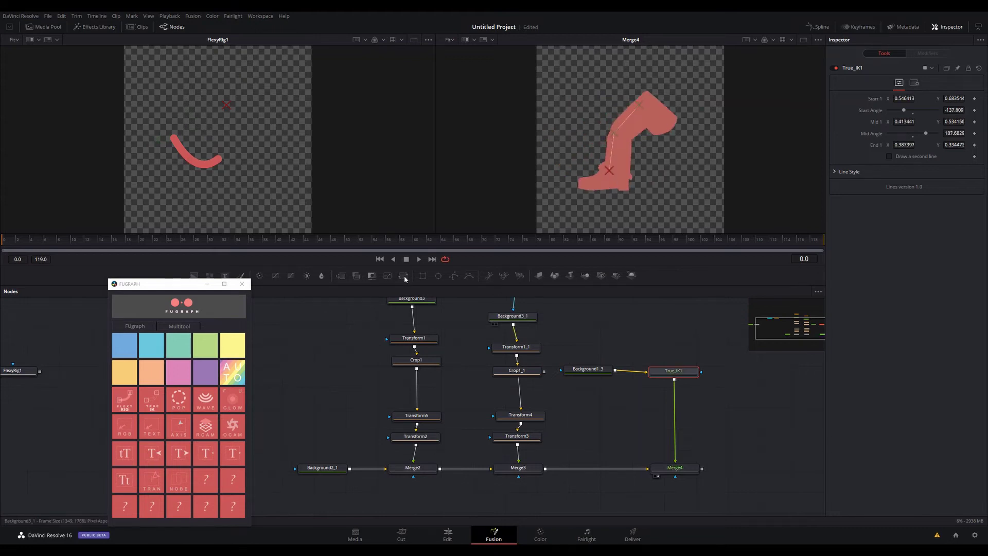
Step: Add a Pop burst from Fugraph in an empty area and show its Duplicate1 node in the second viewer
scroll(625, 323, "down", 2)
scroll(616, 327, "up", 2)
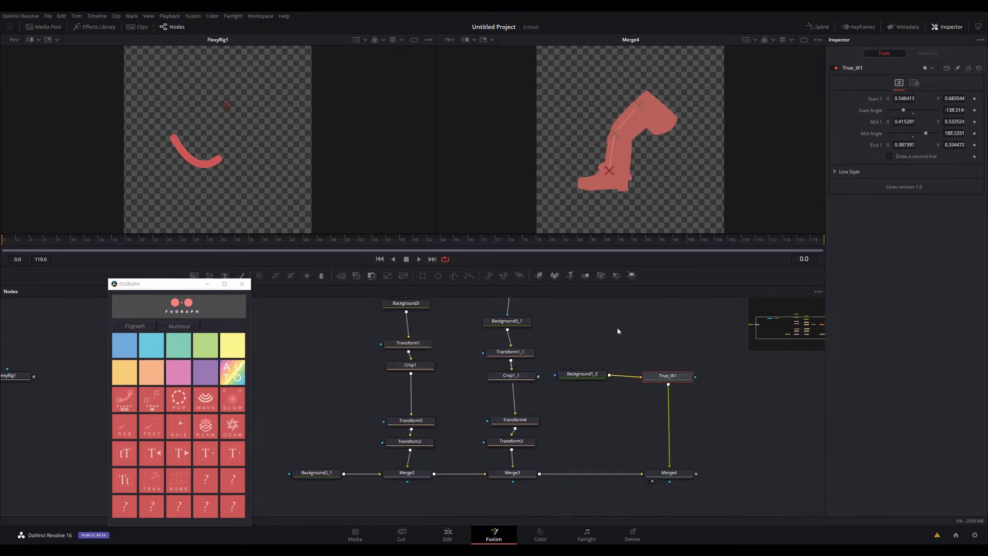
left_click_drag(644, 322, 593, 319)
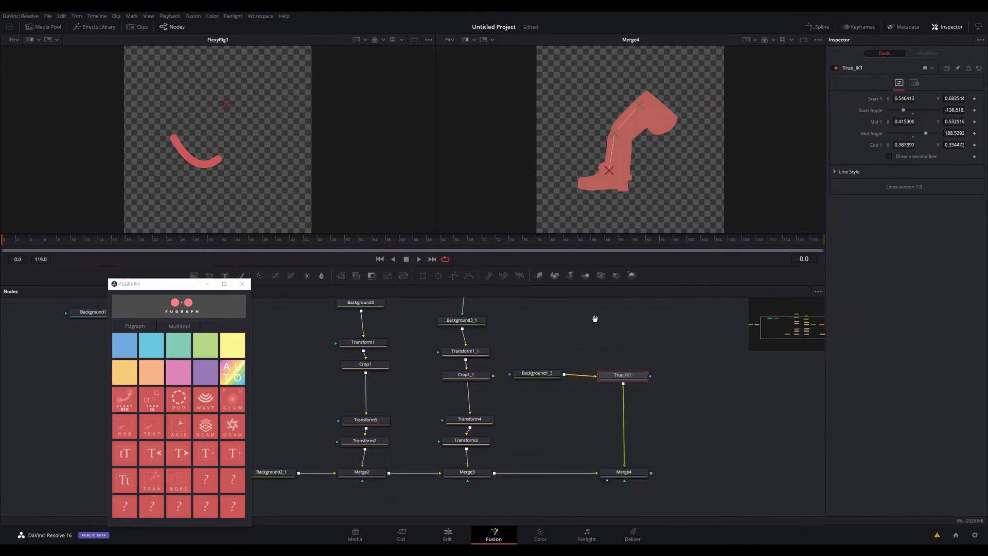
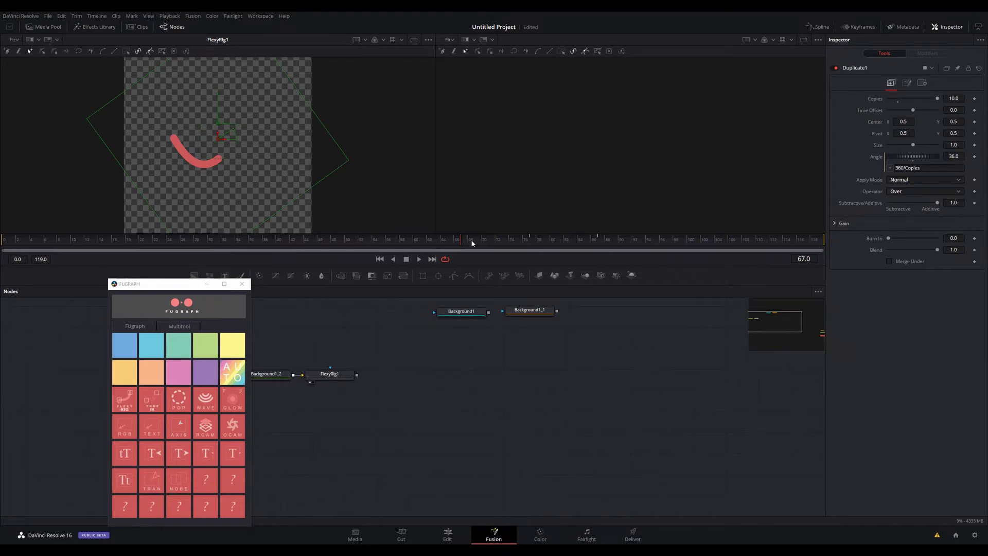
left_click_drag(451, 401, 593, 452)
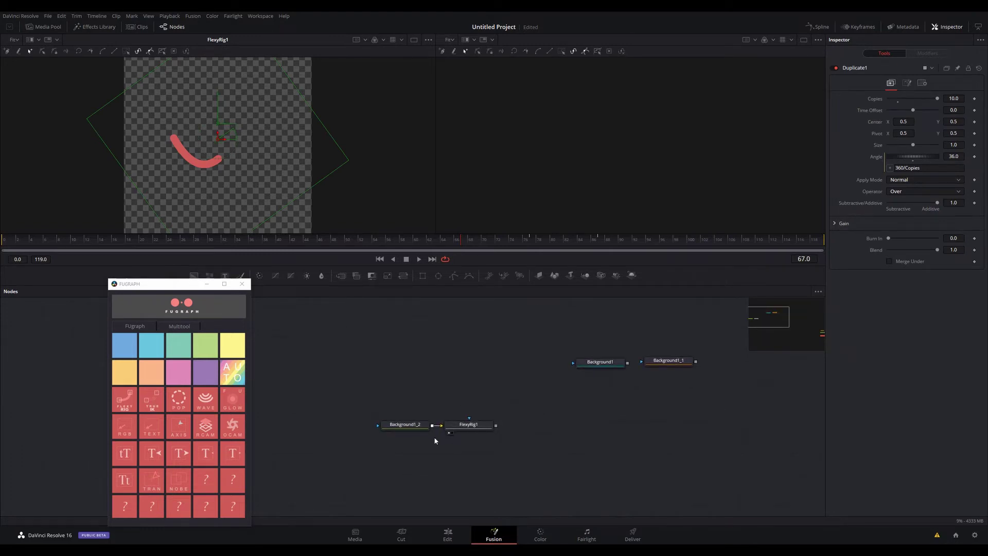
left_click_drag(566, 365, 375, 383)
left_click_drag(442, 360, 351, 344)
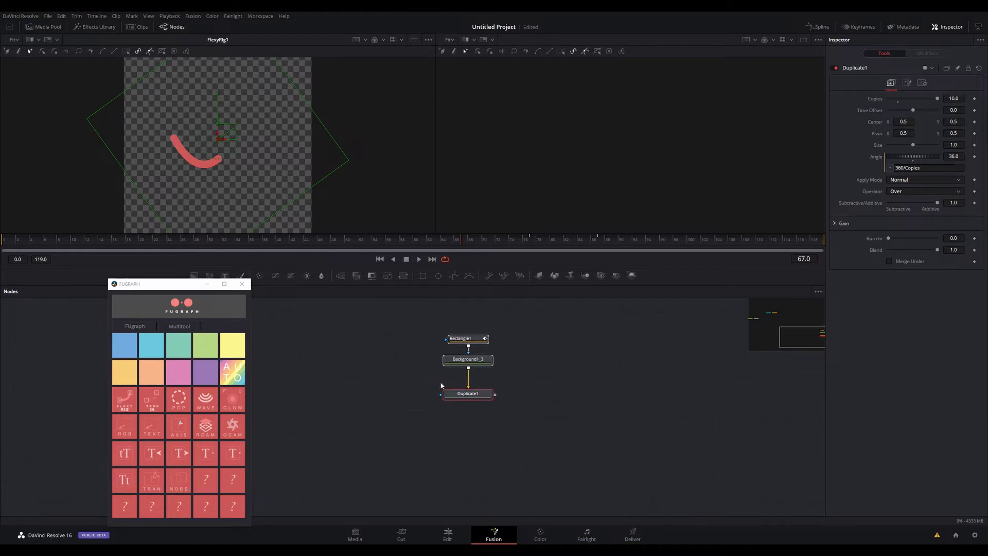
left_click_drag(466, 394, 626, 156)
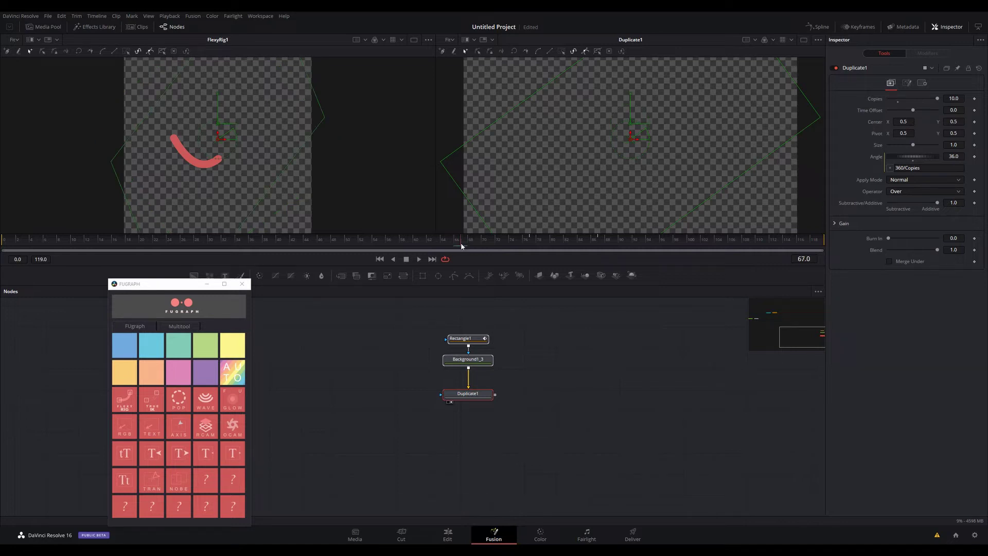
Step: Preview the Pop burst by scrubbing and playing it, and examine the settings of its rectangle, background and duplicate nodes
left_click_drag(459, 244, 516, 238)
left_click(420, 259)
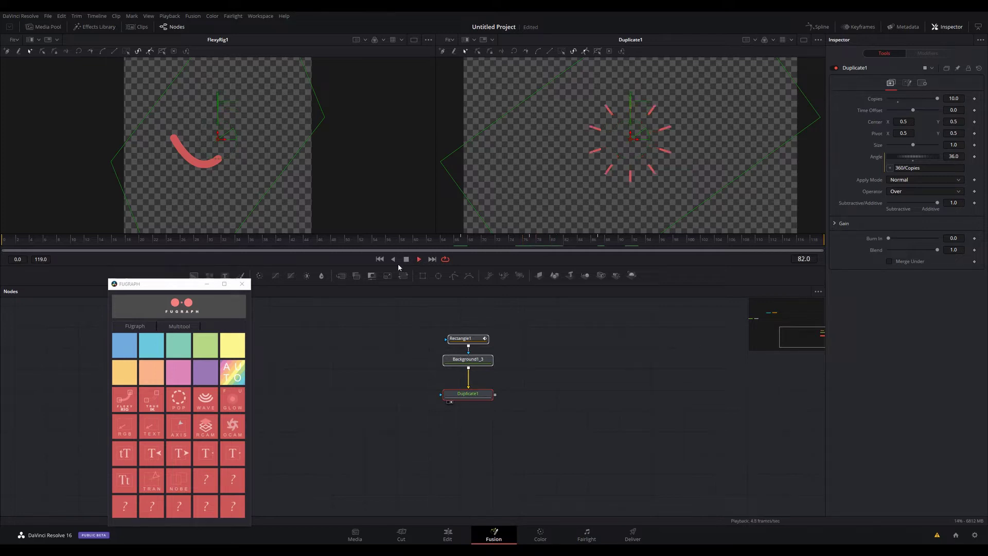
left_click(406, 260)
left_click(506, 406)
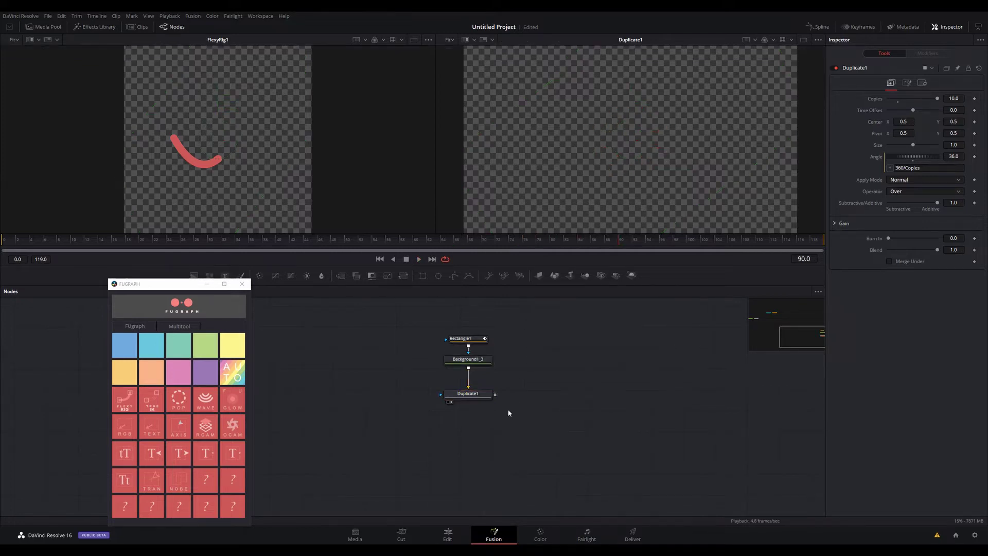
left_click_drag(510, 415, 437, 380)
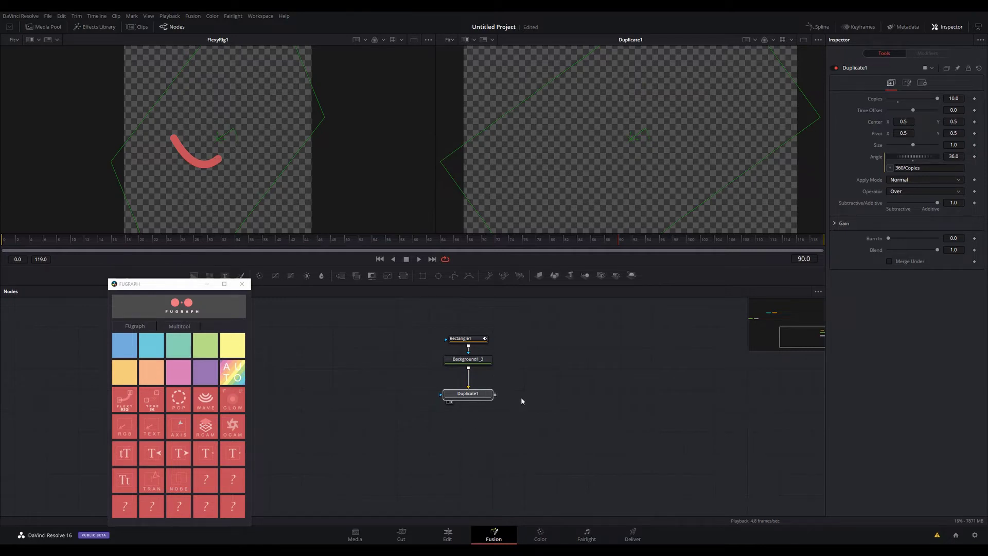
left_click_drag(526, 426, 452, 335)
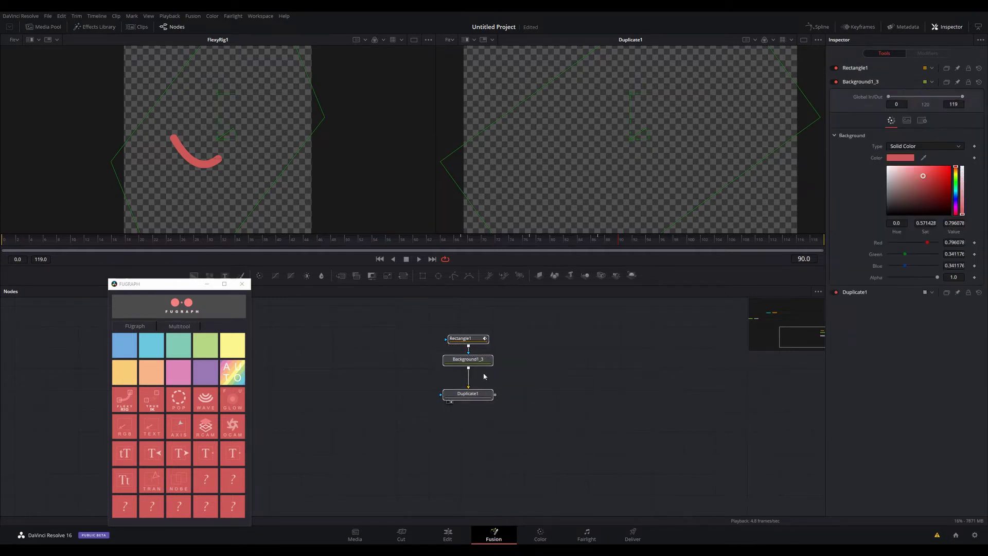
left_click(455, 395)
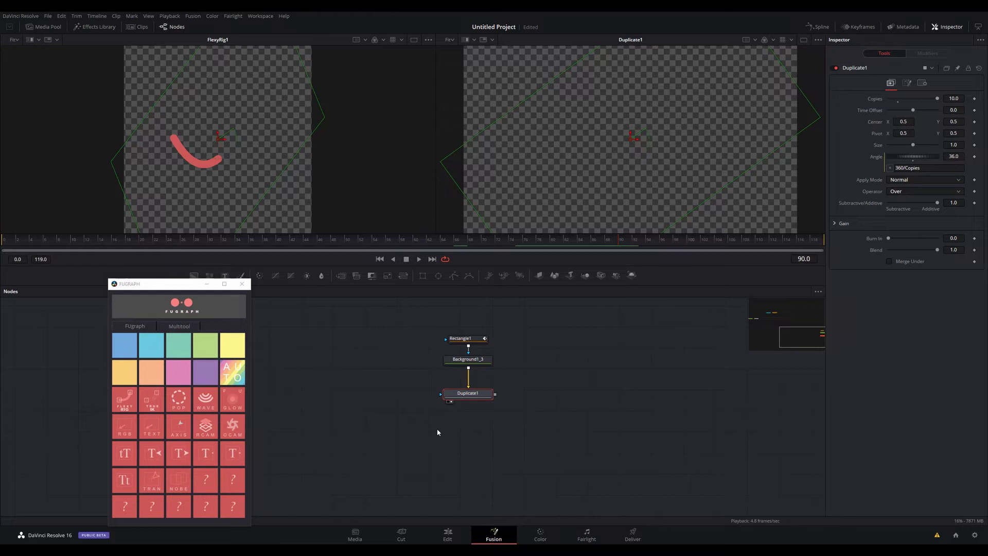
Step: Add a Wave effect from Fugraph beside the Pop nodes and show its Duplicate1_1 node in the second viewer
left_click(577, 358)
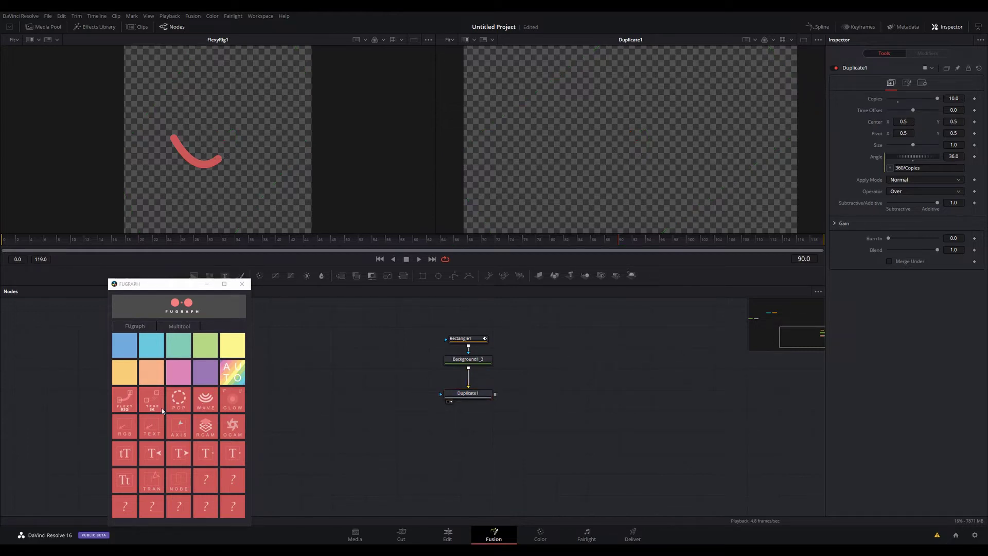
left_click(214, 397)
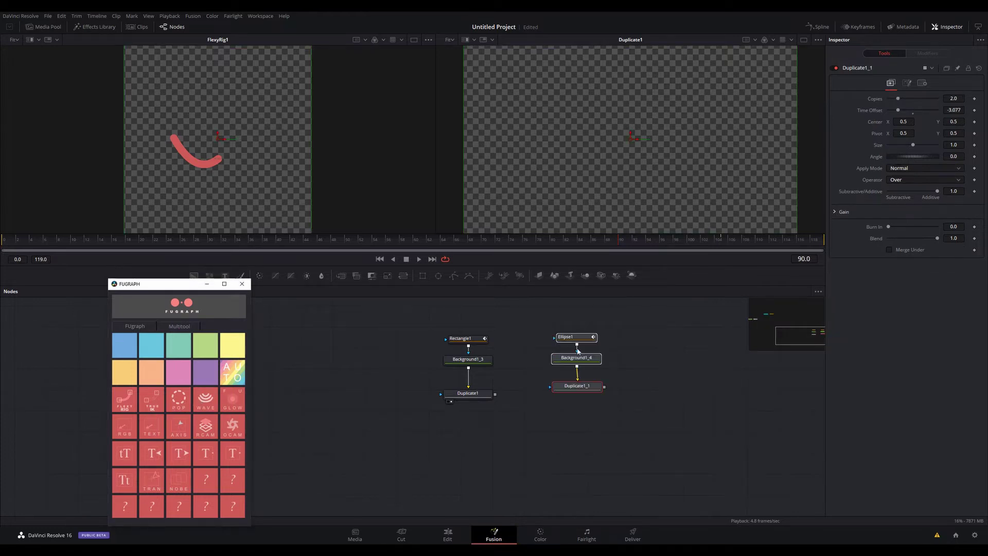
left_click(624, 456)
left_click_drag(577, 386, 624, 219)
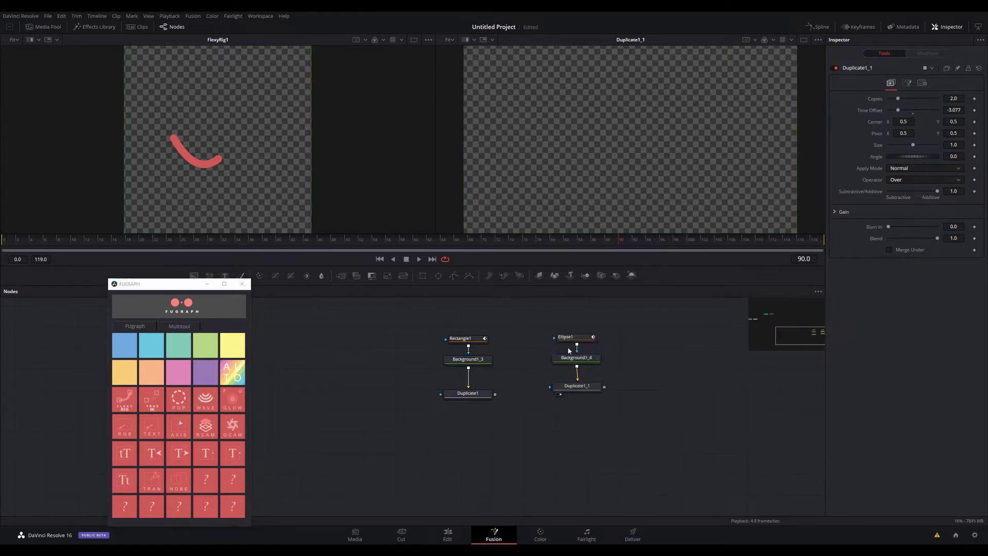
Step: Scrub through the Wave ring animation from about frame 102 to 110, stopping at frame 106
left_click(569, 241)
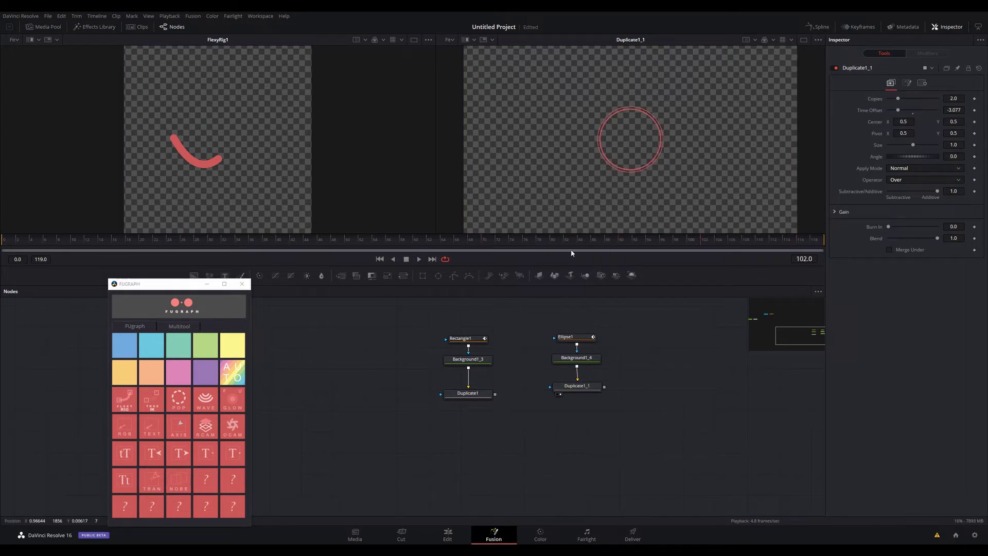
left_click(626, 241)
left_click_drag(658, 247, 754, 242)
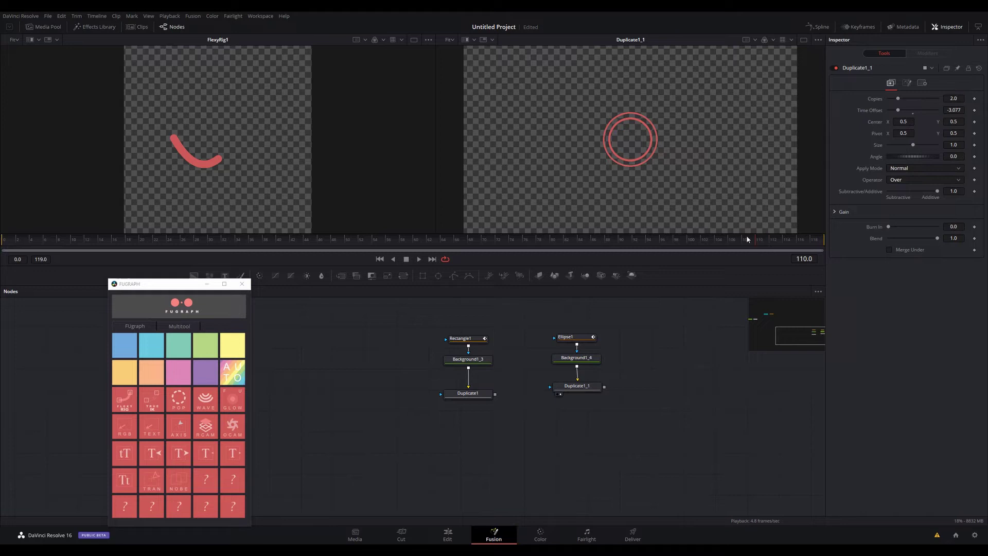
left_click_drag(688, 250, 730, 252)
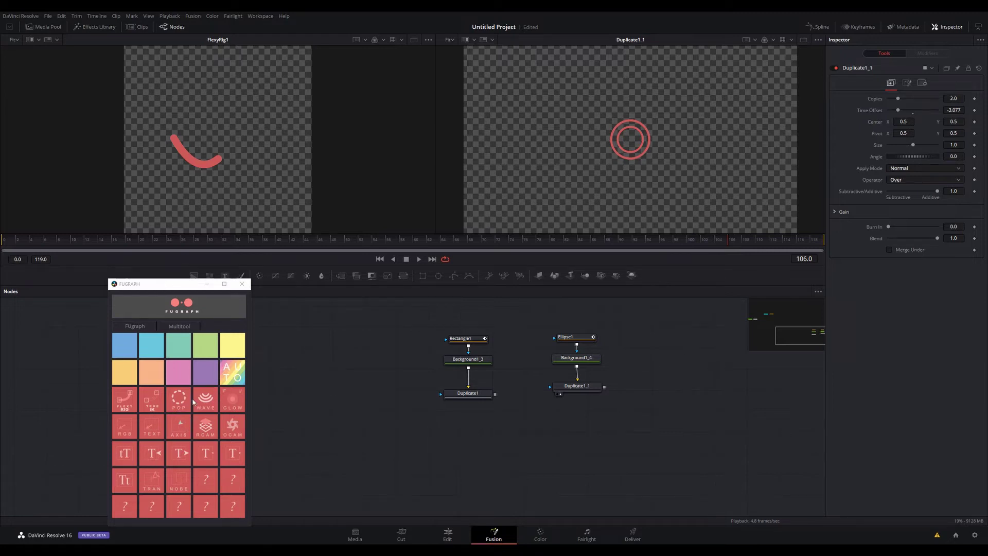
Step: Add a Fugraph glow node below the Wave nodes, feed it from Duplicate1_1 and show it in the second viewer
left_click(230, 408)
left_click_drag(365, 408, 664, 407)
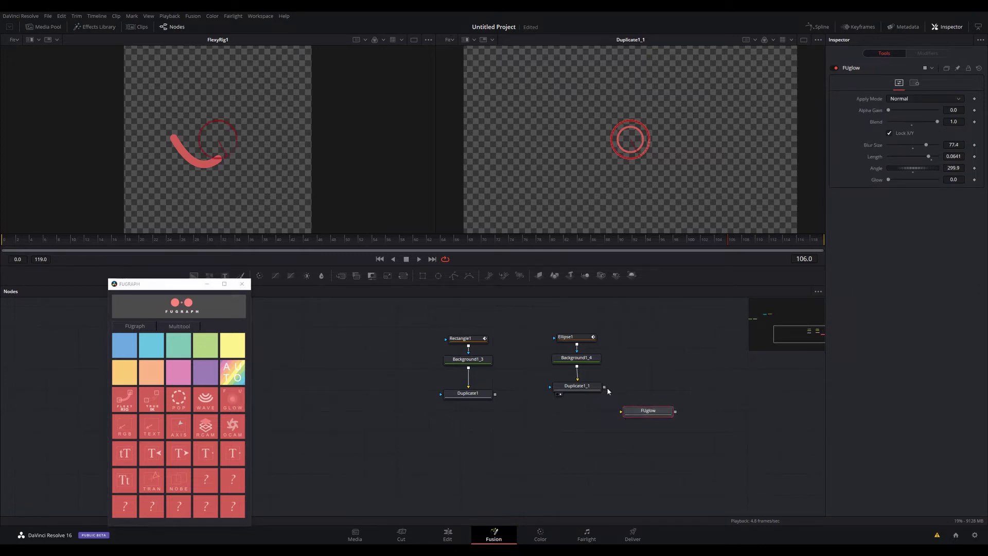
left_click_drag(605, 387, 651, 417)
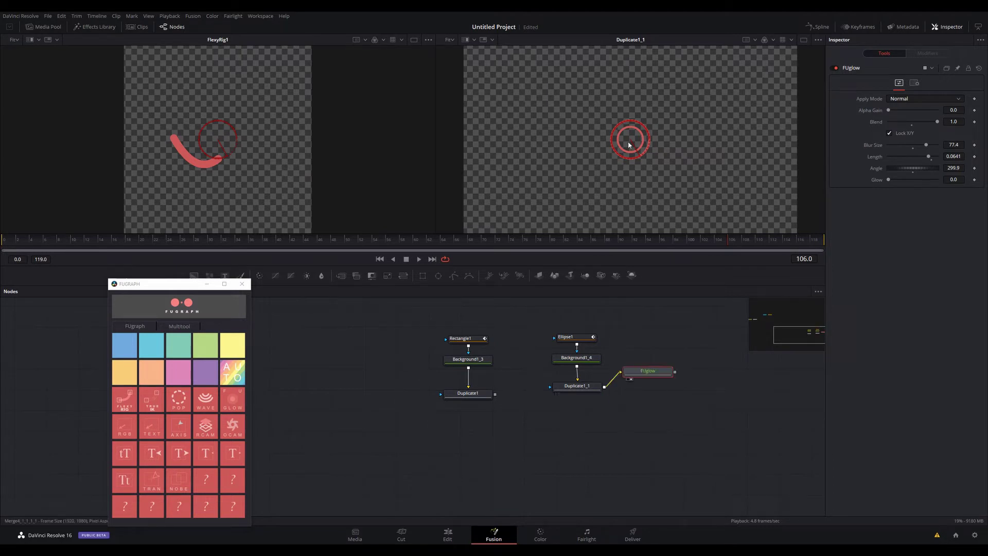
key("2")
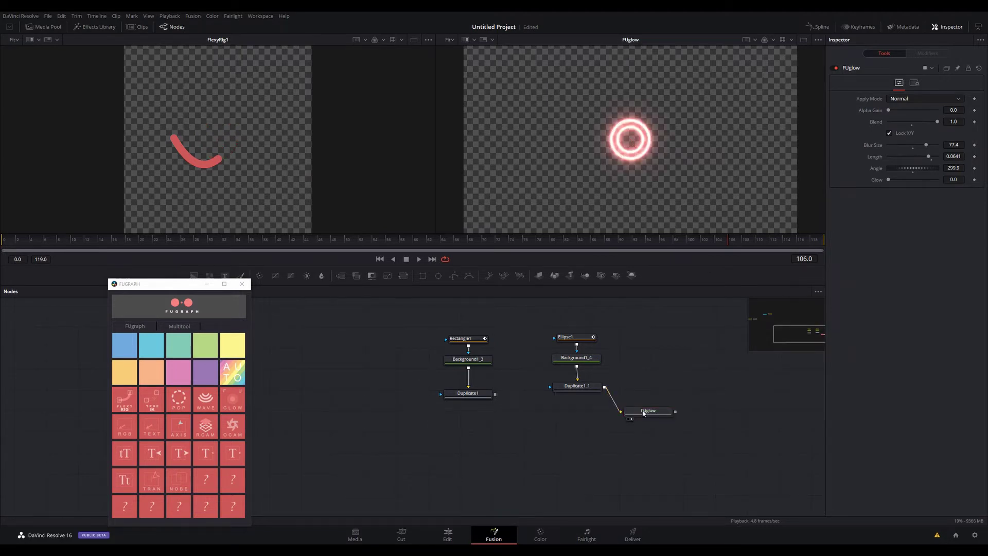
Step: Reposition the FUglow node beside Duplicate1_1, roughly level with it
left_click_drag(648, 410, 649, 389)
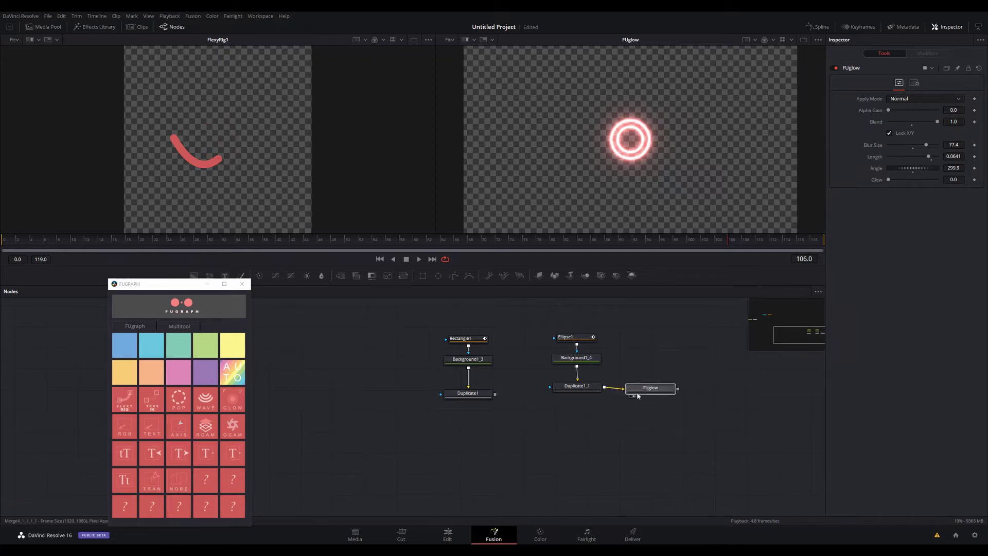
left_click(640, 392)
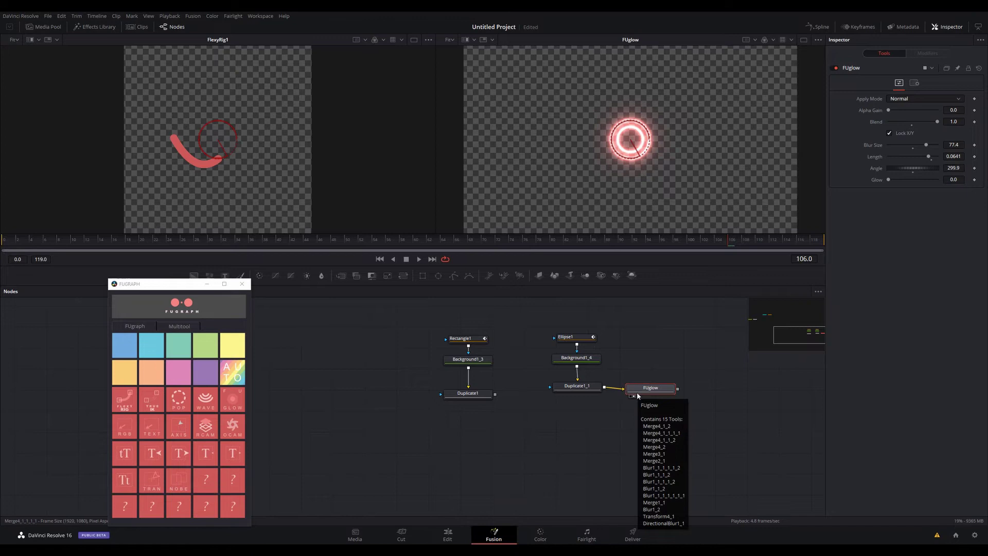
left_click(655, 374)
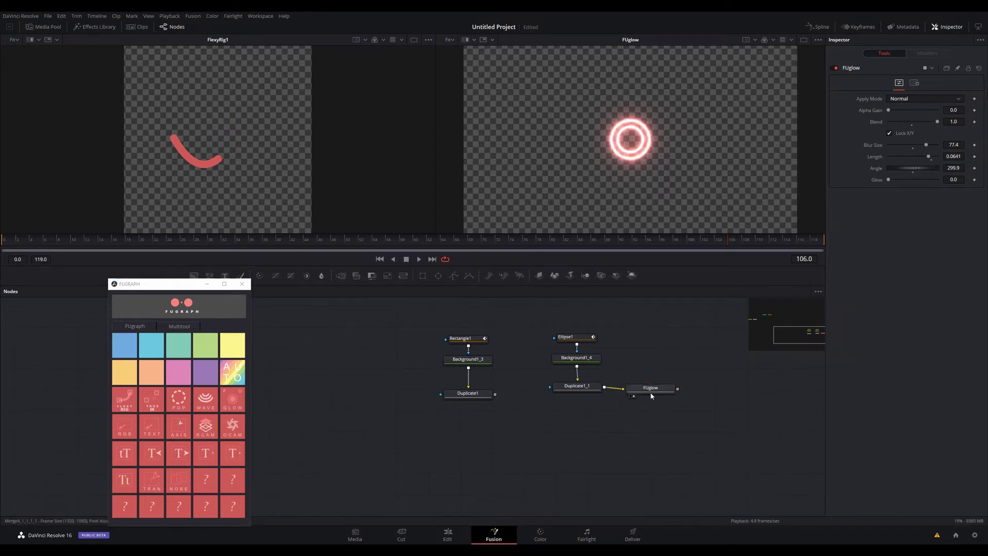
left_click_drag(650, 391, 645, 390)
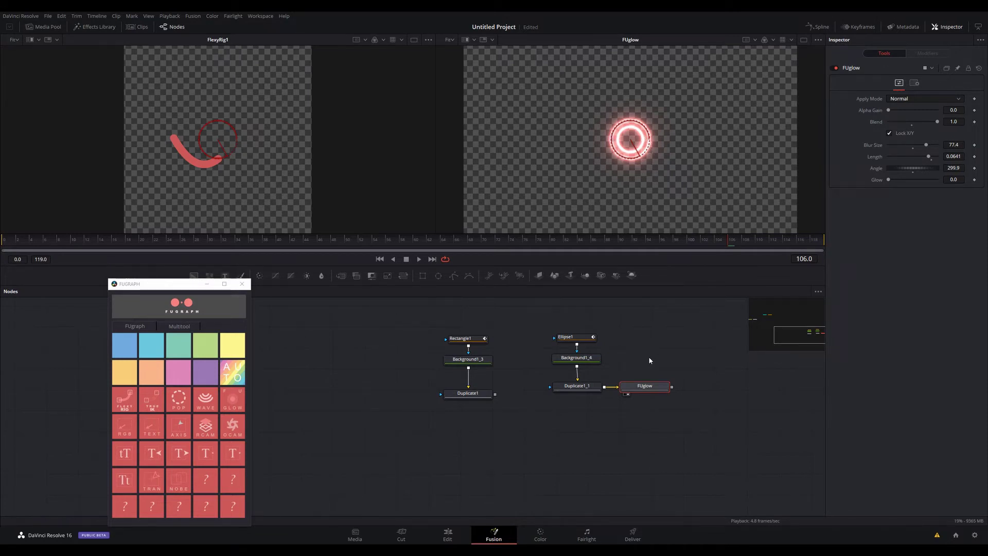
left_click_drag(647, 394, 655, 390)
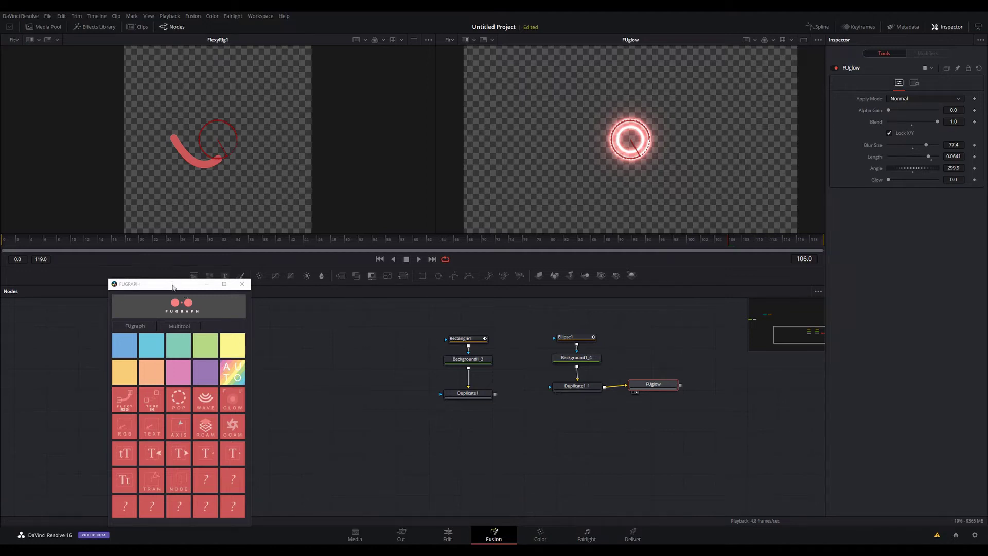
Step: Add a Background node in the empty area beside the Pop nodes and colour it orange with hue 0.072, saturation 0.645 and value 0.795
left_click_drag(172, 283, 146, 299)
left_click_drag(194, 275, 337, 410)
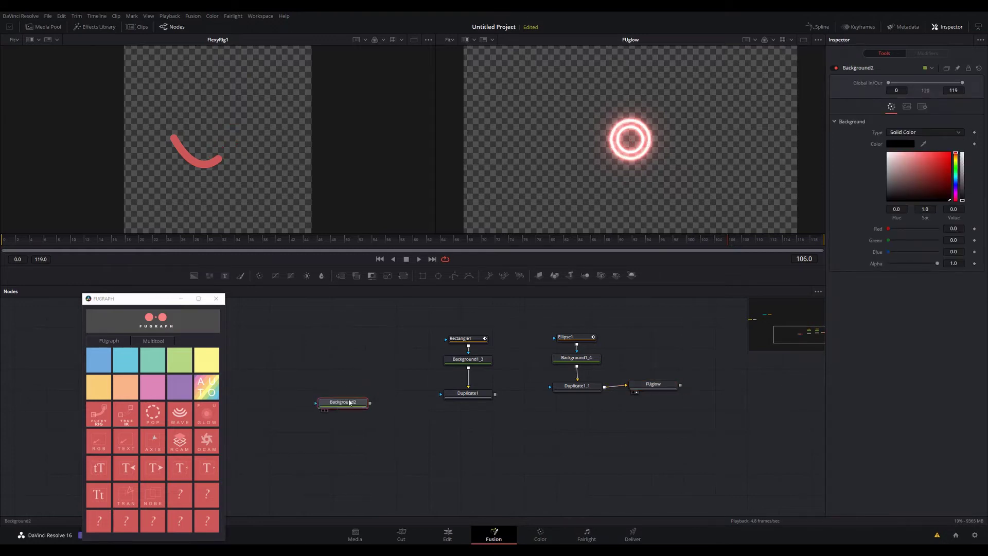
left_click(936, 178)
left_click_drag(956, 153, 956, 156)
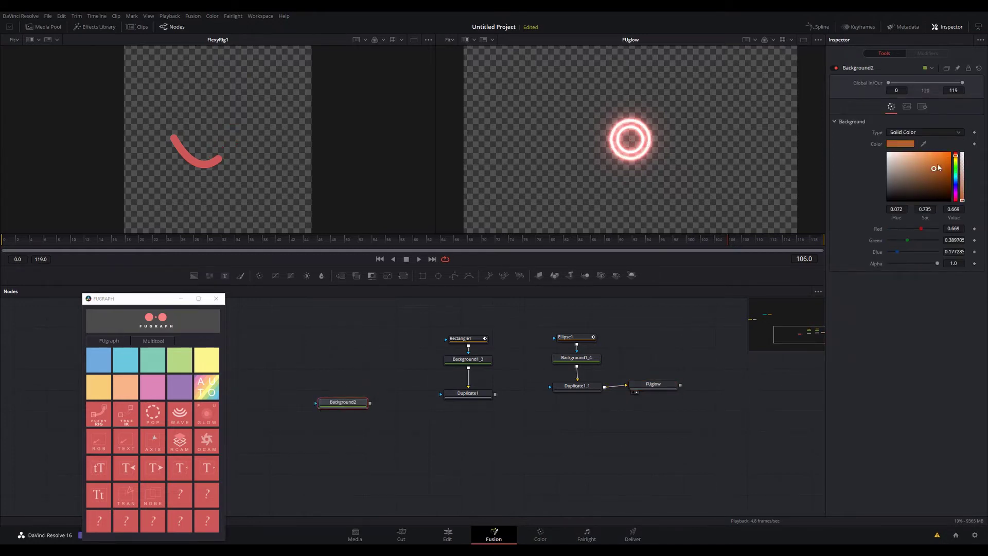
left_click(928, 162)
Step: Show the orange background in the second viewer and add a separate Polygon mask node below it
left_click_drag(343, 402, 295, 397)
key("2")
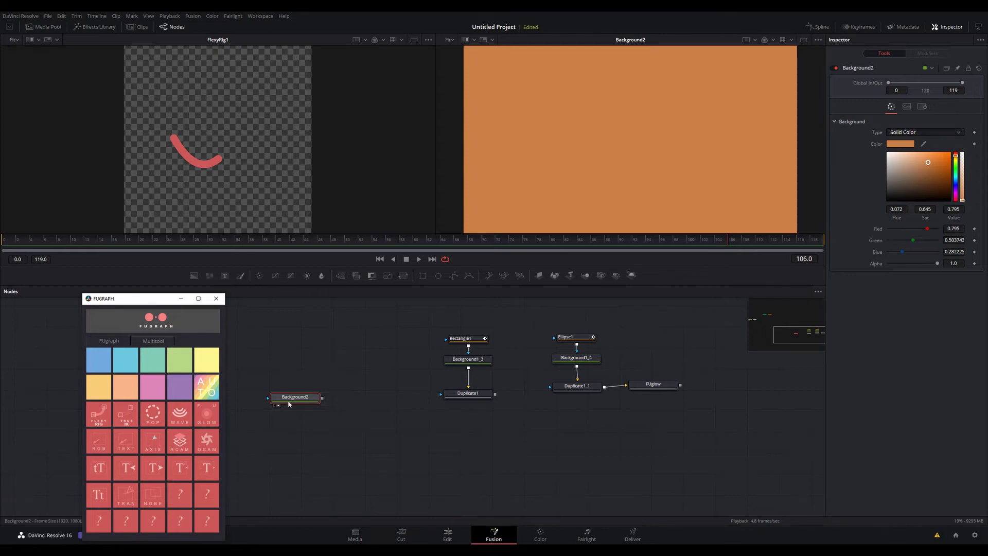
left_click_drag(288, 400, 358, 339)
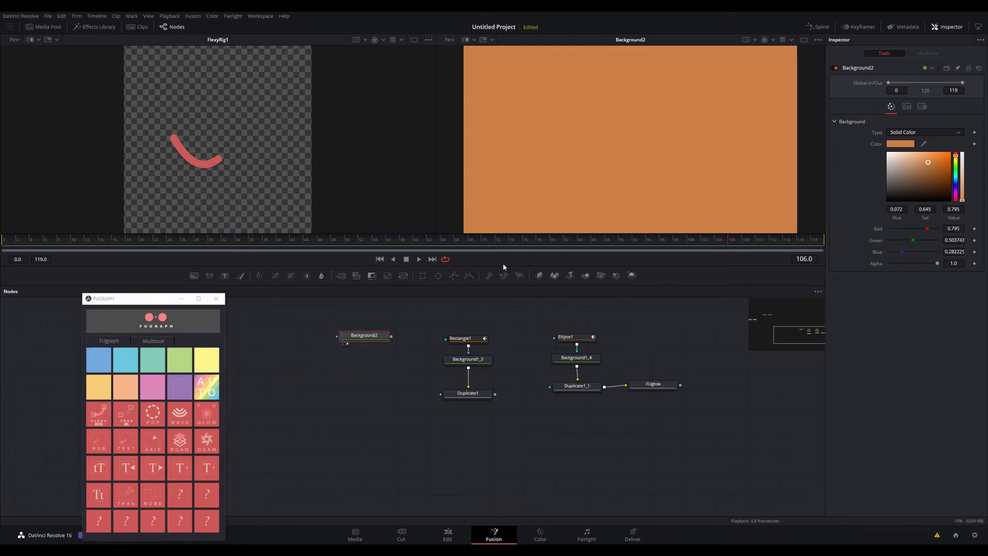
left_click(453, 275)
left_click(525, 141)
left_click(578, 76)
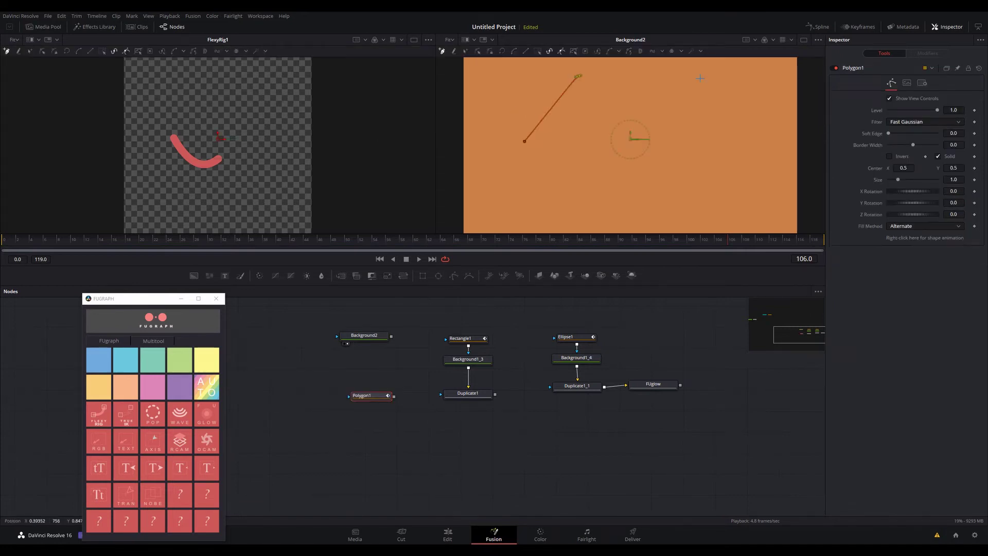
left_click(775, 82)
left_click(776, 211)
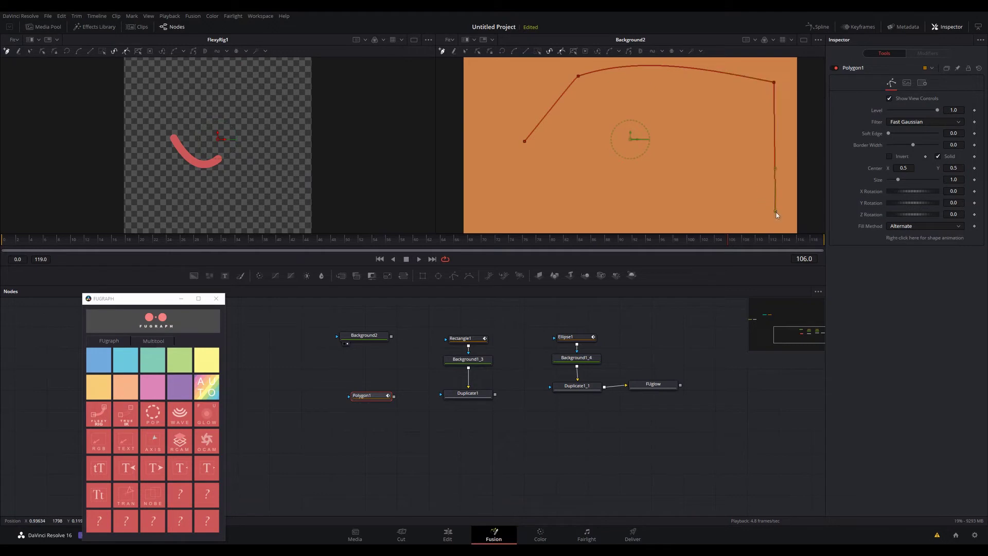
left_click(703, 220)
left_click(680, 129)
left_click(622, 115)
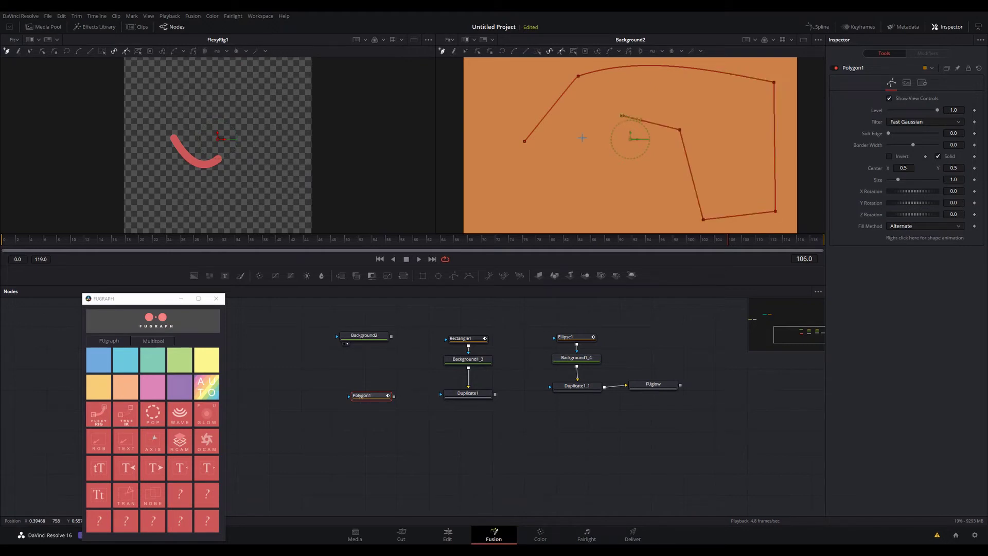
left_click(579, 140)
left_click(525, 142)
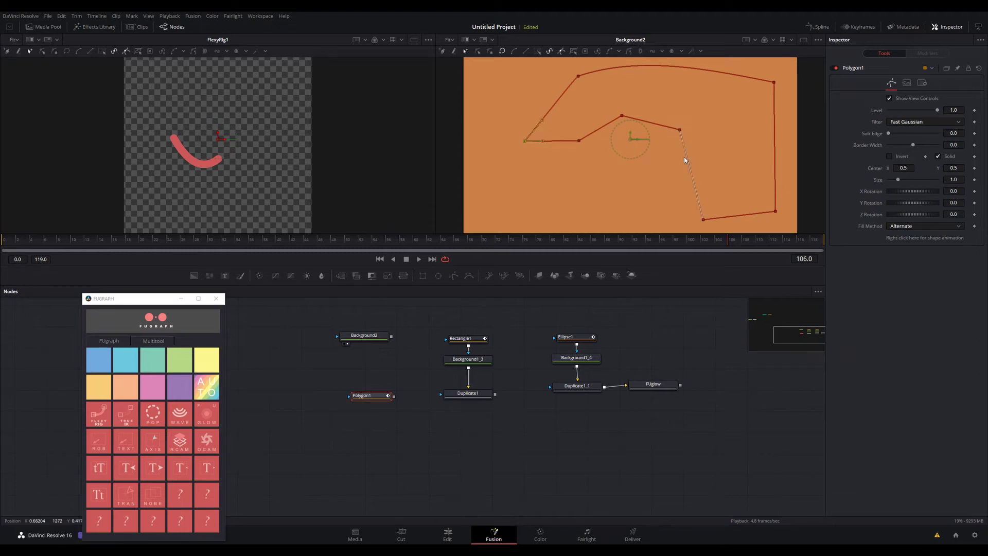
key("ctrl+z")
key("ctrl+z")
key("ctrl+z")
key("ctrl+z")
key("ctrl+z")
key("ctrl+z")
key("ctrl+z")
key("ctrl+z")
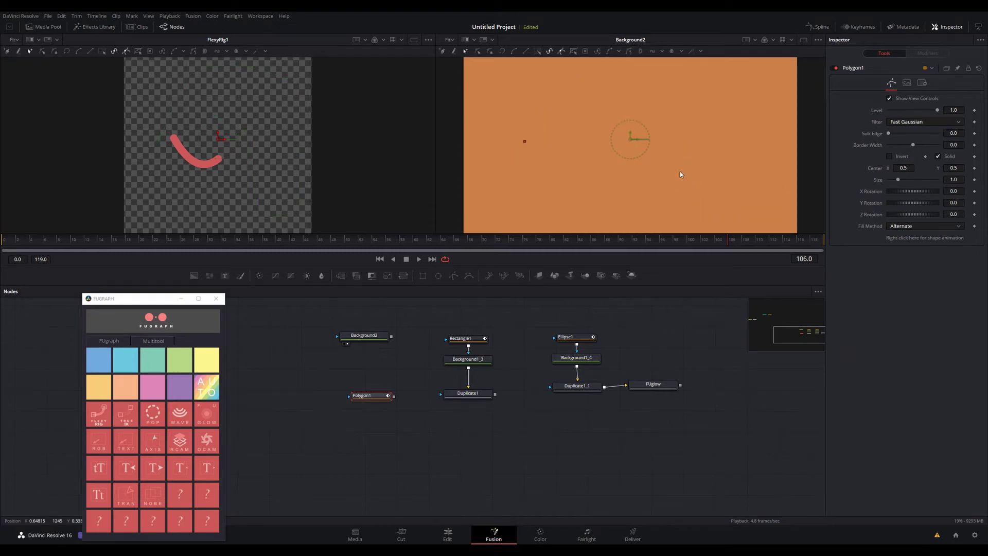
key("ctrl+z")
Step: Draw a small closed six-point polygon mask in the upper-right area of the orange frame
left_click(734, 88)
left_click(713, 109)
left_click(725, 149)
left_click(746, 151)
left_click(774, 131)
left_click(774, 80)
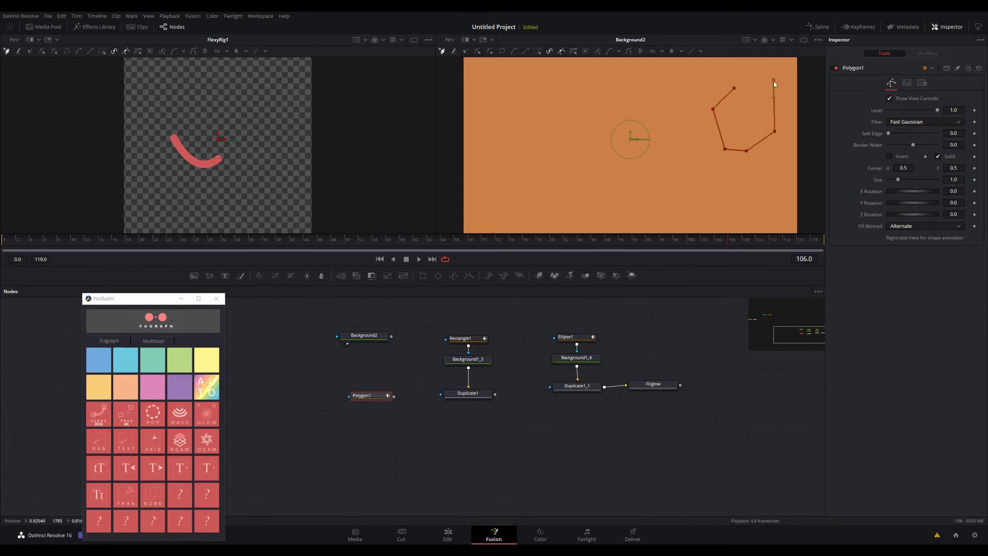
left_click(735, 88)
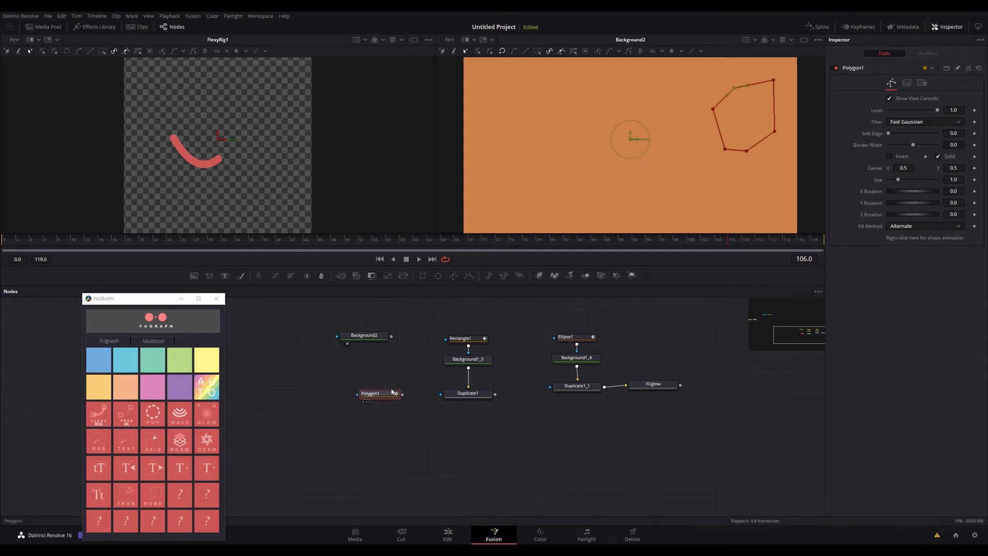
Step: Centre the Polygon1 mask's axis on its drawn shape with the Fugraph AXIS tool
left_click_drag(392, 392, 321, 410)
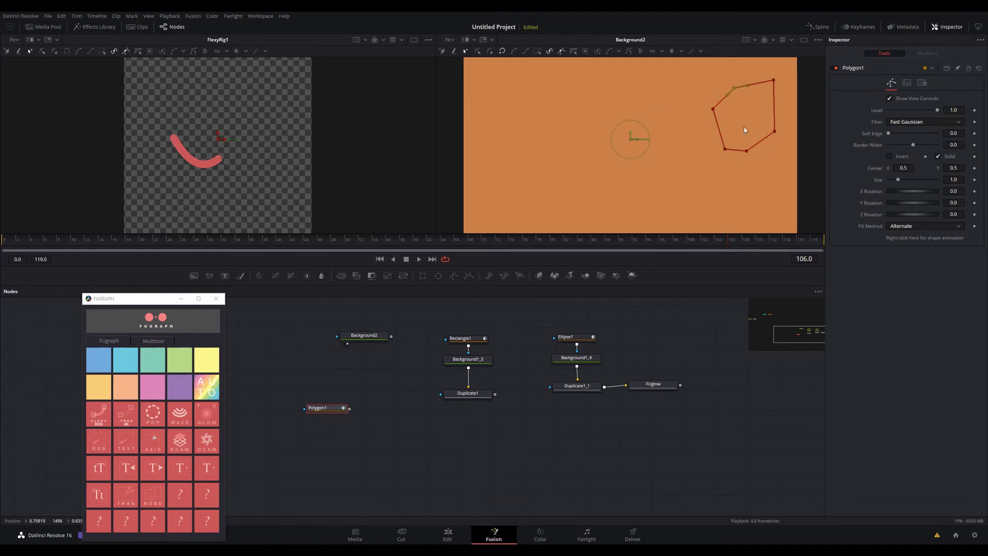
left_click(324, 413)
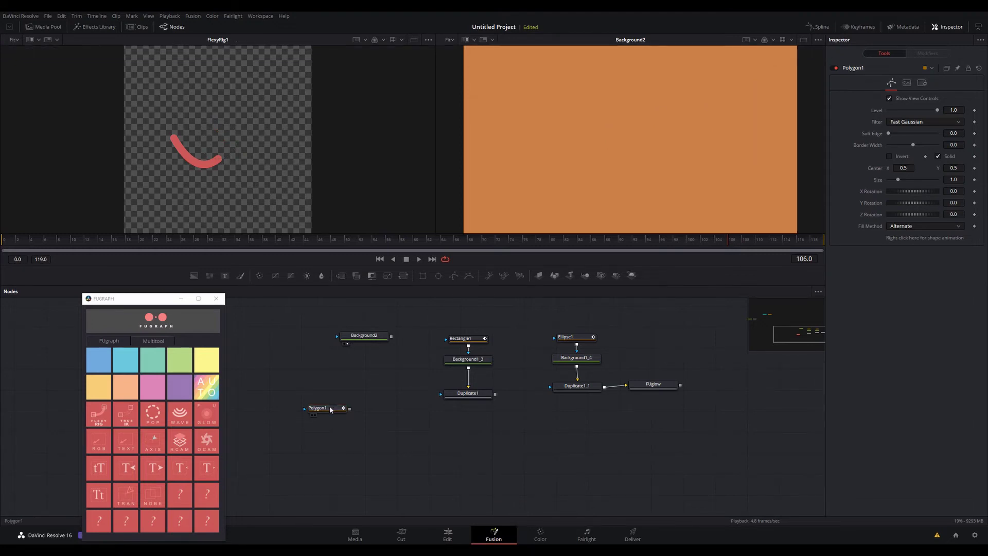
left_click(331, 408)
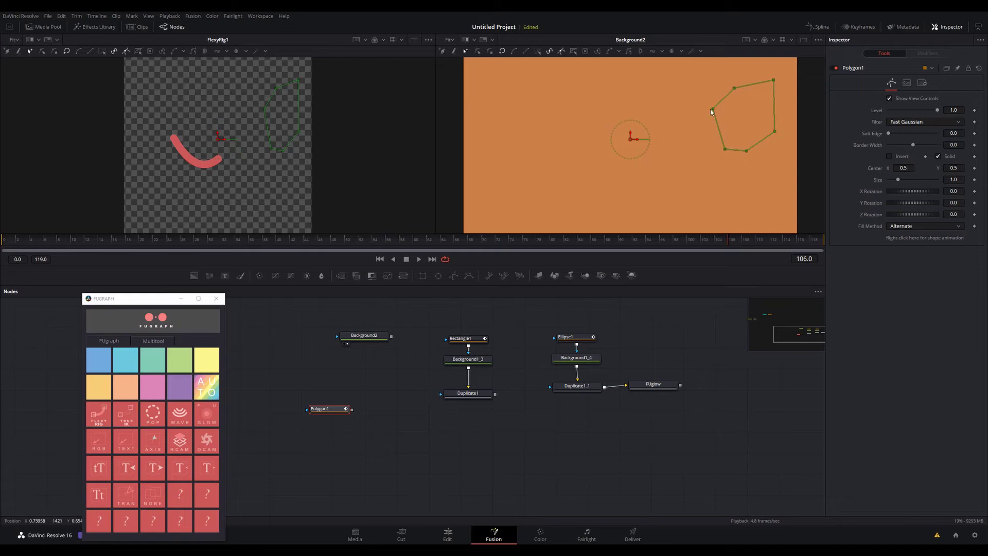
left_click(325, 379)
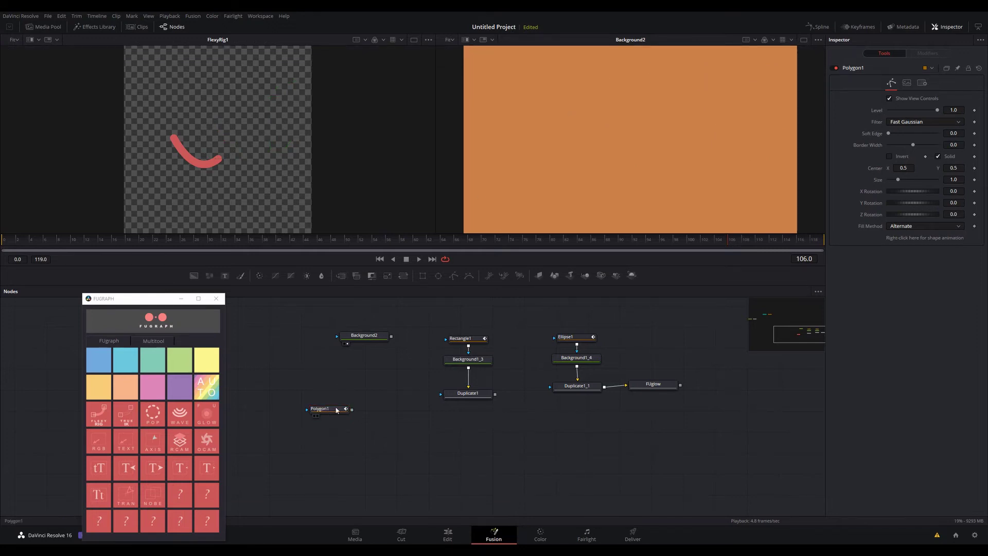
left_click_drag(336, 410, 352, 398)
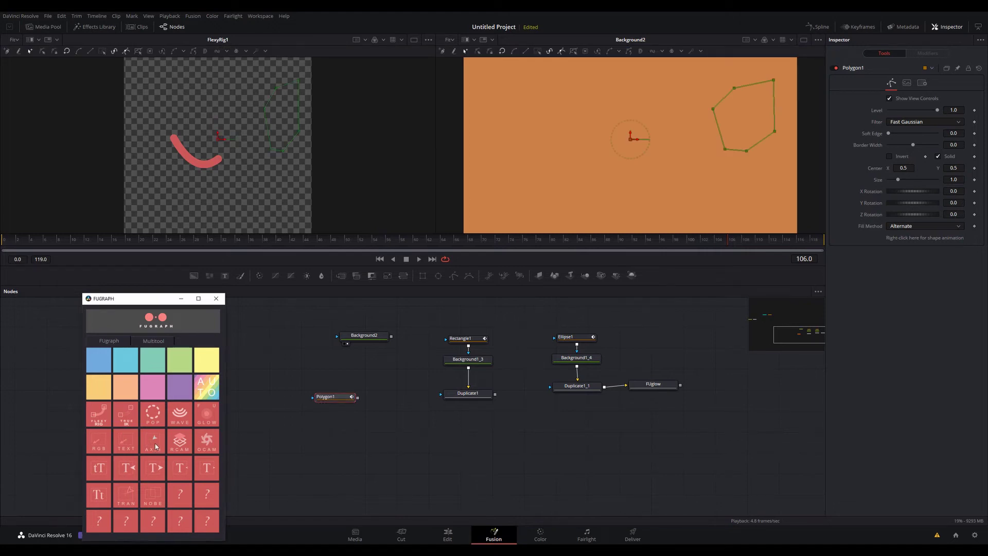
left_click_drag(154, 447, 199, 398)
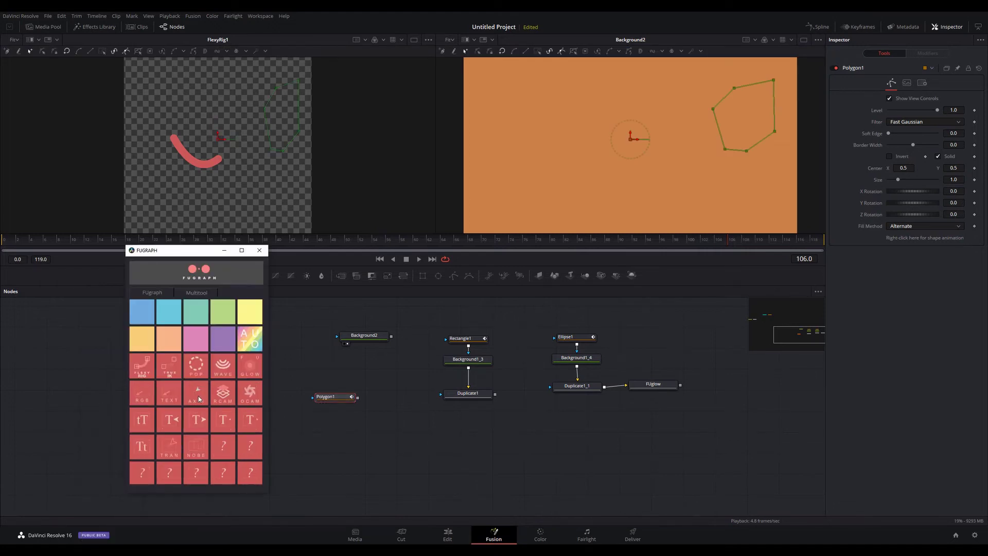
left_click(196, 396)
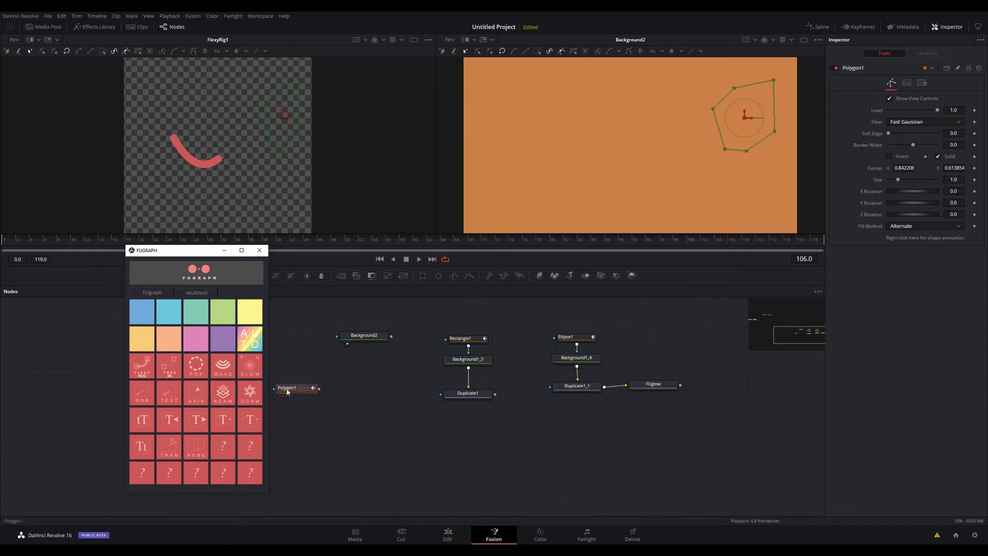
Step: Move the Polygon1 node directly beneath Background2 and clear the node selection
left_click_drag(285, 392, 368, 395)
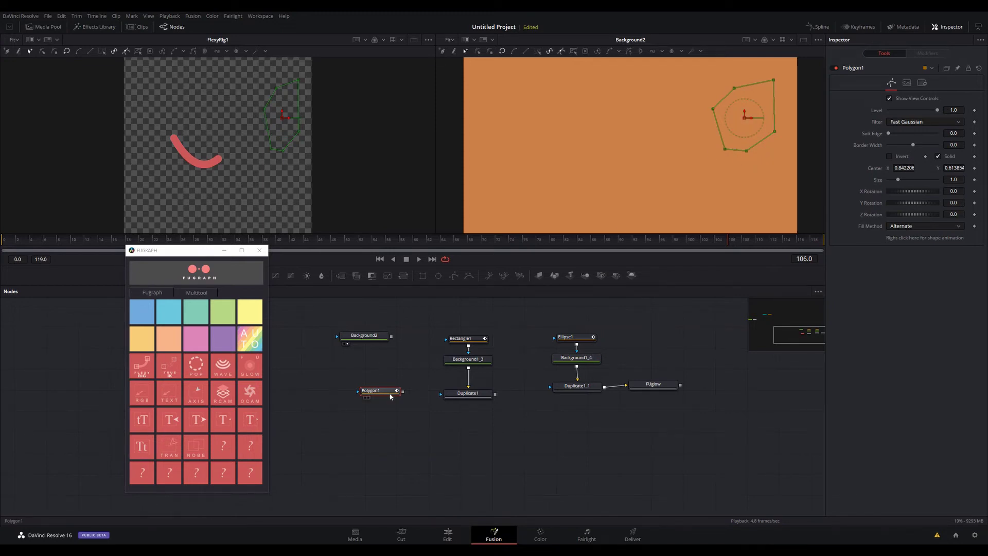
left_click_drag(377, 396, 366, 383)
left_click(323, 340)
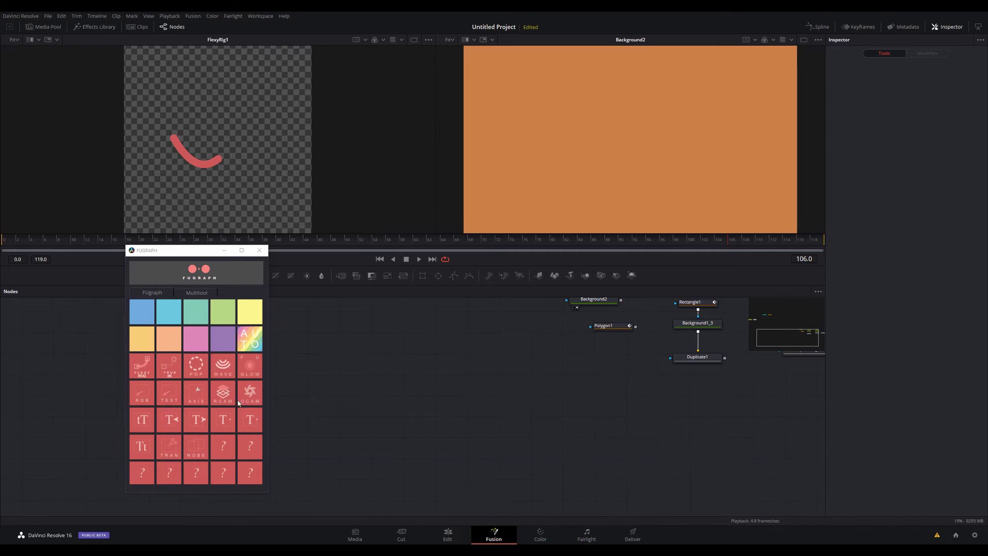
Step: Try Fugraph's RCAM camera setup in an empty graph area, inspect its RSCameraExtractor2 node, and delete the generated nodes and note
left_click(222, 398)
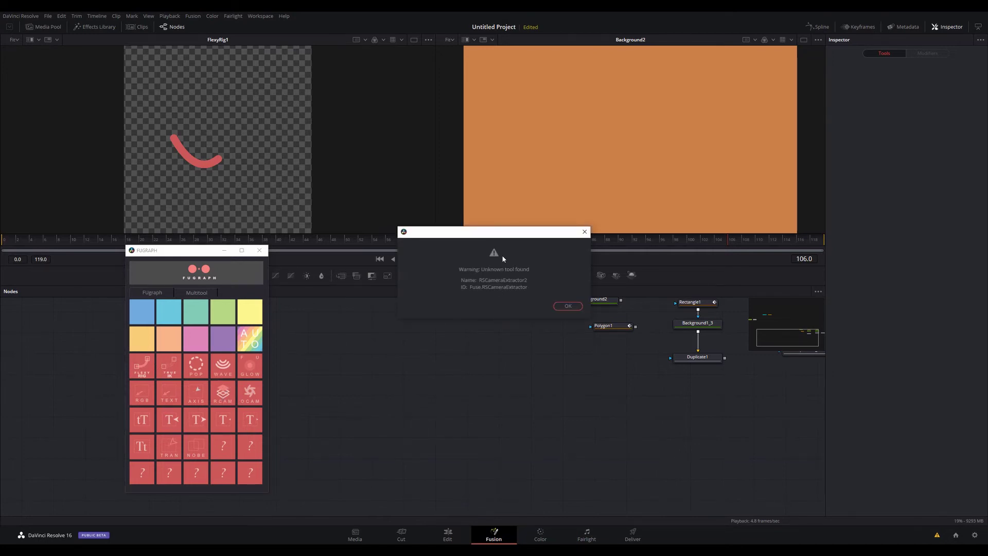
left_click(568, 306)
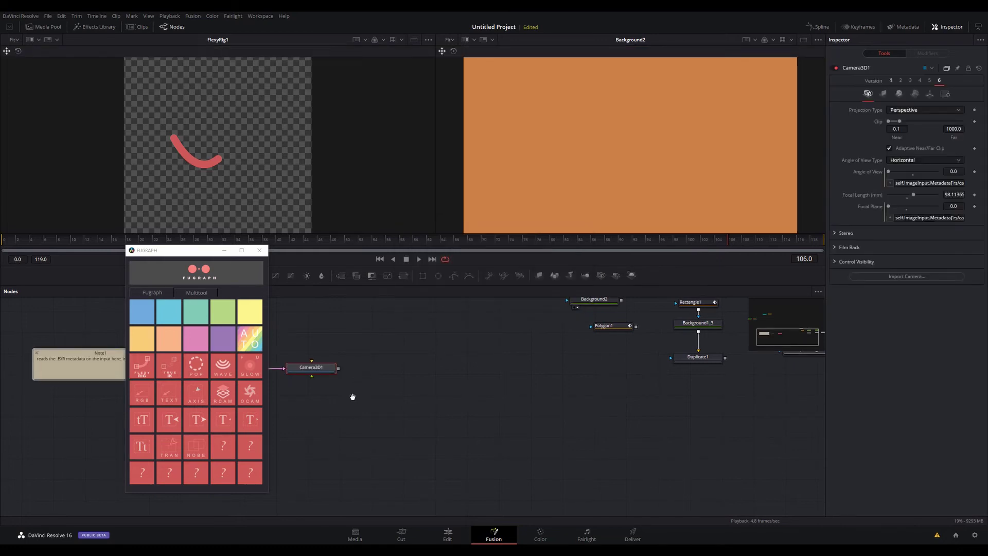
left_click_drag(559, 421, 612, 408)
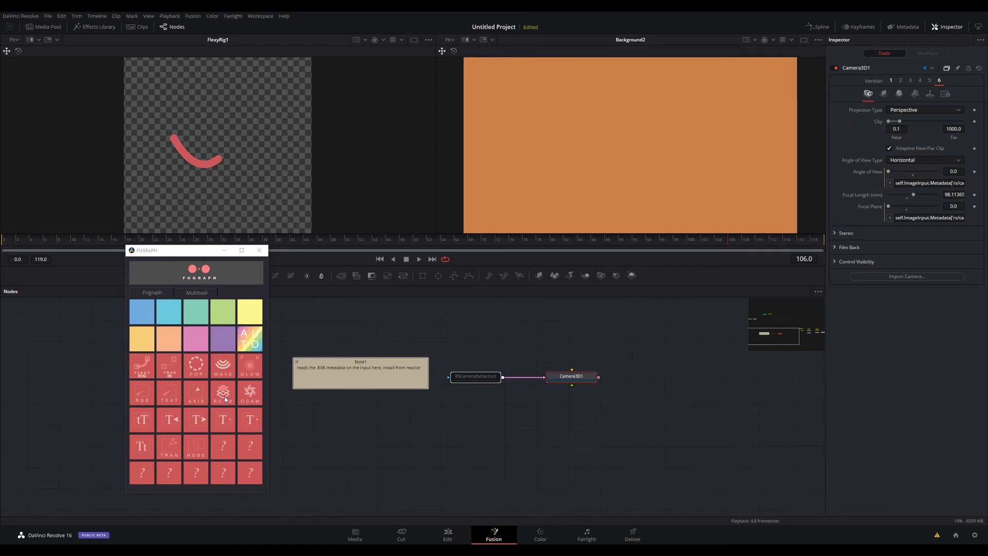
left_click_drag(639, 350, 623, 352)
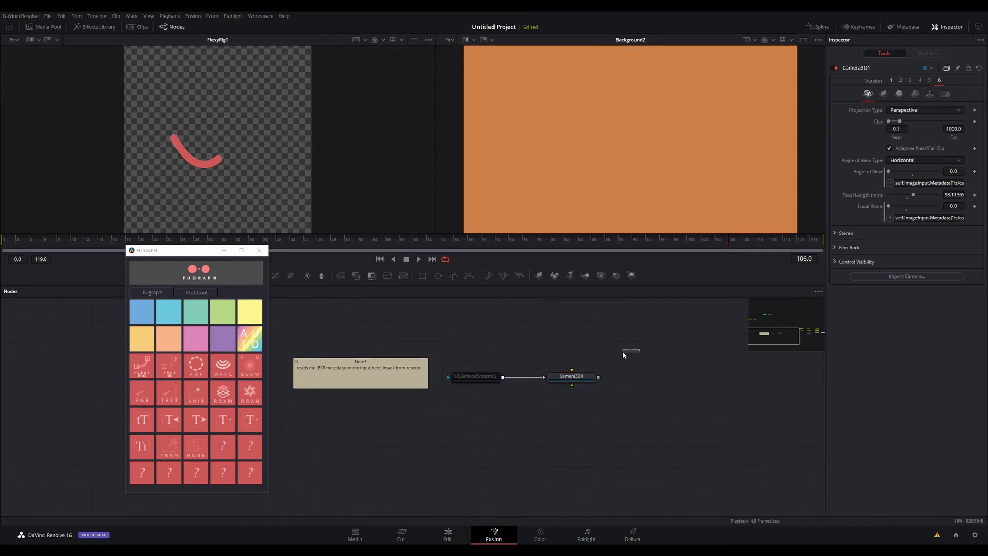
left_click(491, 376)
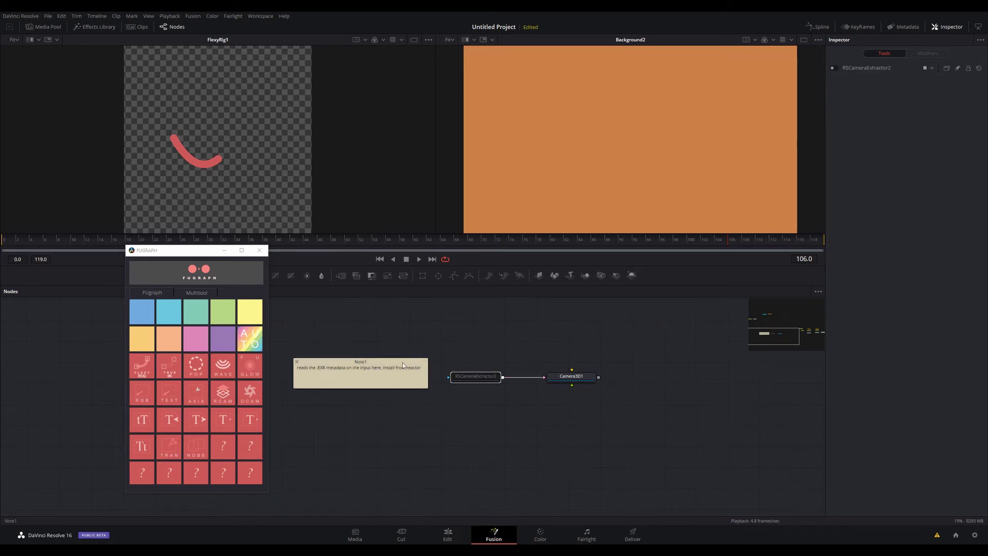
left_click_drag(301, 343, 609, 409)
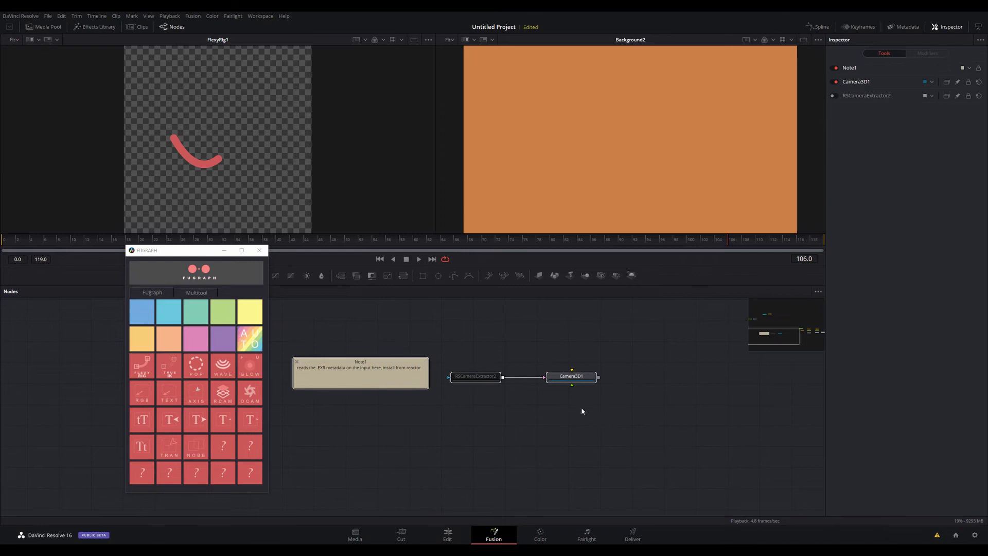
key("Delete")
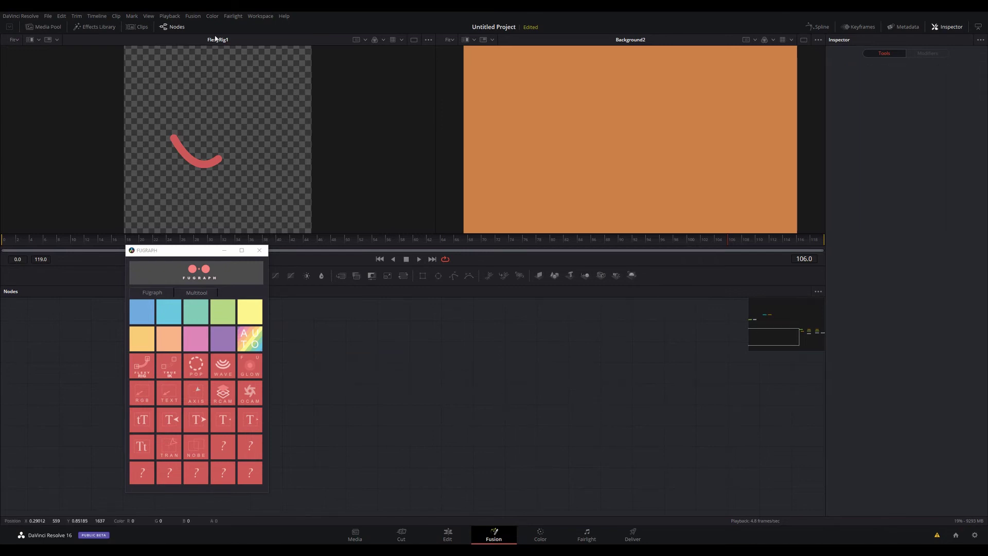
Step: Open the Reactor package manager from the installed scripts
left_click(257, 17)
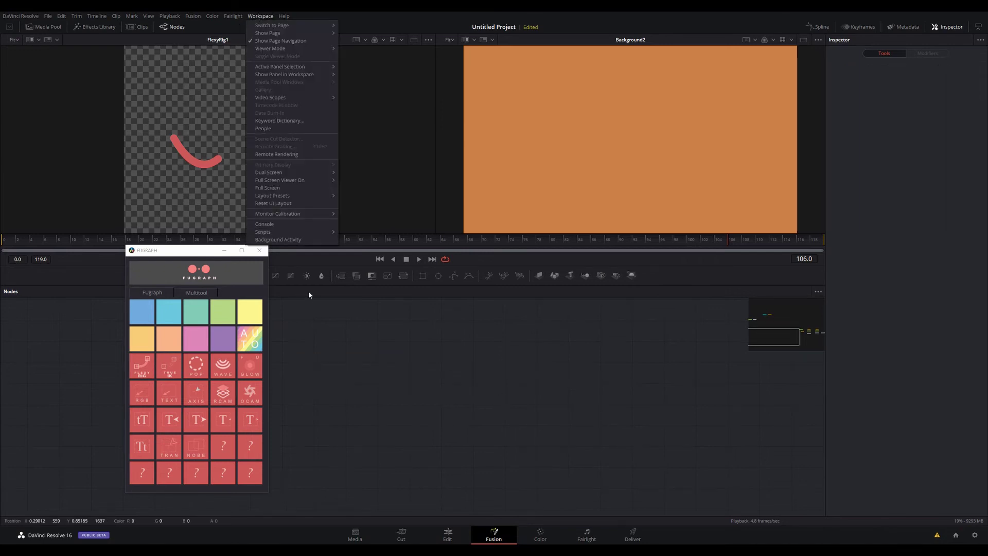
mouse_move(295, 231)
mouse_move(368, 240)
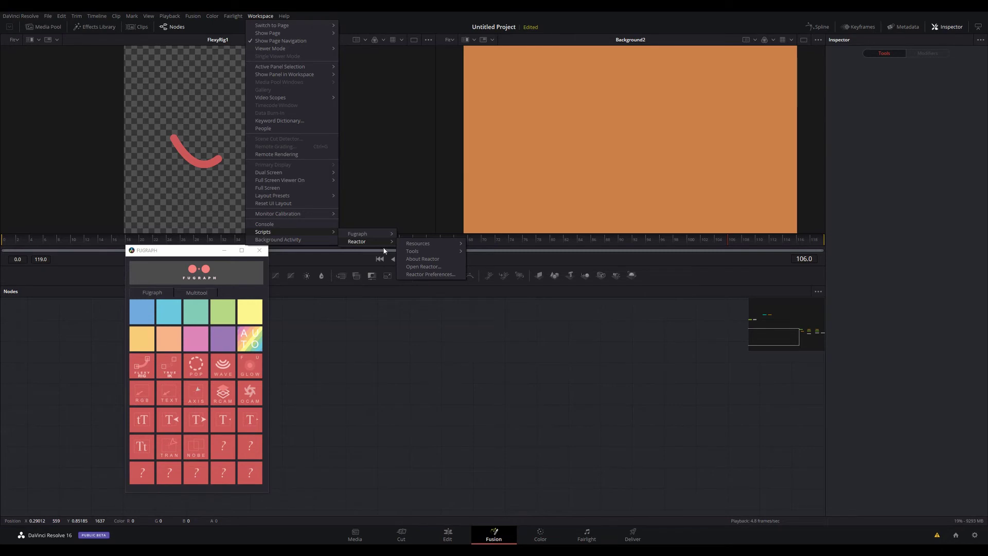
left_click(436, 268)
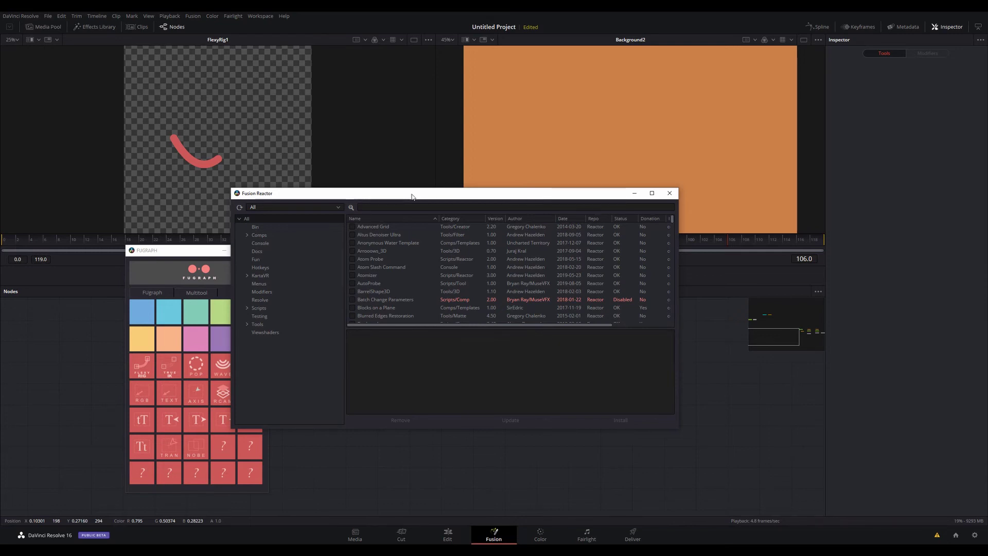
Step: Search the Reactor packages for "rs", and replace that search with "camera"
left_click(388, 208)
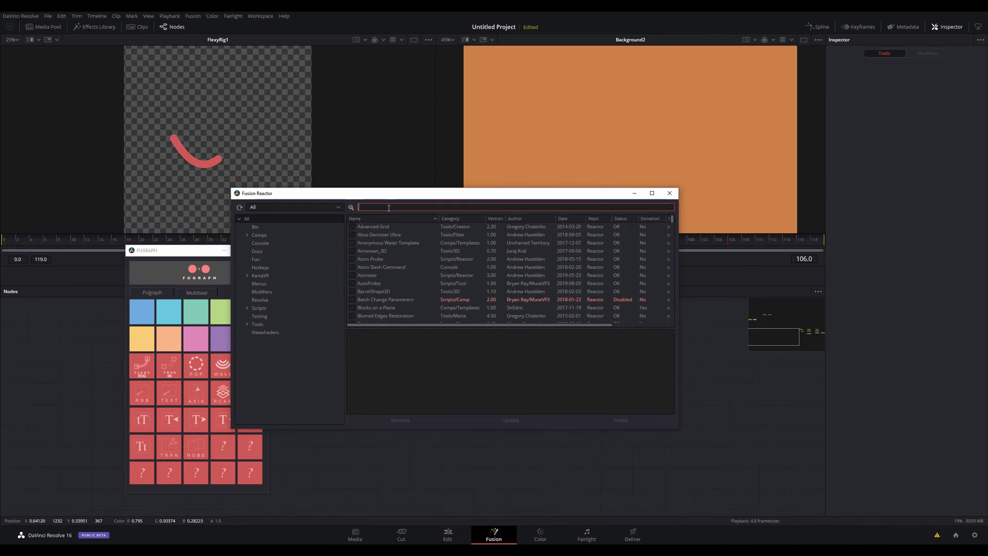
type("rs")
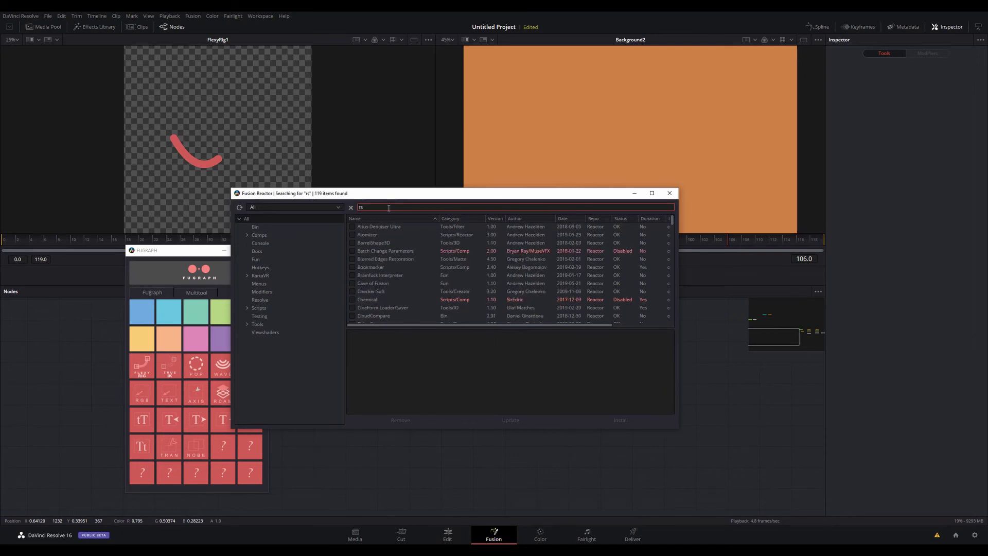
scroll(394, 267, "down", 5)
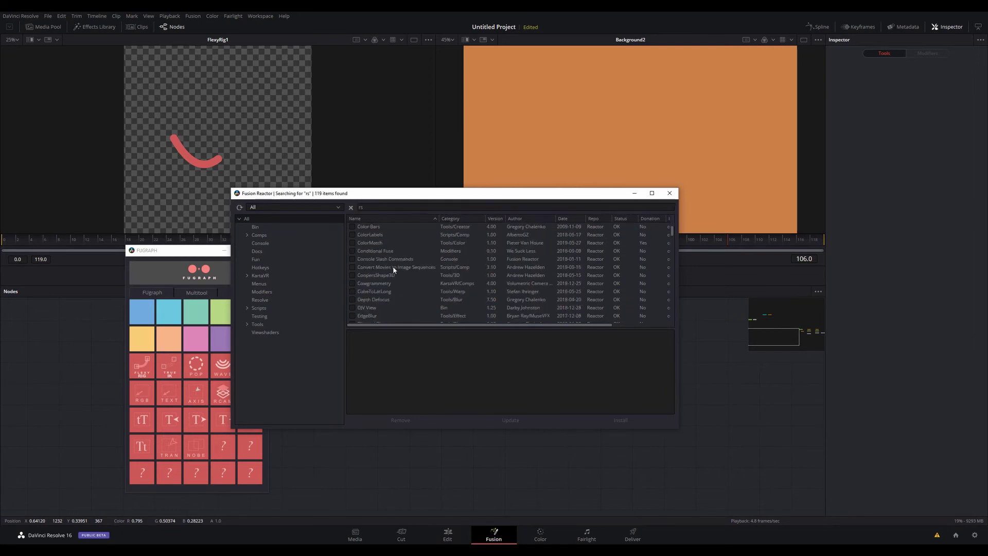
scroll(393, 266, "up", 5)
left_click(367, 205)
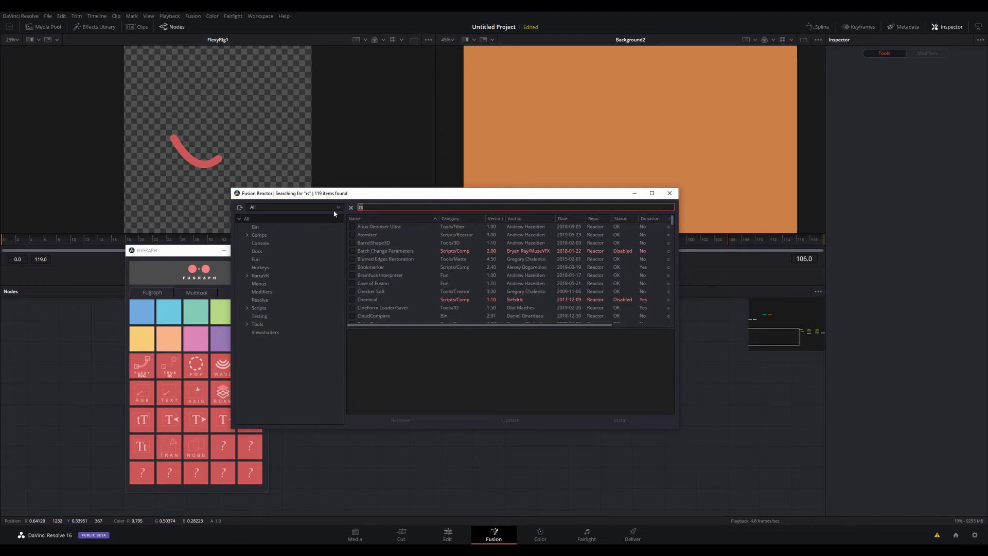
key("BackSpace")
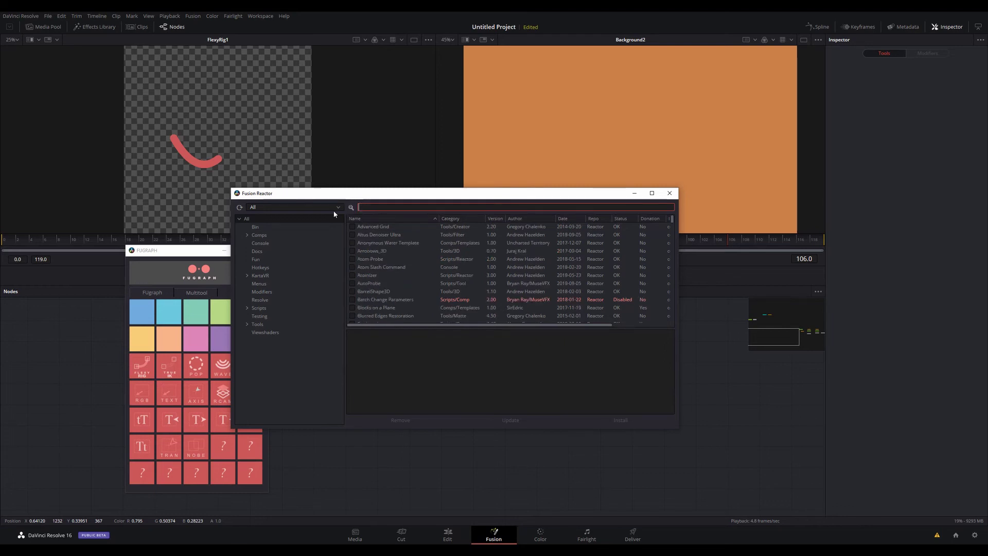
type("camera")
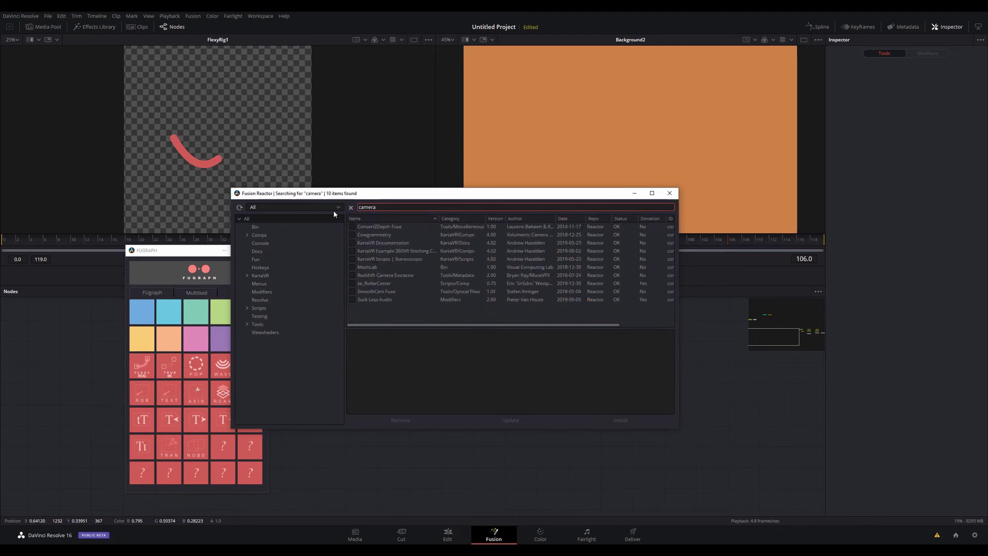
Step: Install the Redshift Camera Extractor package and close the Reactor window
left_click(400, 277)
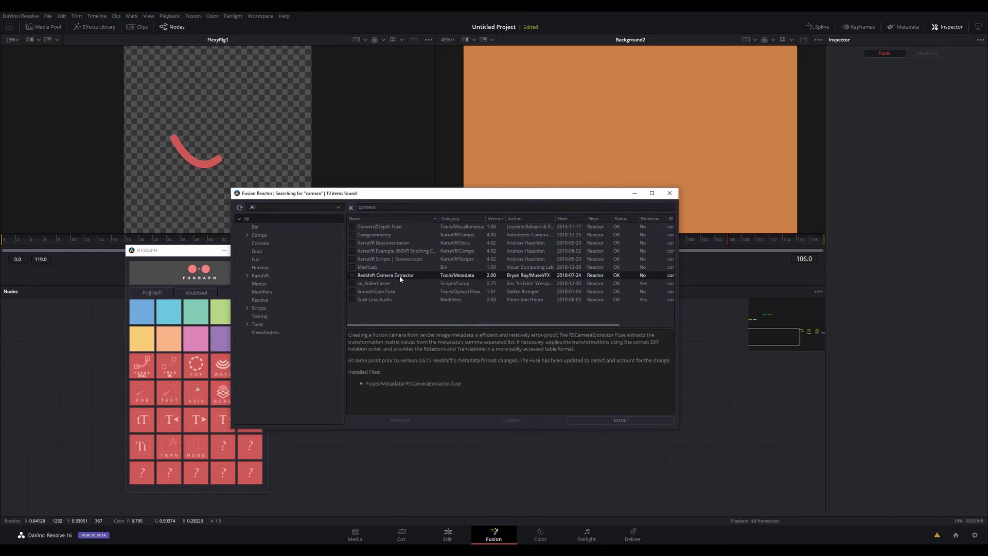
left_click(352, 275)
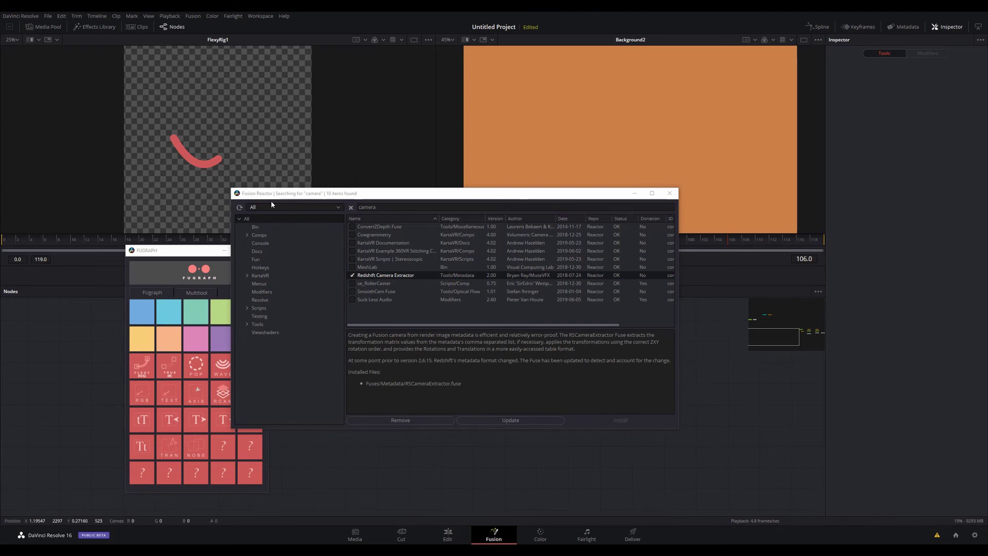
left_click(670, 193)
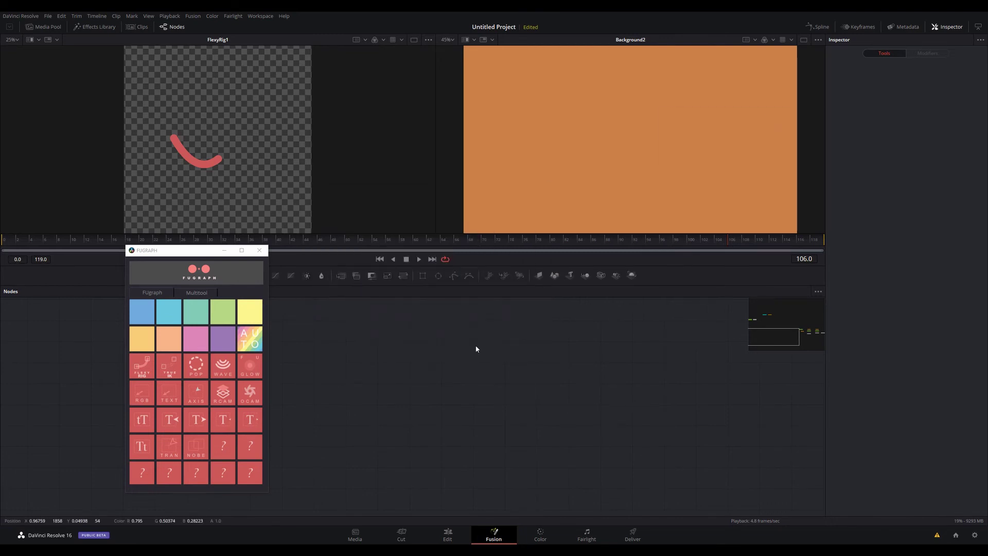
Step: Generate Fugraph's RCAM setup in the empty graph area, dismiss the unknown-tool warning, and align RSCameraExtractor2 level with Camera3D1
left_click(224, 395)
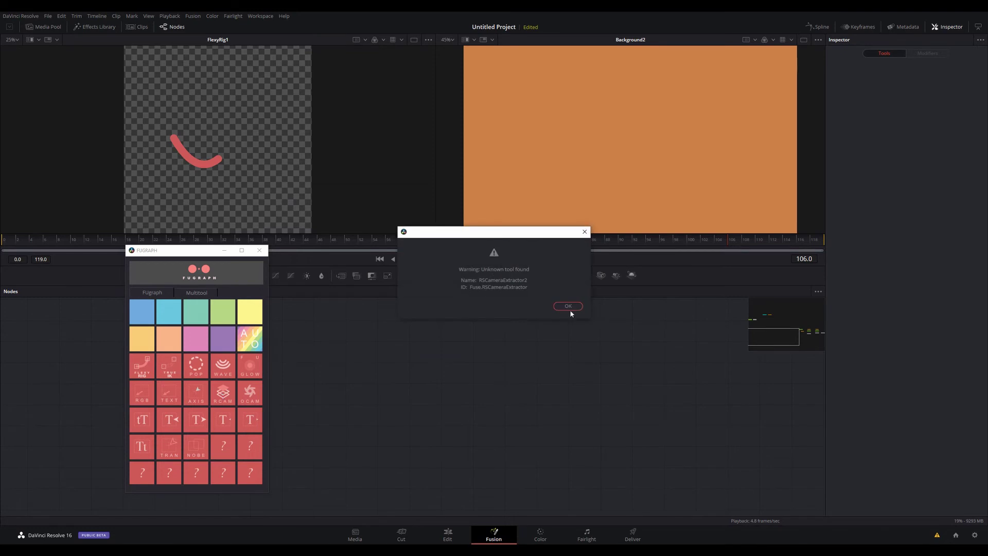
left_click(569, 306)
left_click_drag(366, 331, 424, 369)
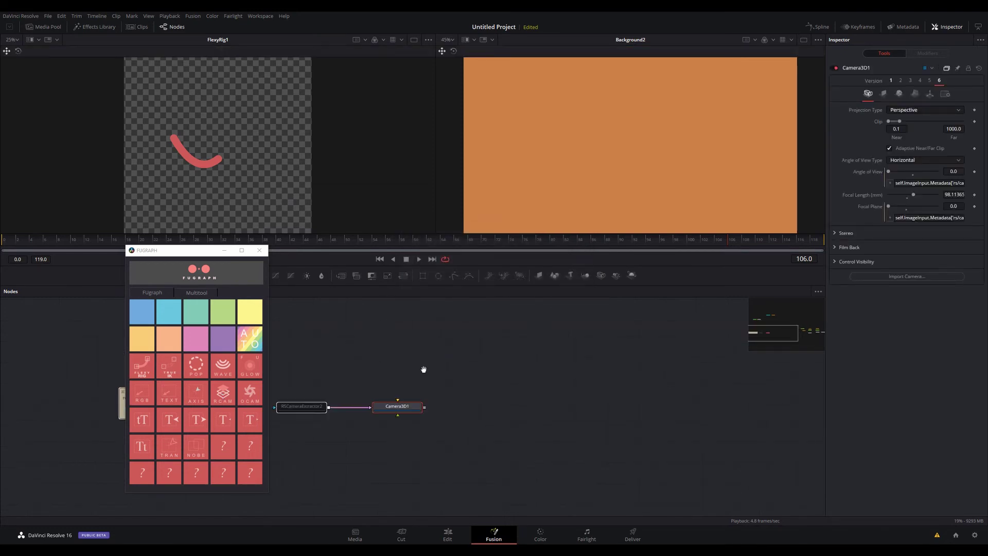
left_click_drag(278, 364, 434, 337)
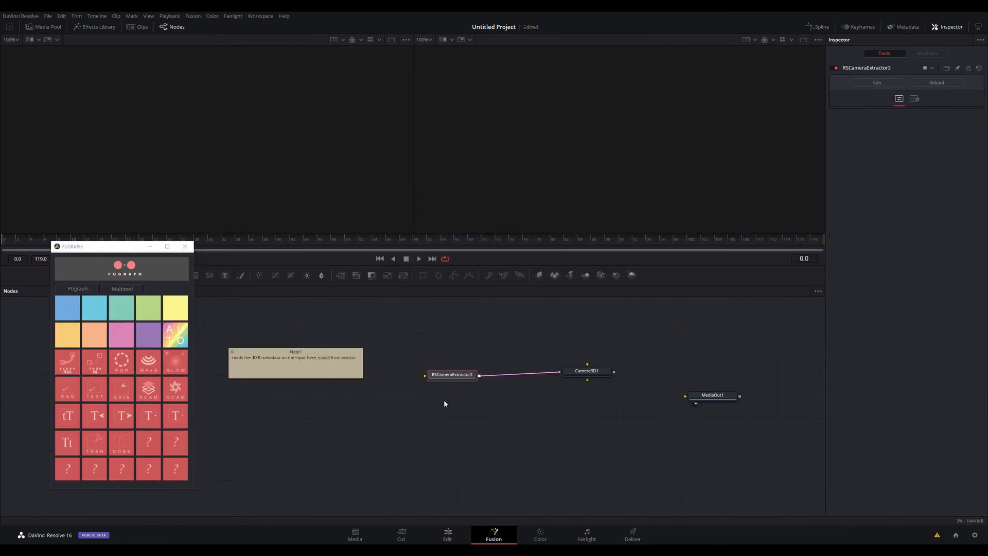
left_click_drag(459, 374, 469, 371)
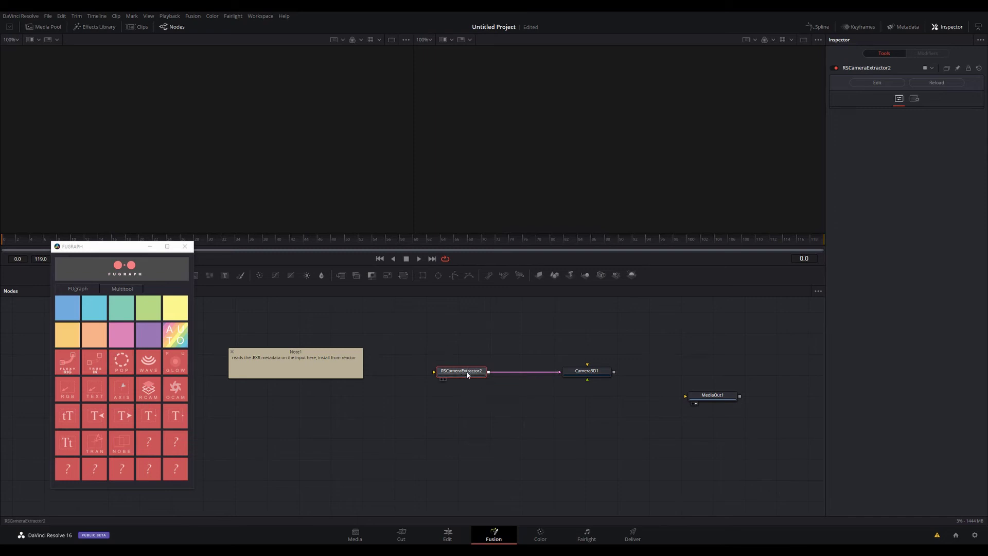
Step: Examine Camera3D1's camera, image plane, material, projection and transform settings, including its metadata expressions
left_click(582, 371)
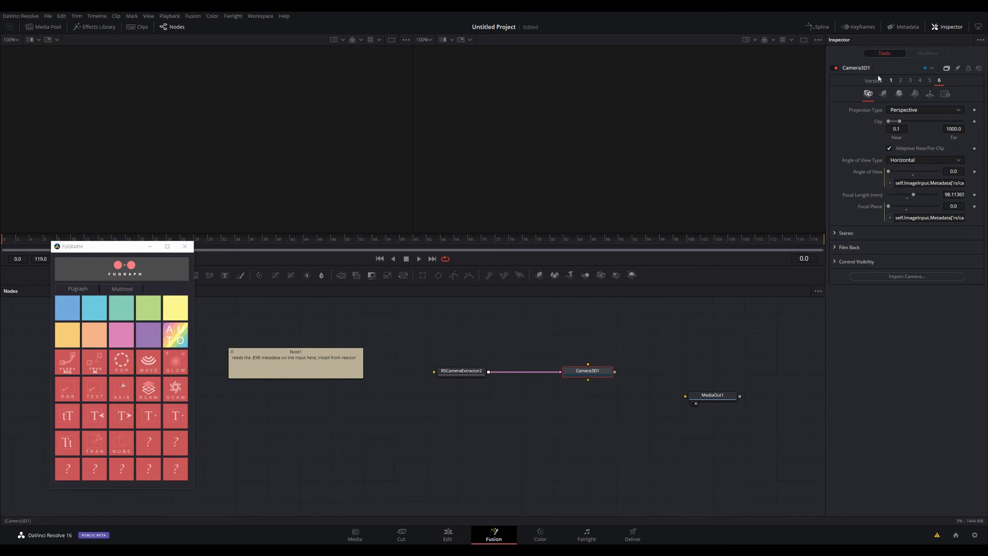
left_click(883, 94)
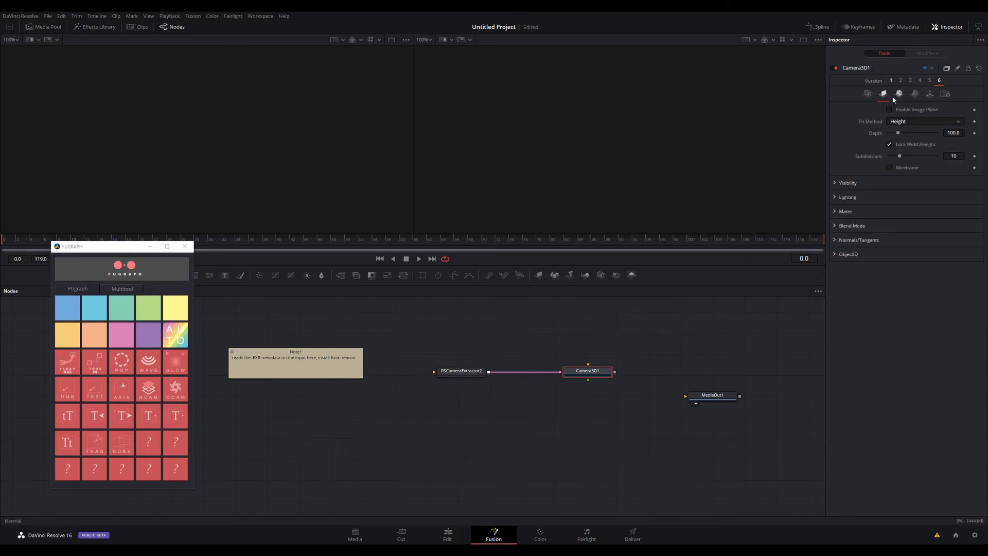
left_click(899, 94)
left_click(915, 94)
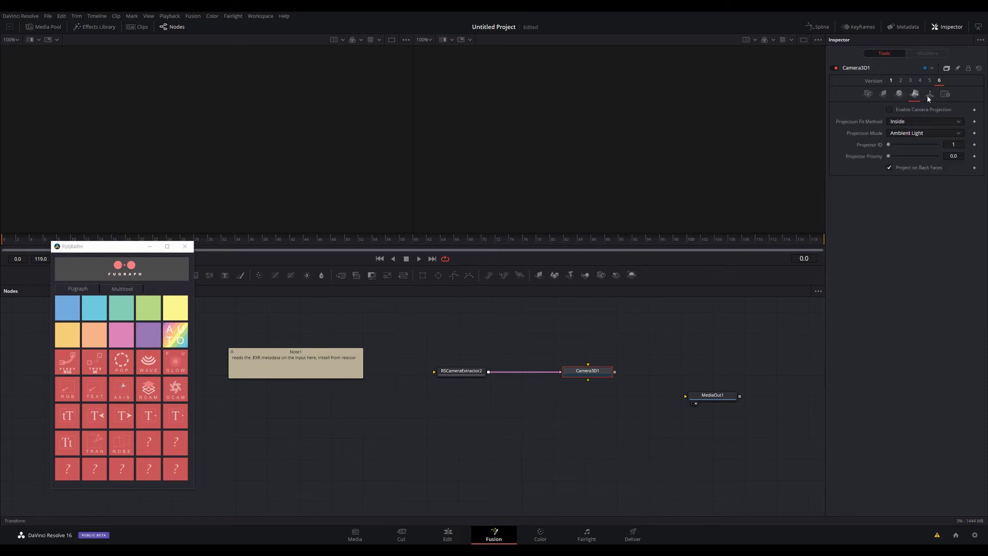
left_click(930, 95)
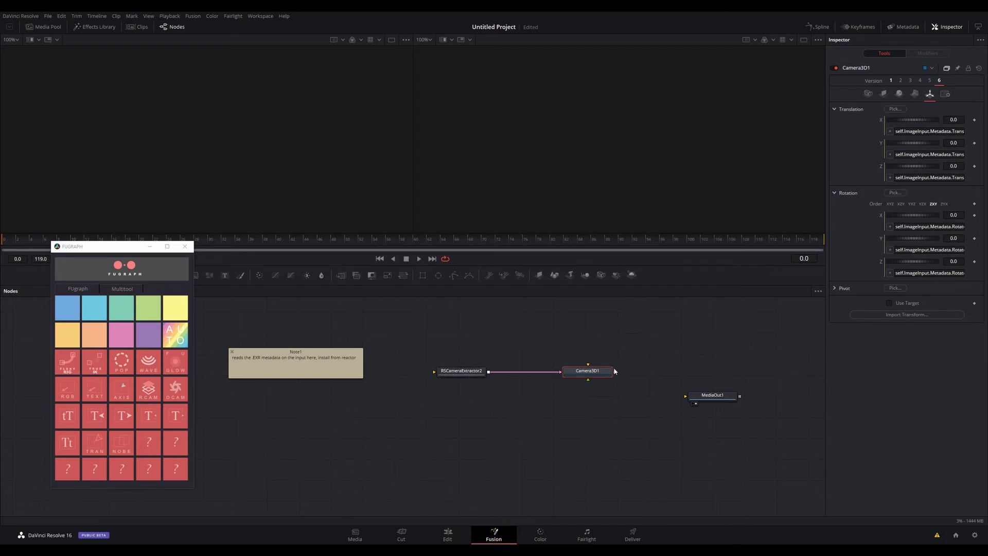
Step: Move the camera nodes down, add a Text node reading "xfbdfbdf dfgdffvbdfv dfbdf dbdfbdf dbdfb ddf", and show it in the second viewer
mouse_move(580, 375)
left_mouse_down()
mouse_move(647, 395)
mouse_move(602, 358)
mouse_move(585, 393)
mouse_move(573, 361)
mouse_move(584, 379)
left_mouse_up()
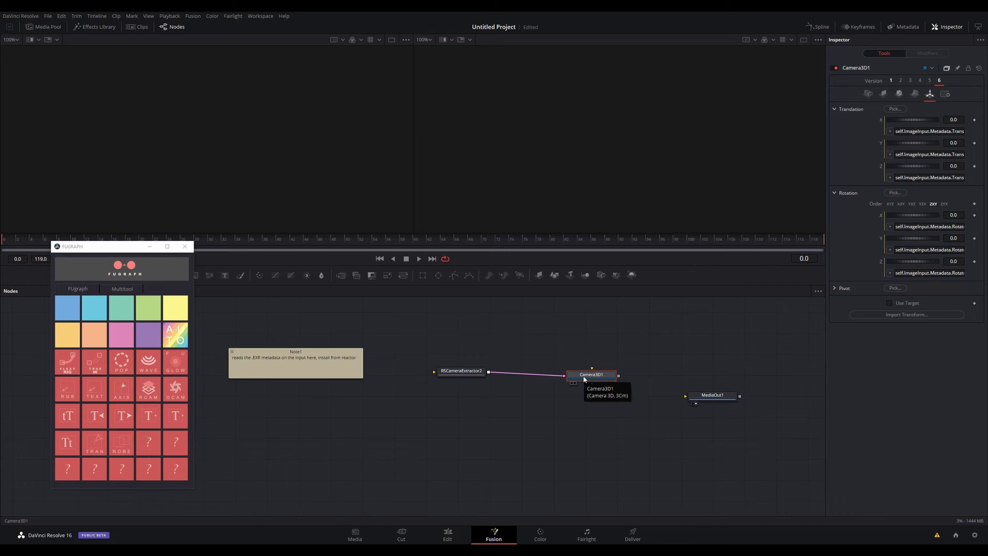
left_click(225, 275)
left_click(914, 148)
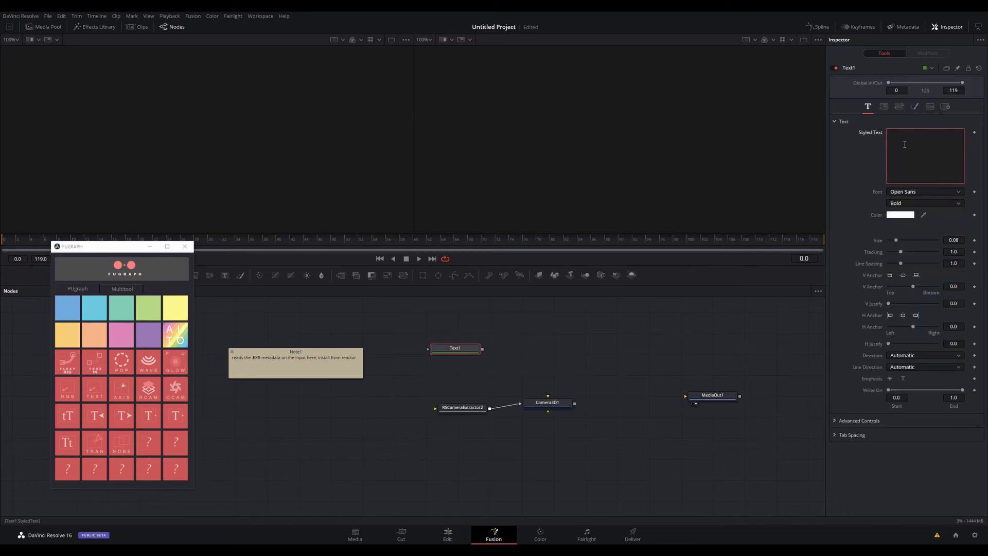
type("xfbdfbdf")
type("  dfgdffvbdfv")
type("  dfbdf")
type("  dbdfbdf  dbdf")
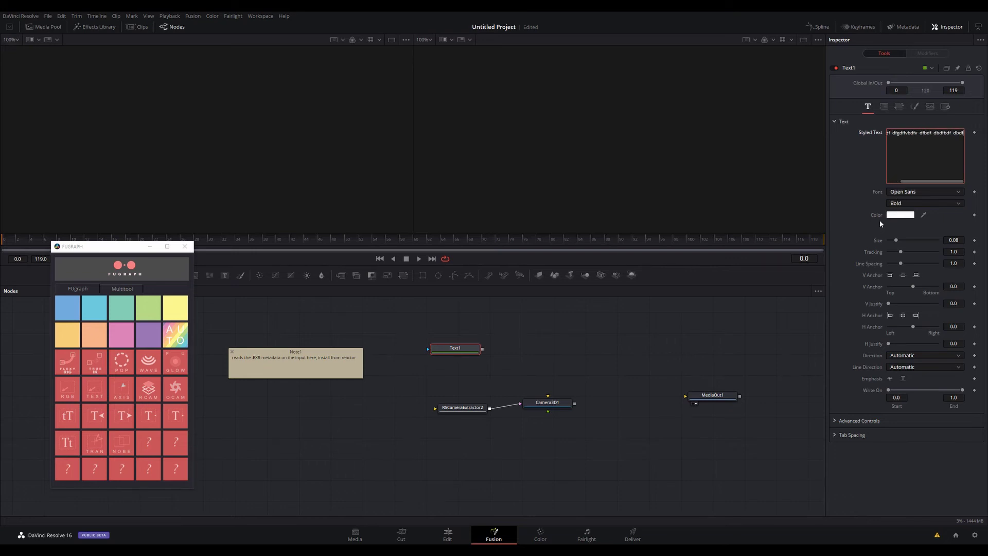
type("b  ddf")
left_click_drag(446, 351, 535, 189)
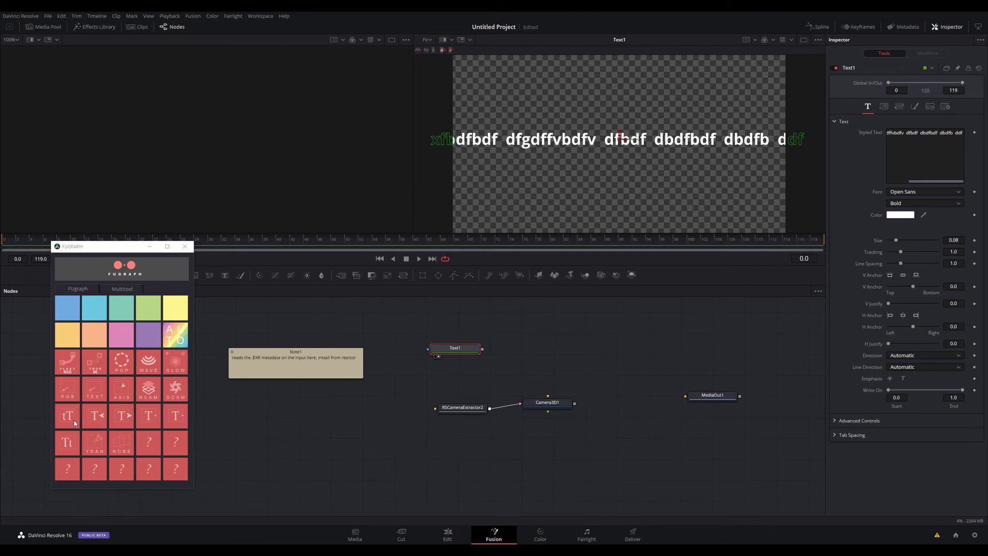
Step: Collapse the double spaces in Text1 and break its text into five centred lines with Fugraph's text tools
left_click(97, 416)
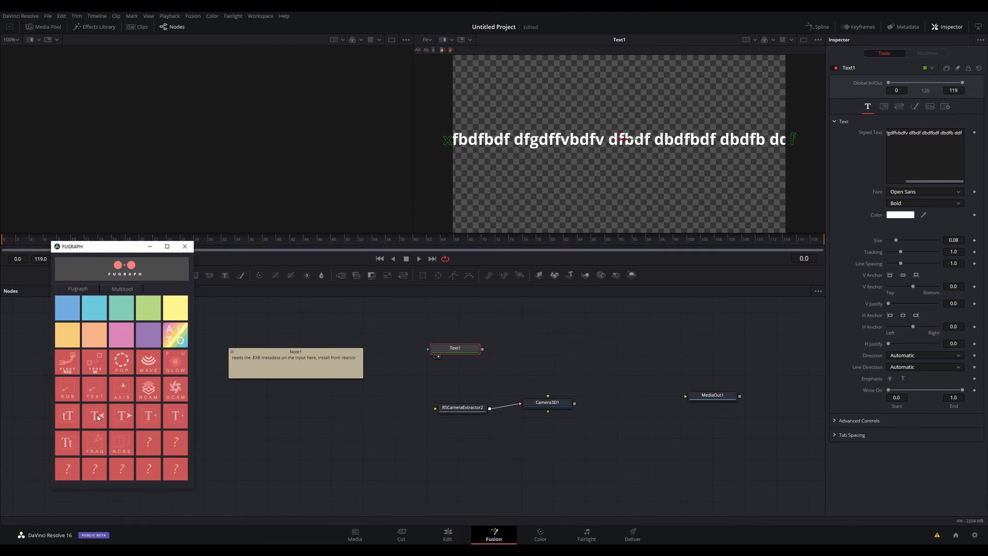
left_click(98, 416)
left_click(97, 416)
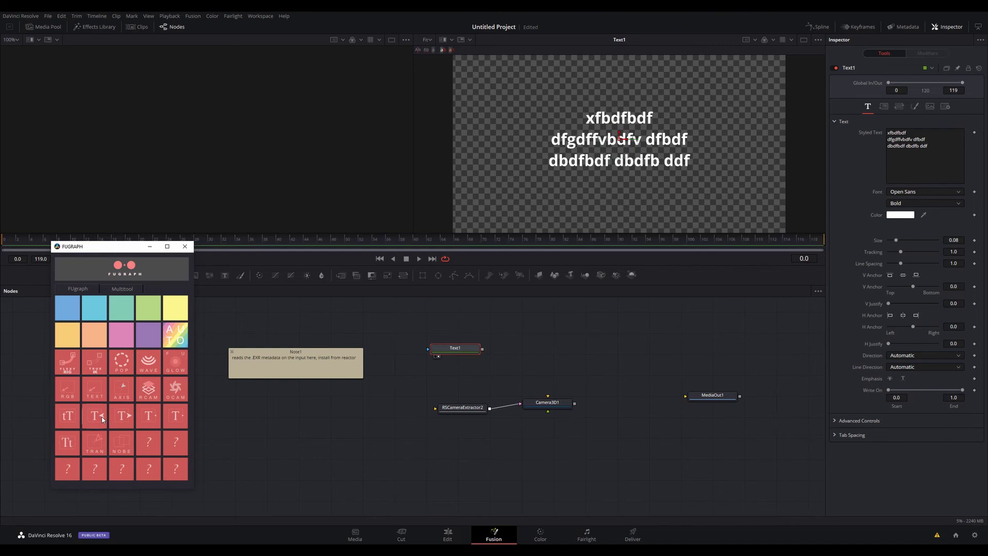
left_click(102, 418)
left_click(102, 418)
left_click(150, 417)
left_click(150, 417)
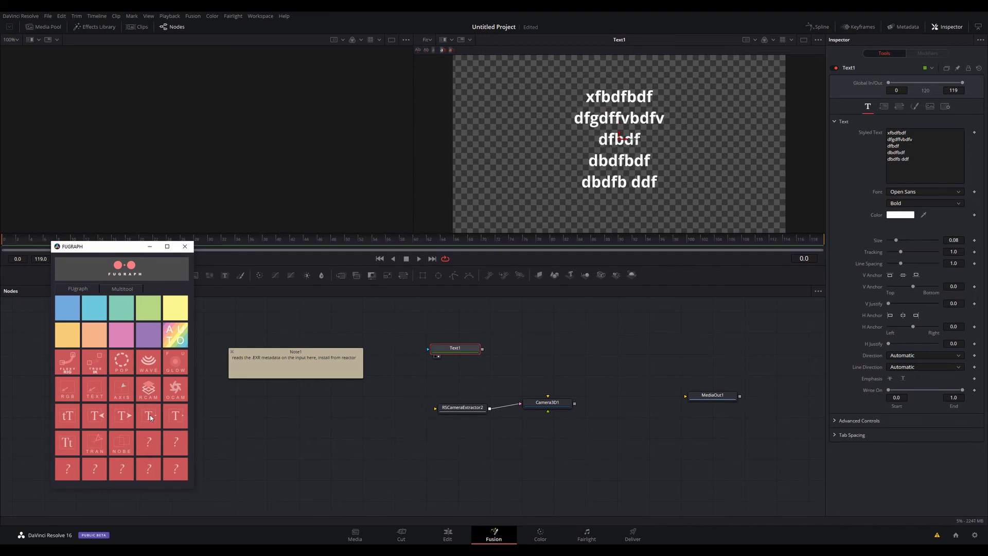
Step: Try other line splits on Text1 with Fugraph's line-break tools, undo the last one, and leave the text on four lines
left_click(178, 416)
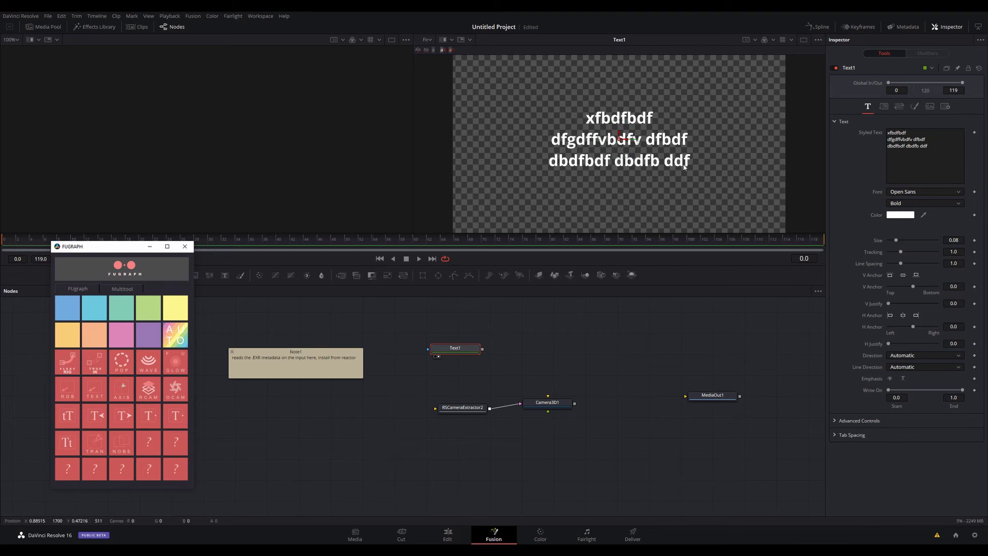
left_click(151, 417)
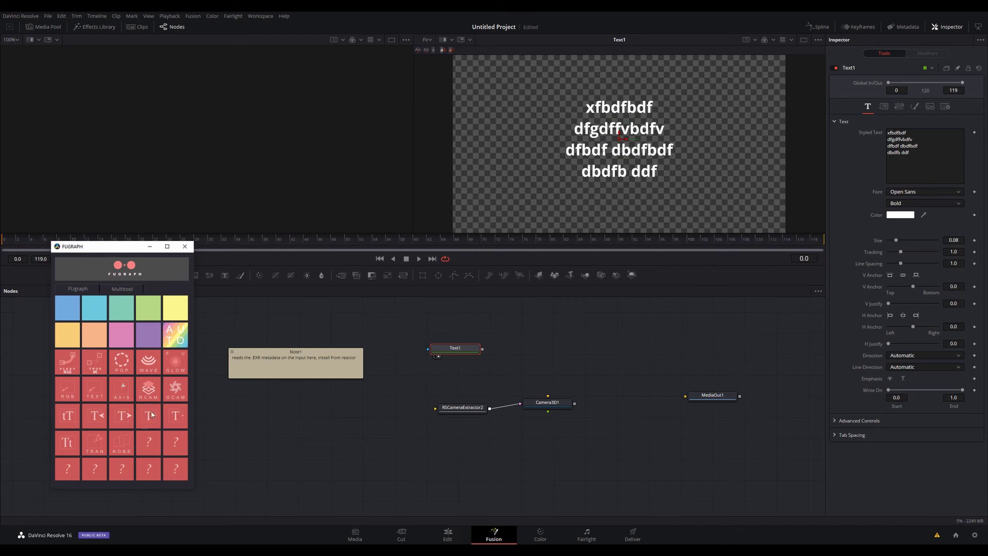
left_click(152, 414)
key("ctrl+z")
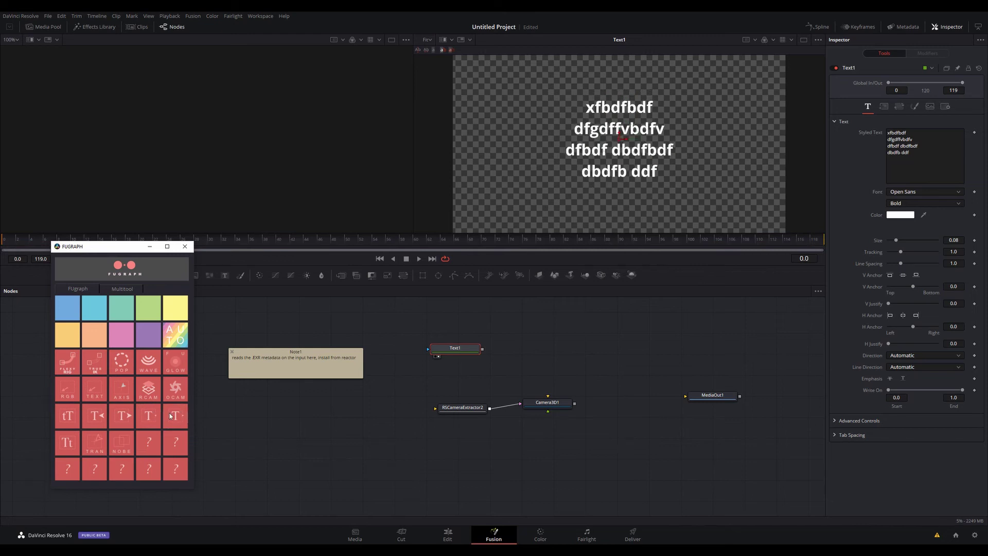
Step: Try Fugraph's uppercase conversion on Text1 and return the text to lowercase
left_click(74, 417)
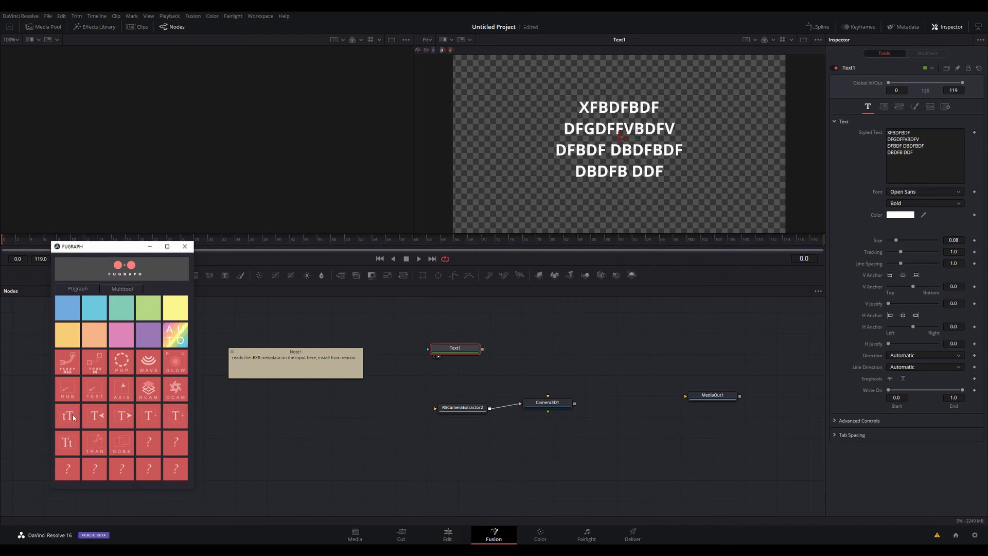
left_click(61, 452)
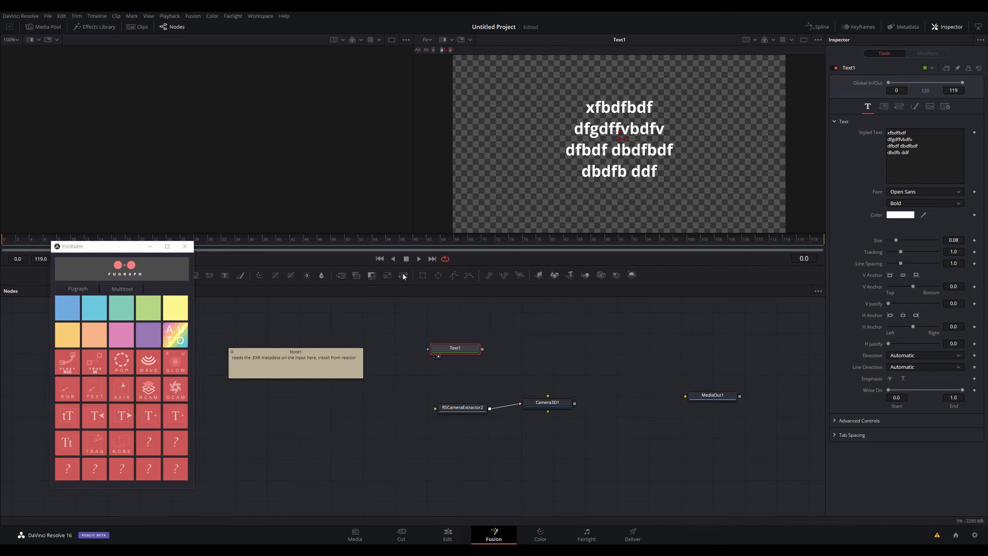
Step: Add a Transform after Text1, shift its centre to about X 0.158, Y 0.739, and view the Transform's output
left_click_drag(455, 348, 440, 336)
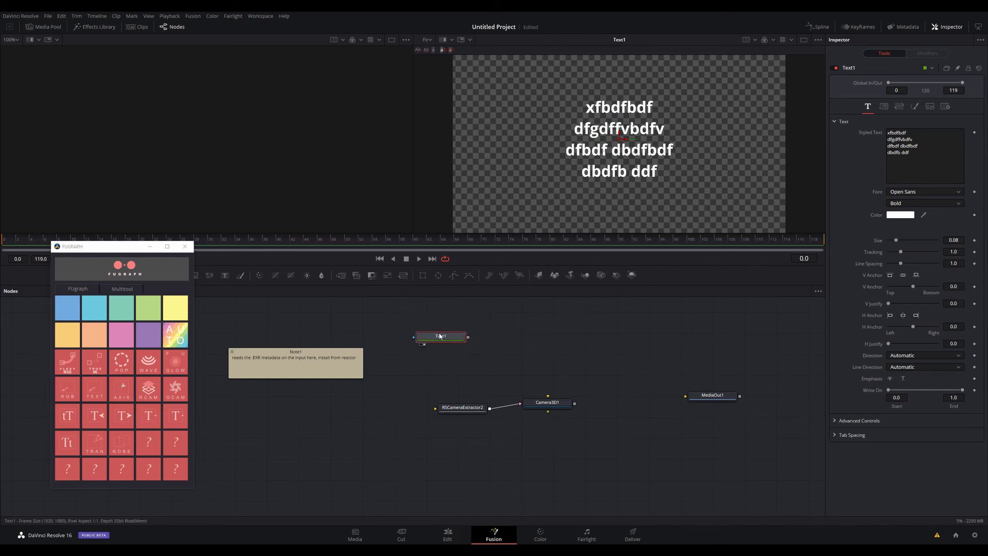
left_click(404, 275)
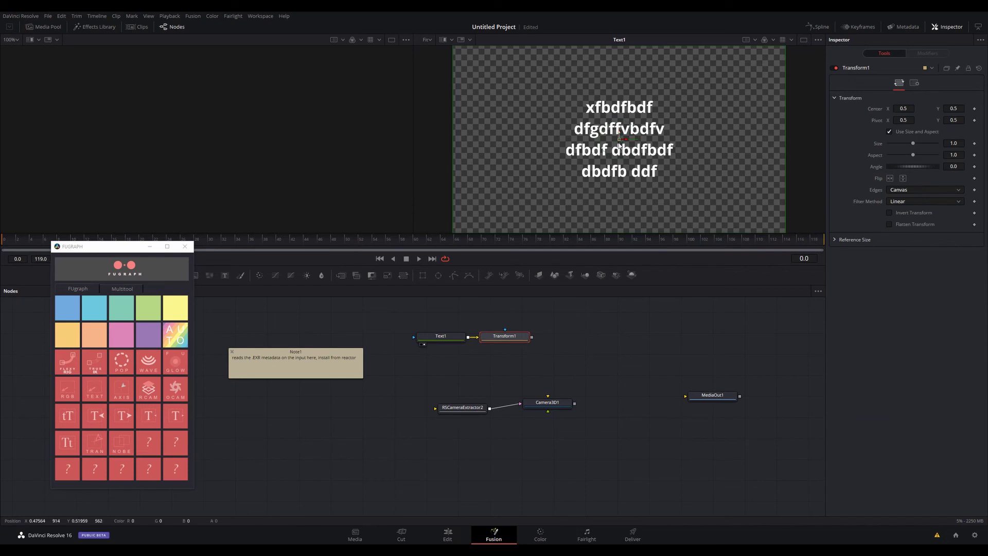
left_click_drag(620, 140, 505, 95)
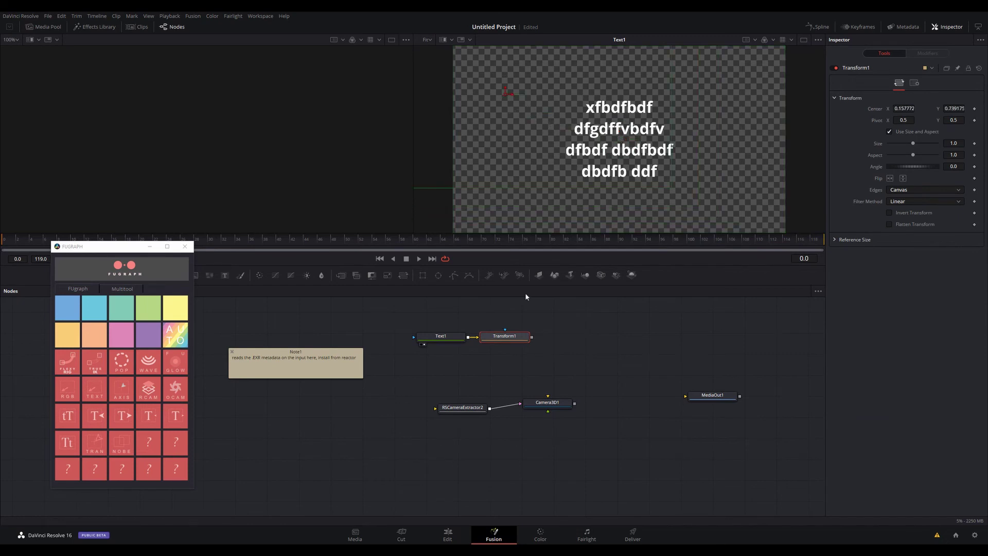
key("2")
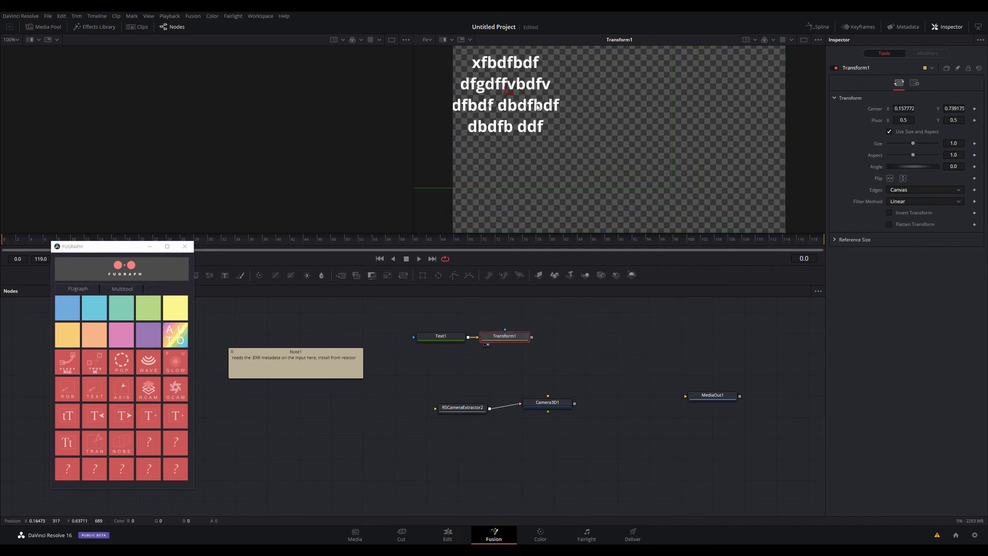
Step: Add a second Transform node directly after Transform1
left_click(403, 275)
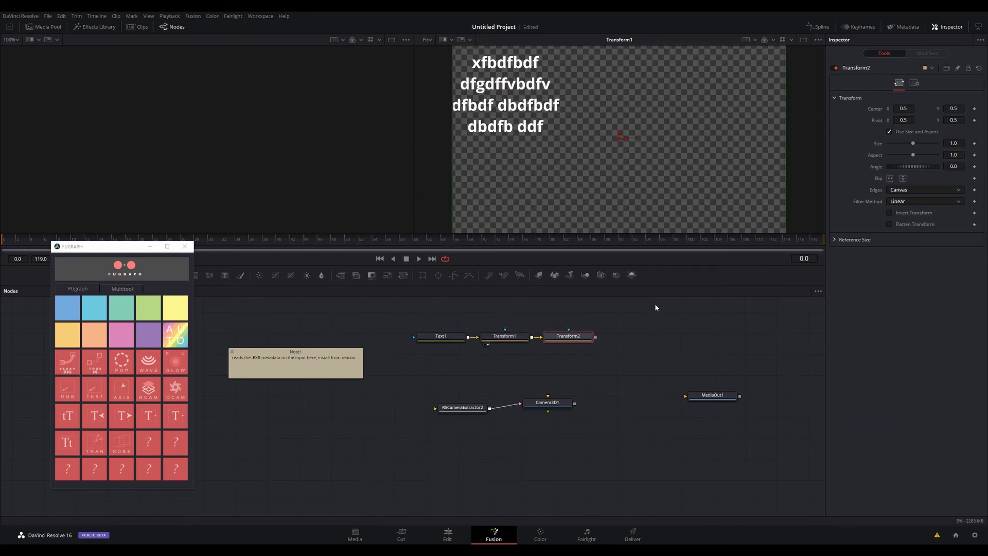
left_click(527, 351)
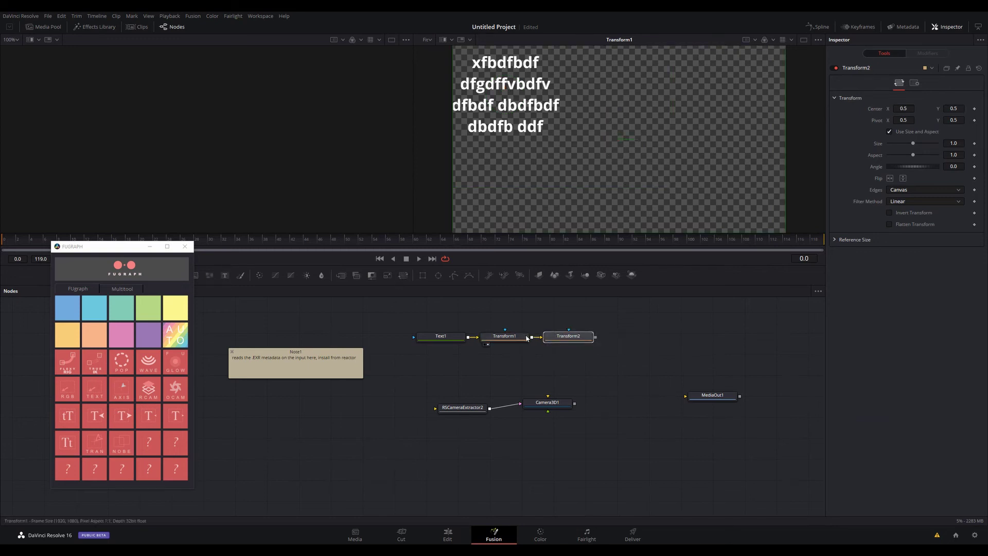
Step: Replace Transform2 with a Transform from Fugraph's TRAN tool after Transform1, its pivot at X 0.157772, Y 0.739175, and move it slightly farther from Transform1
left_click(582, 335)
key("Delete")
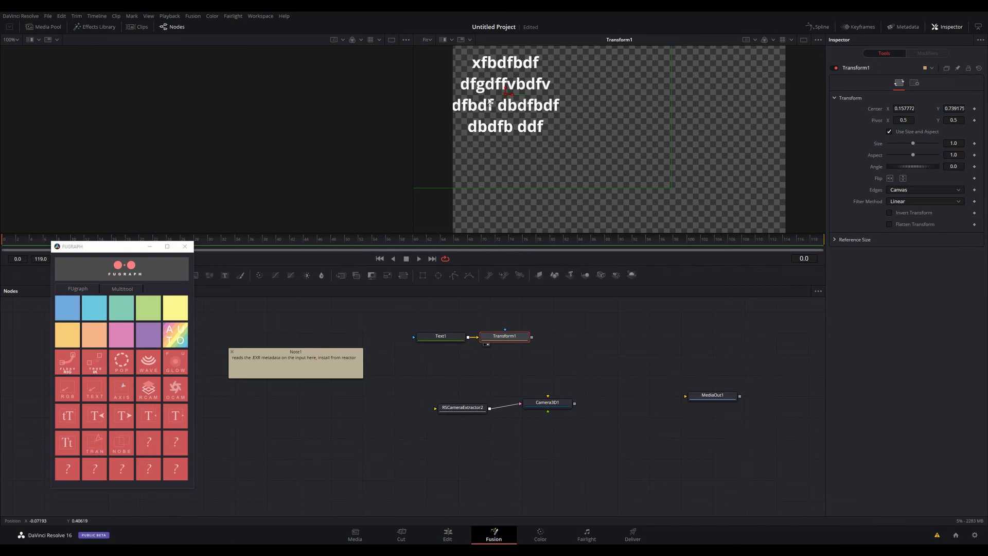
left_click(186, 483)
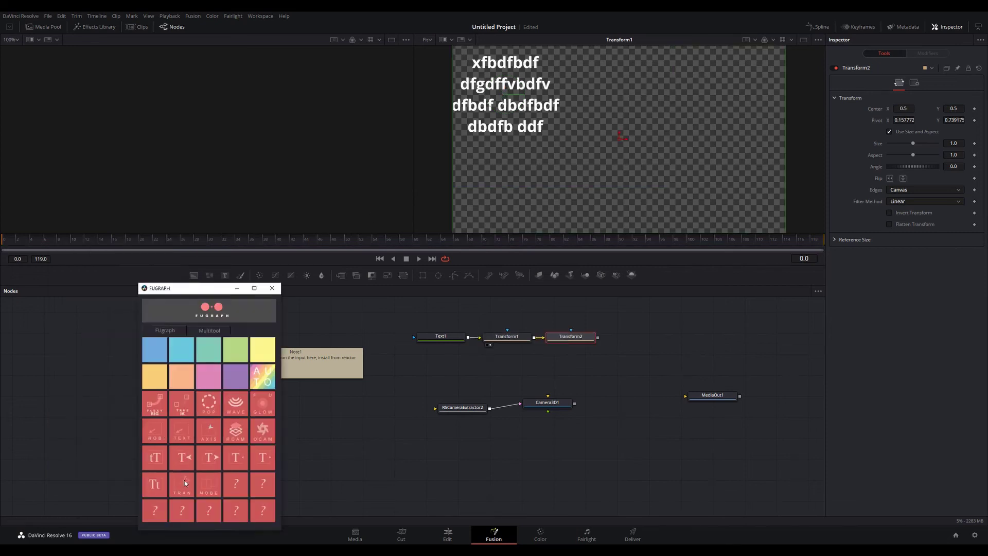
left_click_drag(571, 336, 590, 339)
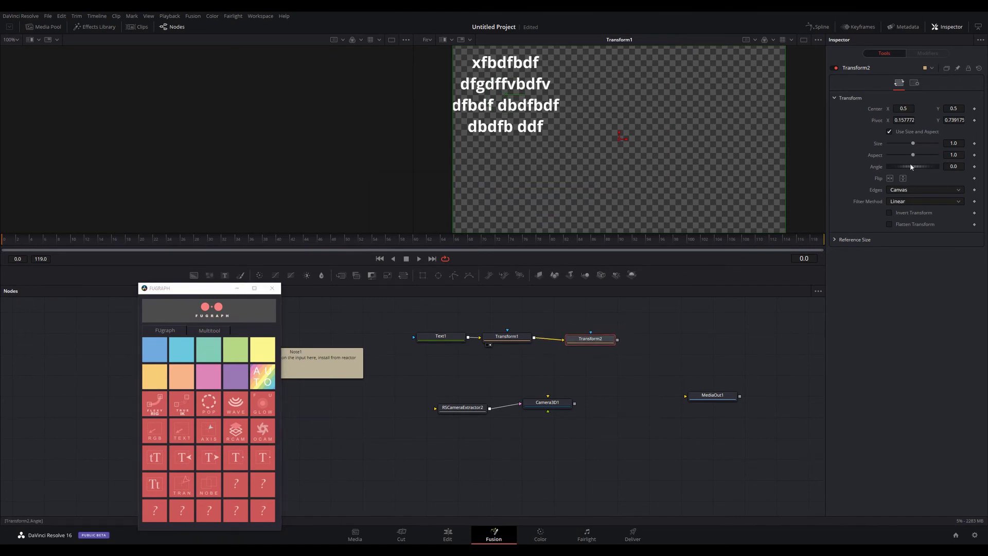
Step: View Transform2's output, try rotating it by about 26.1 degrees around its pivot, and reset the angle to 0
left_click_drag(913, 169, 916, 171)
key("2")
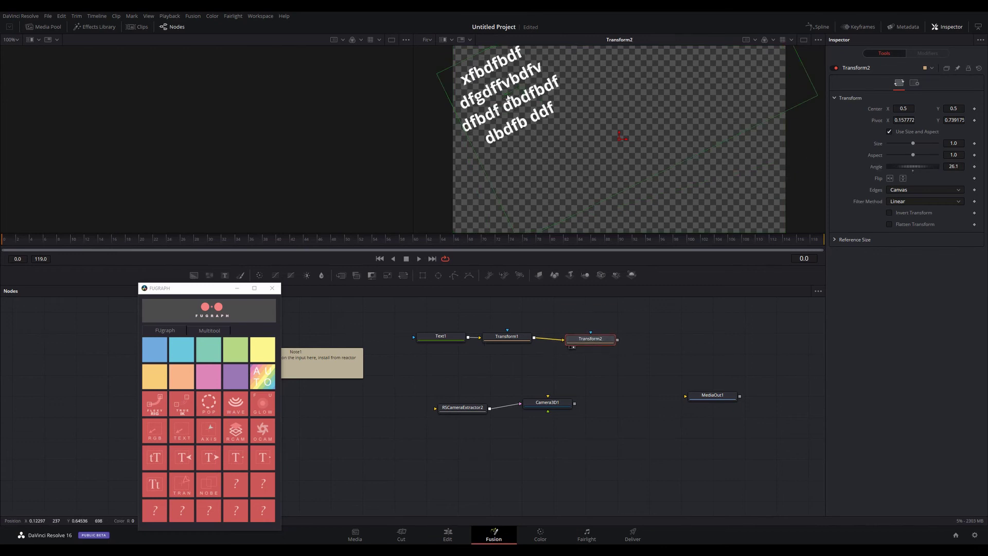
mouse_move(912, 166)
left_mouse_down()
mouse_move(901, 165)
mouse_move(911, 168)
left_mouse_up()
double_click(910, 168)
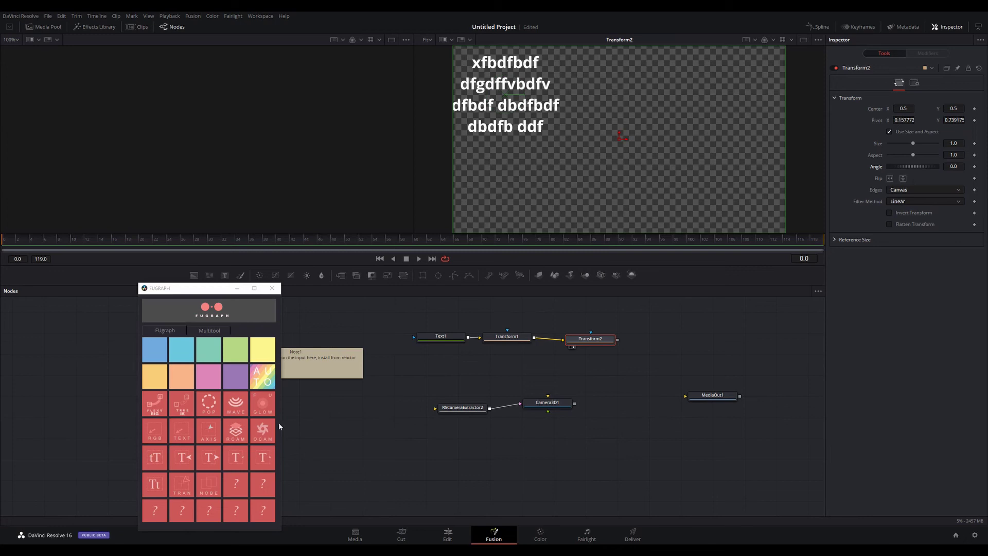
Step: Look at the display choices for the full-screen viewer, close them, and run Fugraph's NOBE tool
left_click_drag(217, 288, 208, 253)
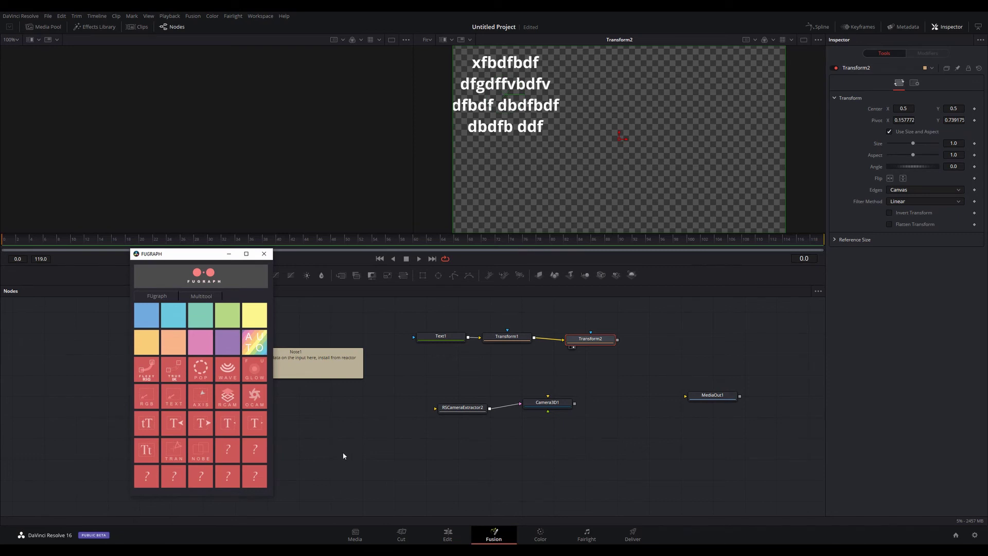
left_click(344, 456)
left_click(259, 15)
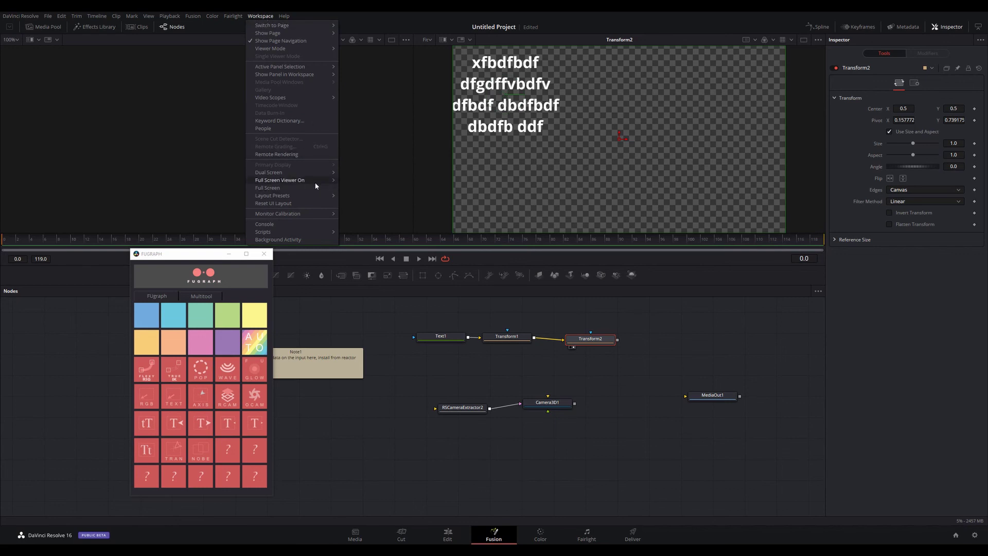
mouse_move(316, 185)
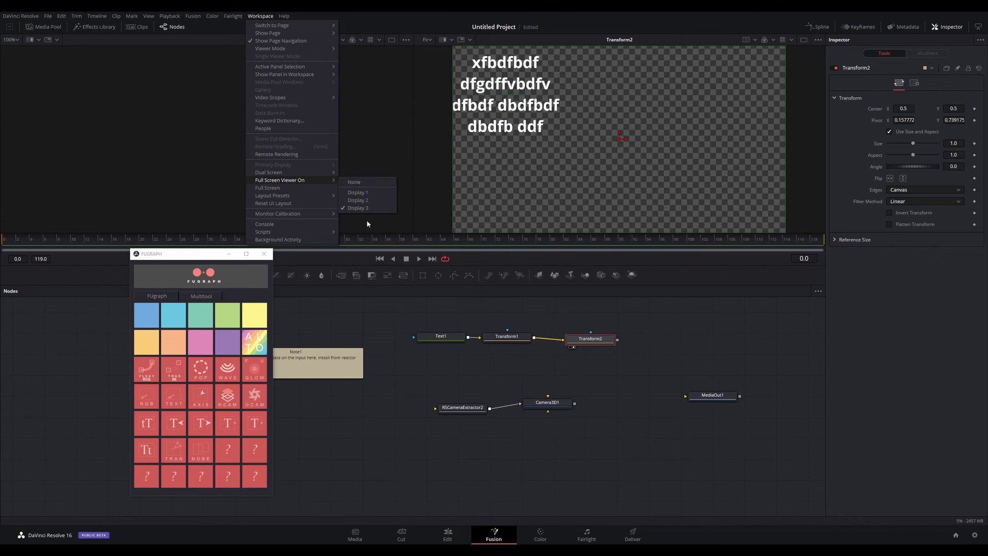
left_click(365, 317)
left_click(440, 355)
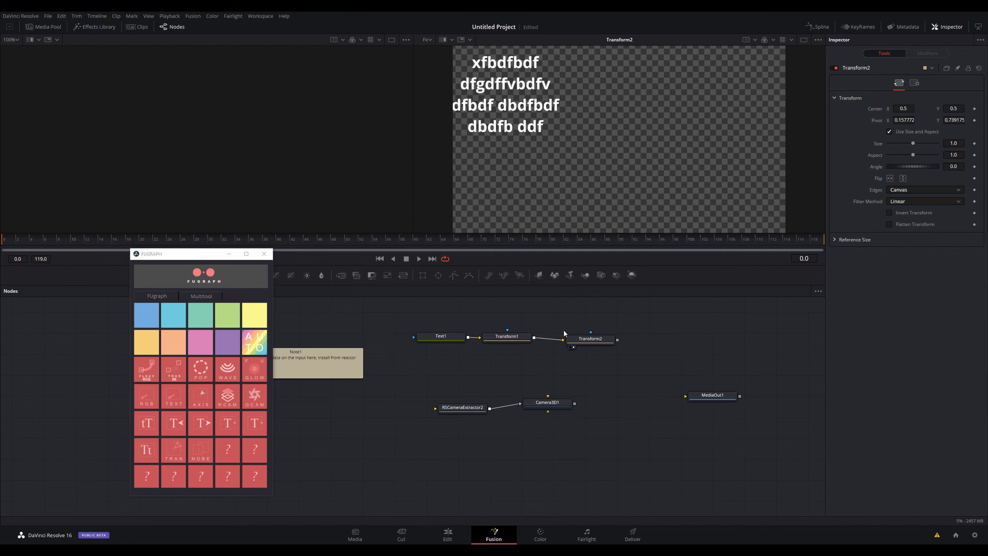
left_click(198, 453)
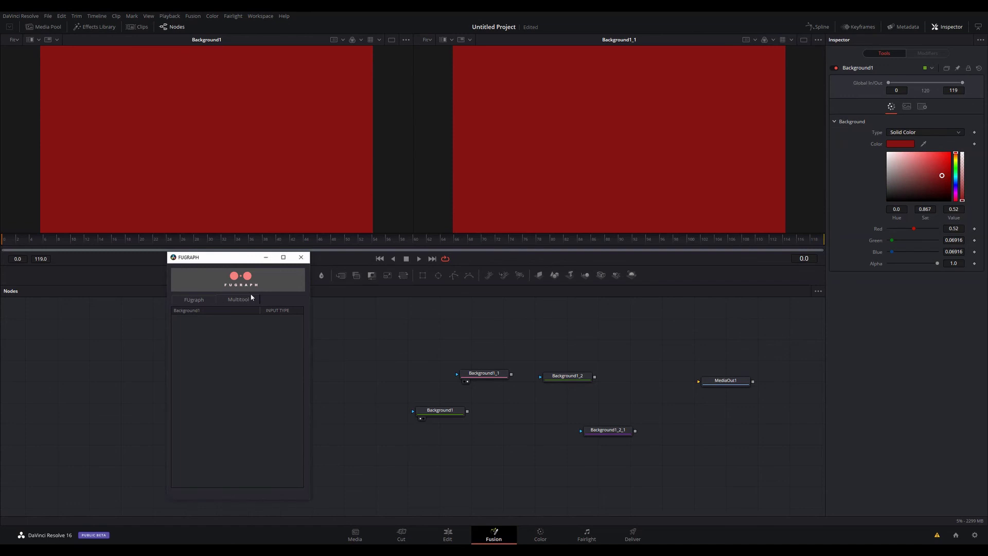
Step: Examine Background1's inputs in Fugraph's Multitool list, including its TopLeft and TopRight colour channels
left_click_drag(255, 257, 322, 253)
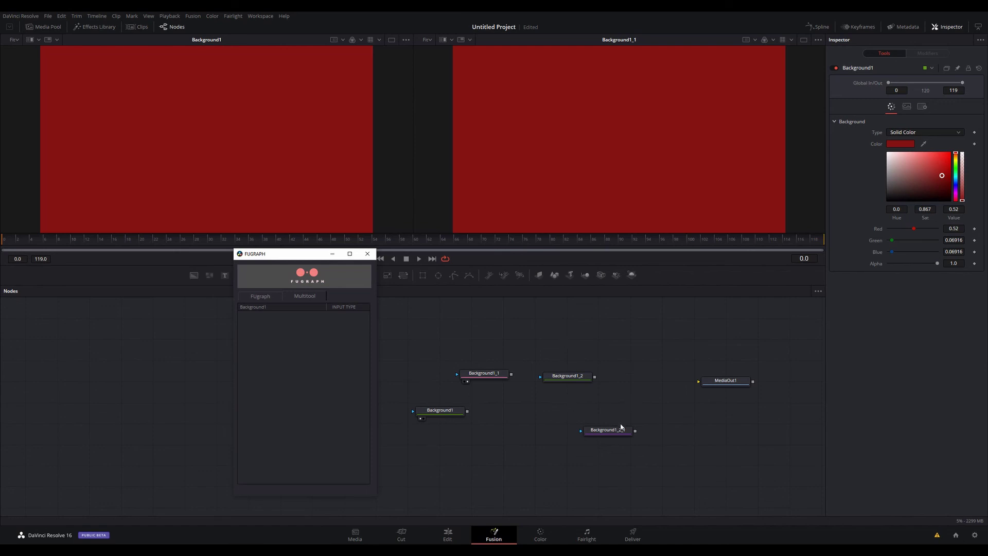
left_click(442, 415)
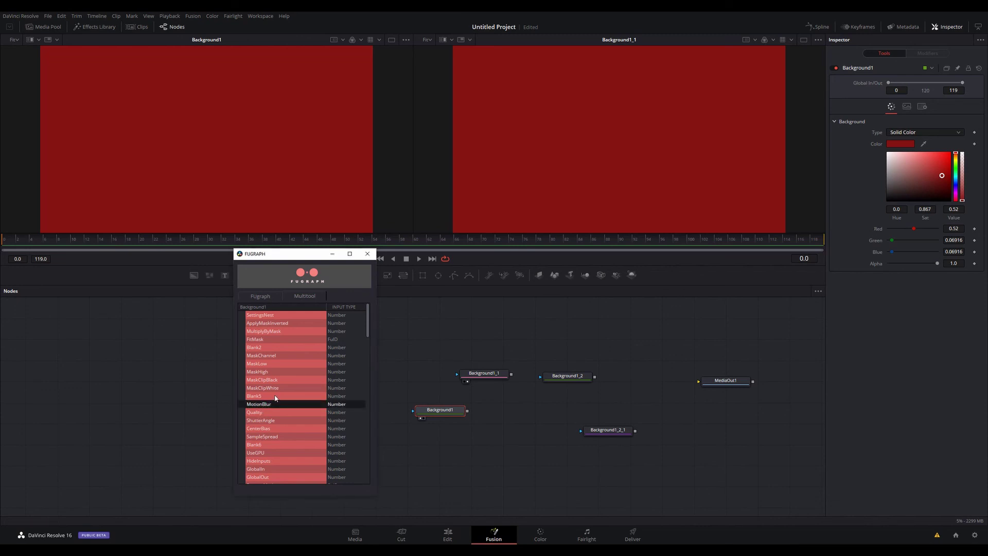
type("top")
scroll(278, 424, "down", 2)
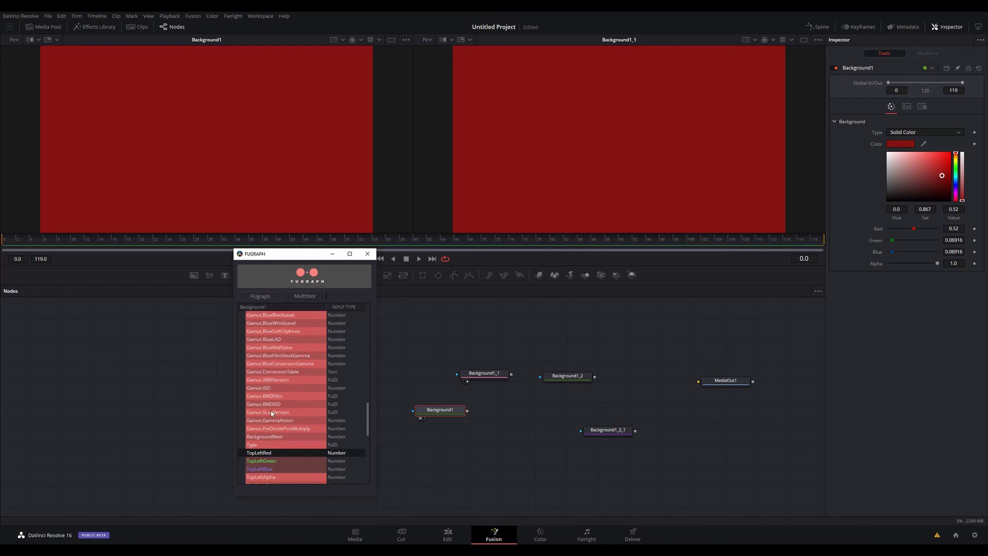
left_click(264, 459)
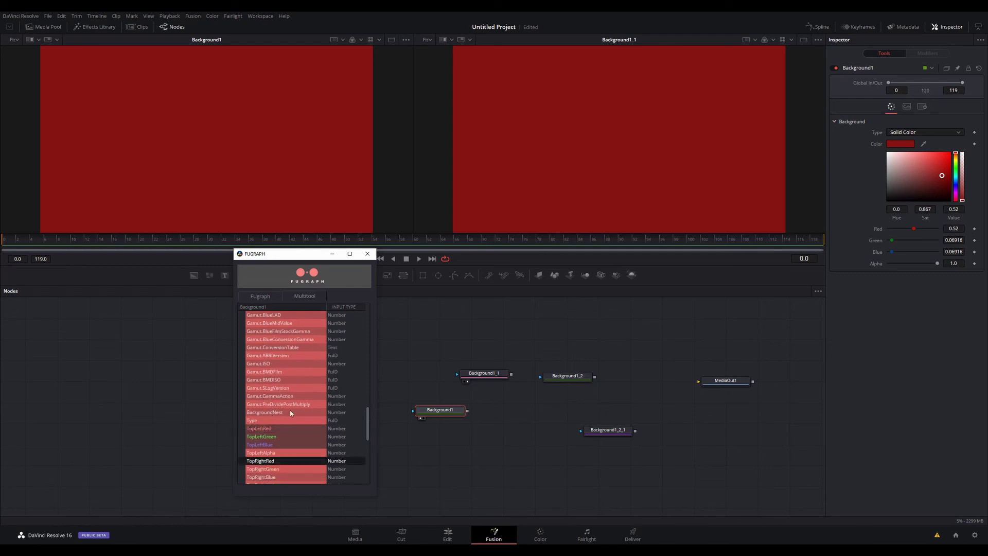
scroll(318, 413, "down", 3)
scroll(318, 414, "up", 3)
left_click(426, 413)
left_click(404, 345)
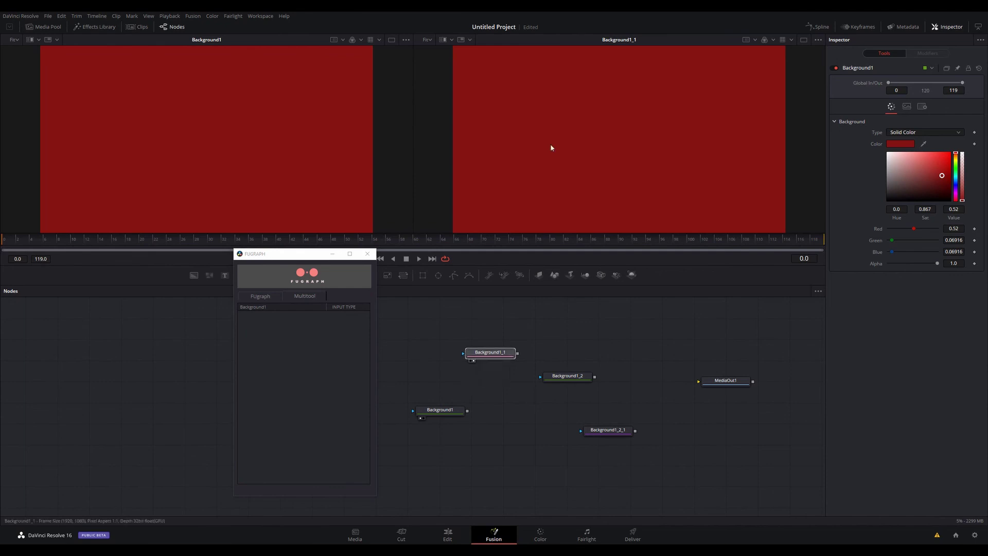
Step: Set Background1_2's colour to green with hue 0.432 and value 0.622, and view its output
left_click(570, 379)
left_click(956, 171)
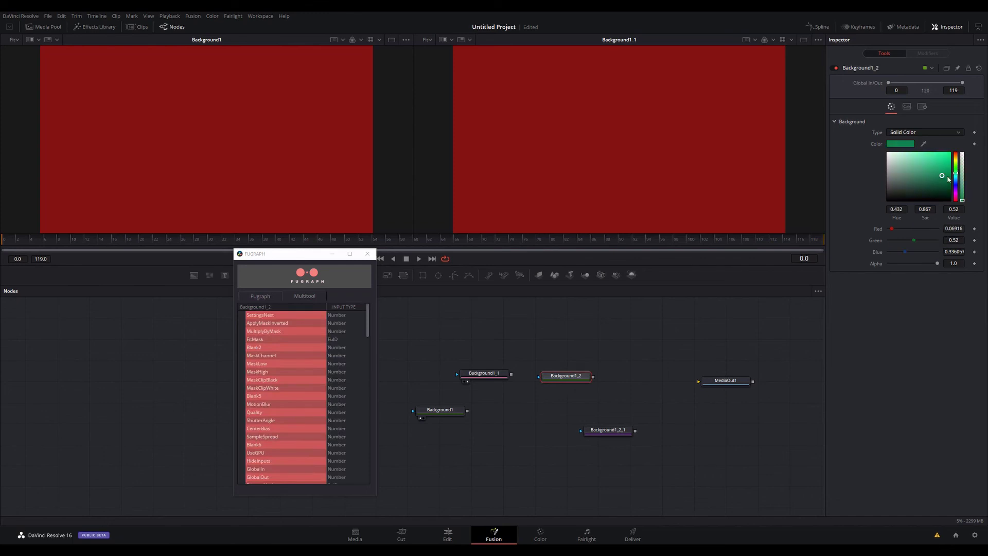
left_click(942, 171)
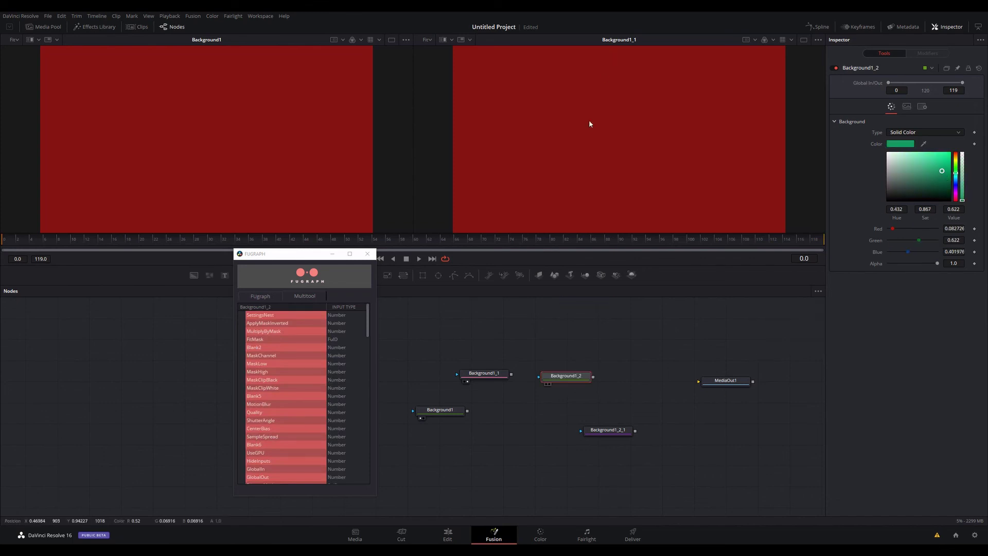
key("2")
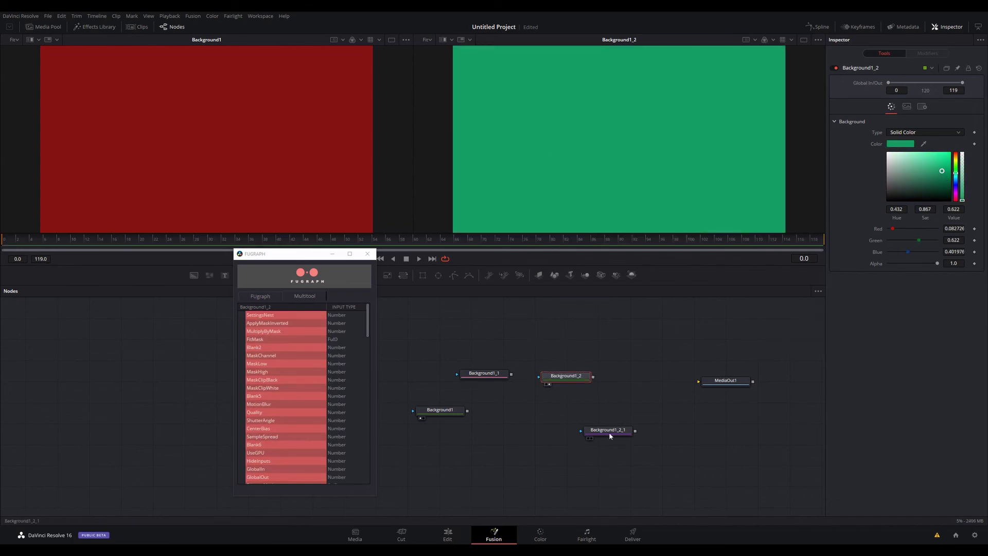
Step: Move the Background1_2_1 node below MediaOut1, and switch Fugraph to its tool grid and back to Multitool
left_click_drag(609, 432, 730, 448)
left_click_drag(423, 359, 501, 448)
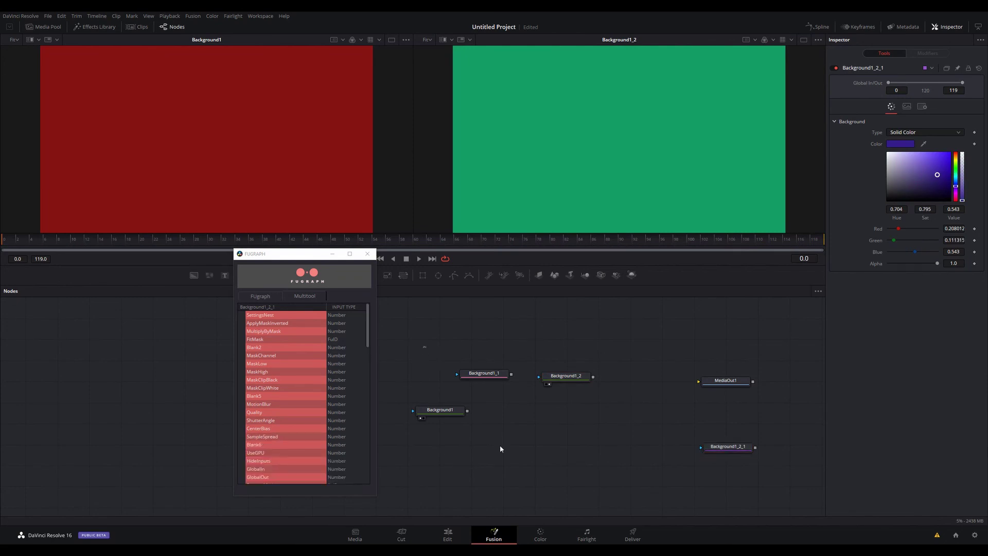
left_click(260, 297)
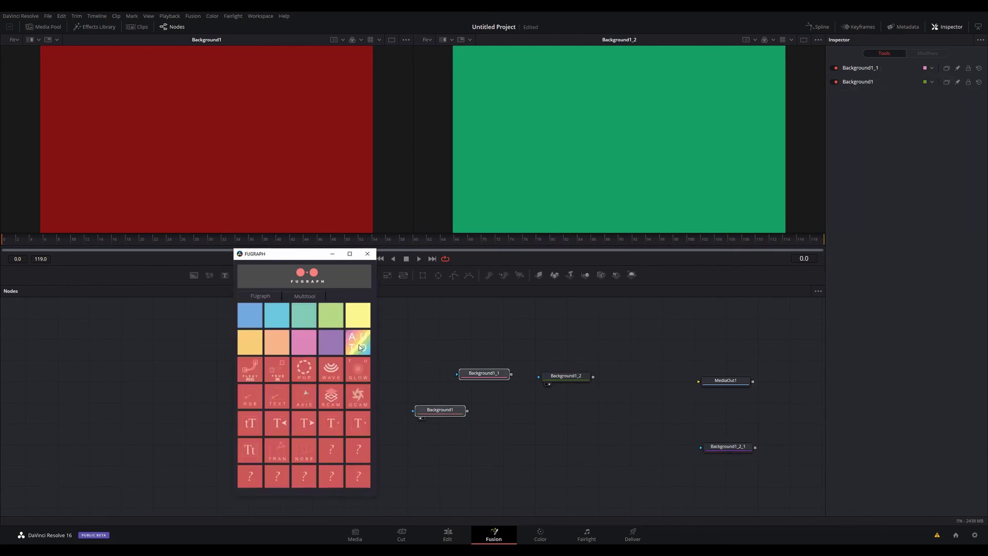
left_click(311, 312)
left_click(452, 399)
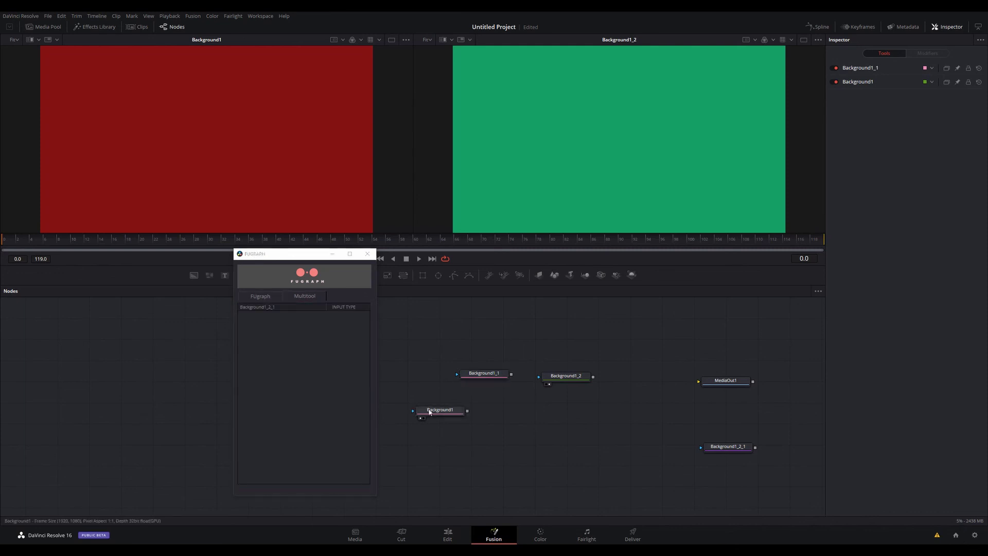
Step: Select Background1, Background1_1 and Background1_2 with Background1 active, and set Background1's colour to purple with hue 0.816, saturation 0.831, value 0.354
left_click(432, 410)
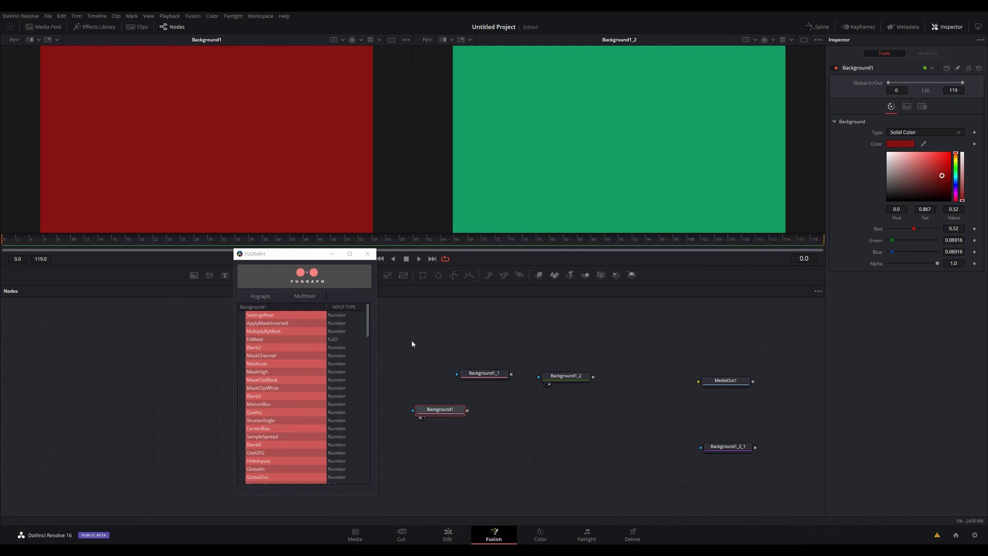
left_click_drag(412, 342, 604, 461)
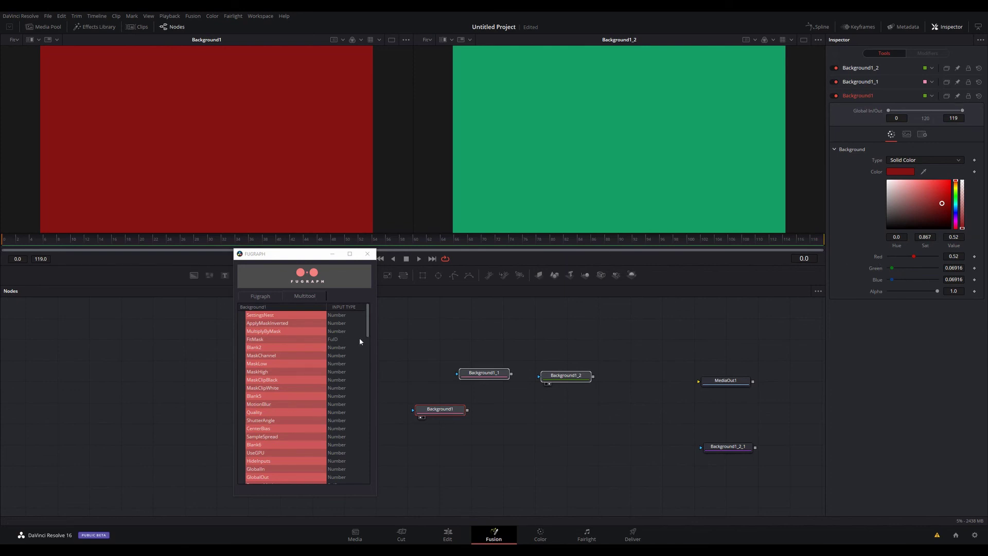
left_click_drag(367, 335, 364, 451)
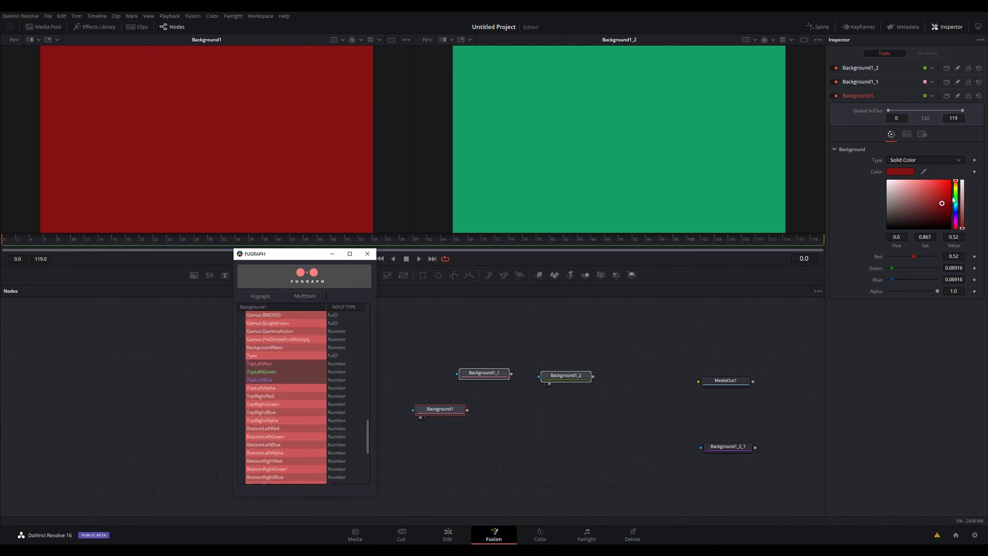
left_click_drag(956, 181, 940, 211)
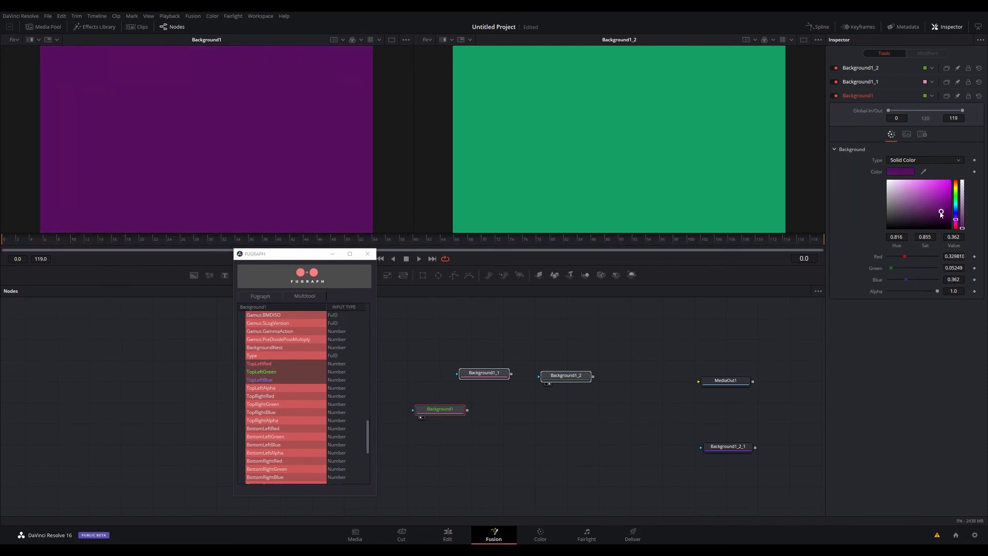
Step: Copy Background1's TopLeftRed, TopLeftGreen and TopLeftBlue values to the other selected Background nodes with Fugraph's Multitool
left_click(264, 363)
left_click(262, 372)
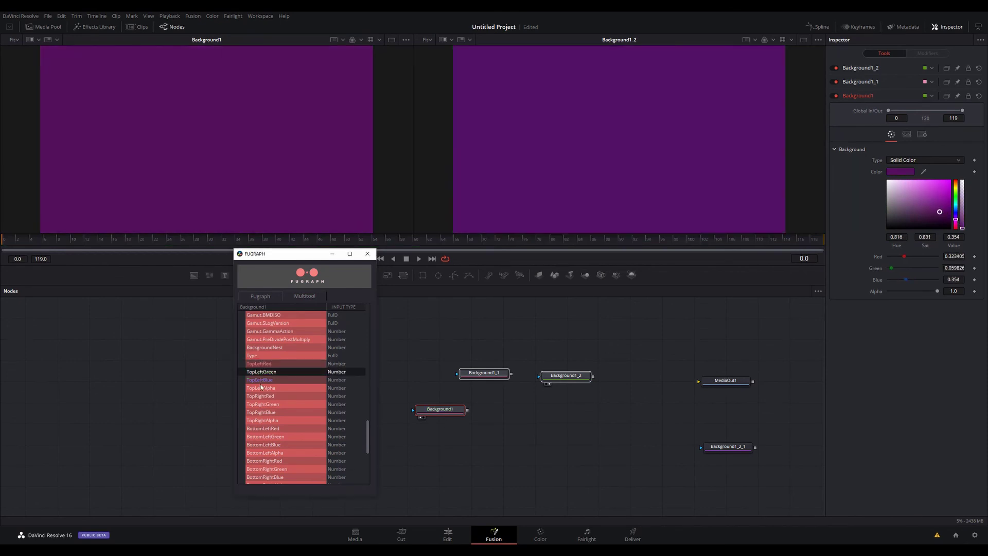
left_click(261, 380)
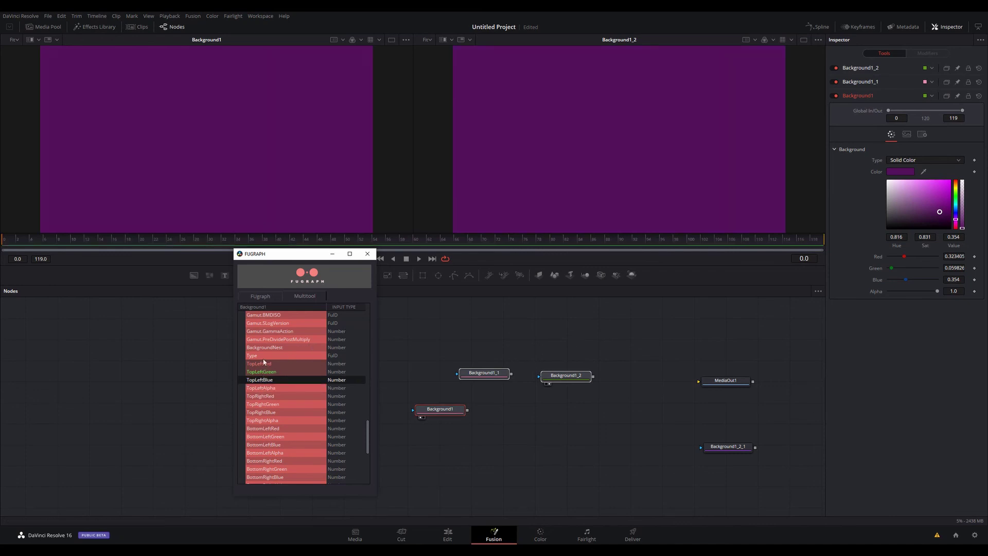
Step: View Background1_1 and Background1_2 in turn to check the copied colour, and list Background1_2's inputs in Multitool
left_click(488, 351)
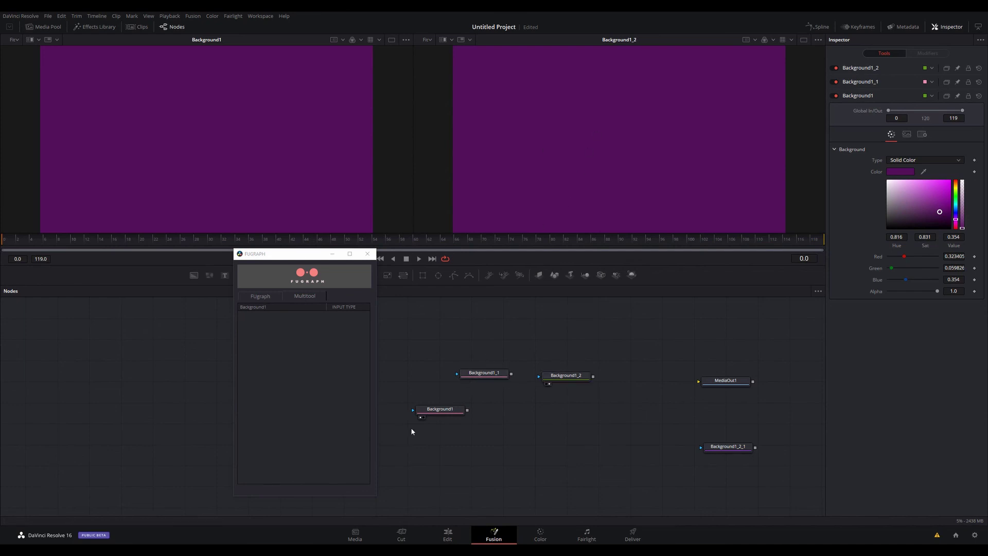
left_click(468, 381)
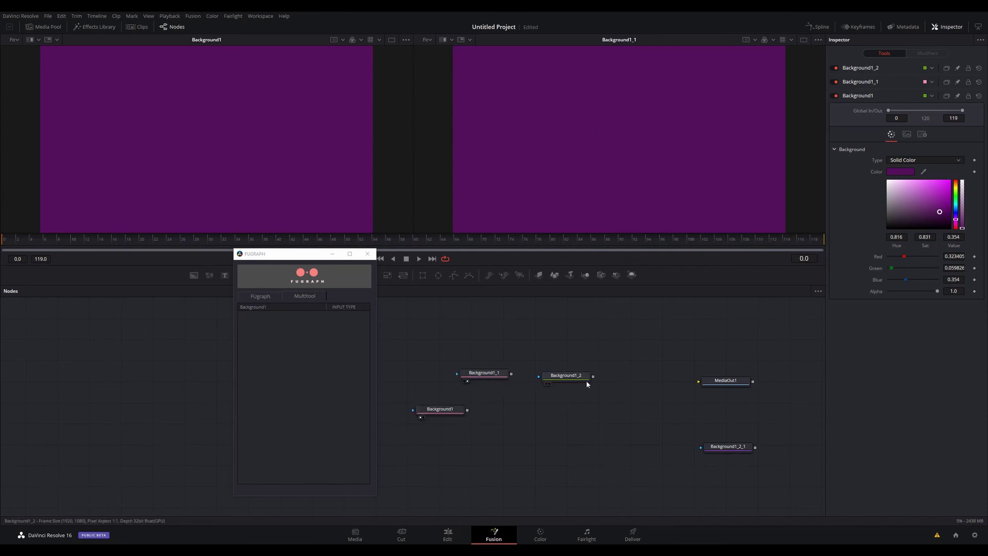
left_click(549, 384)
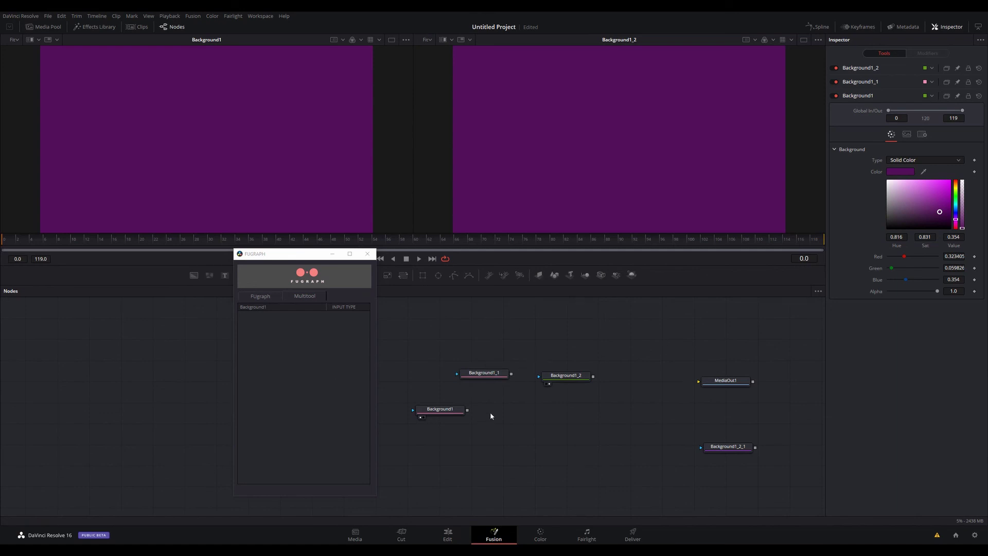
left_click(568, 381)
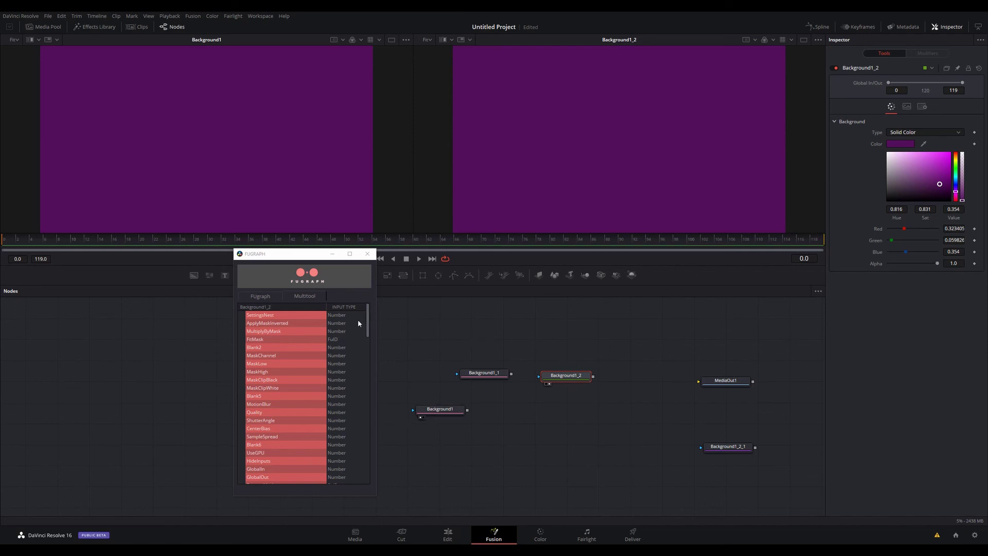
left_click_drag(367, 322, 373, 302)
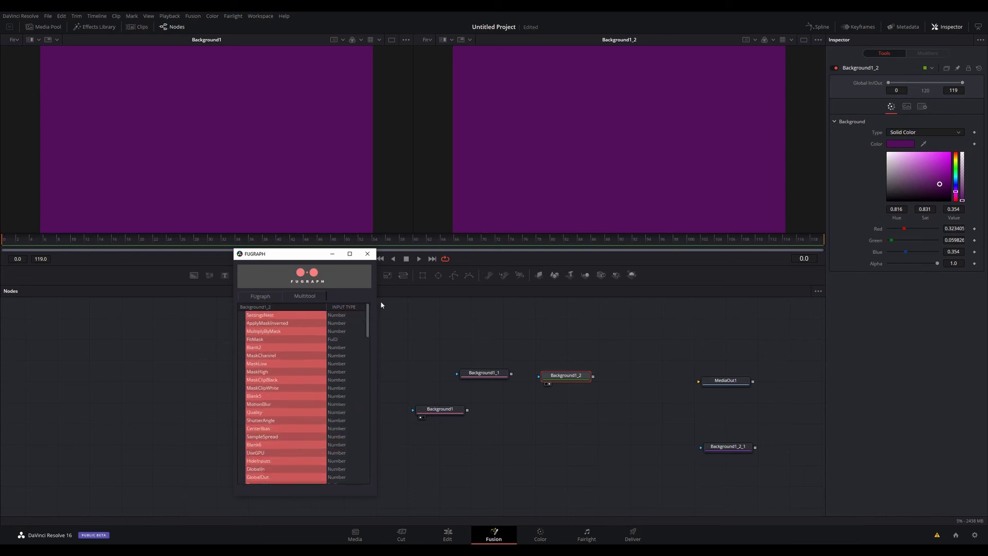